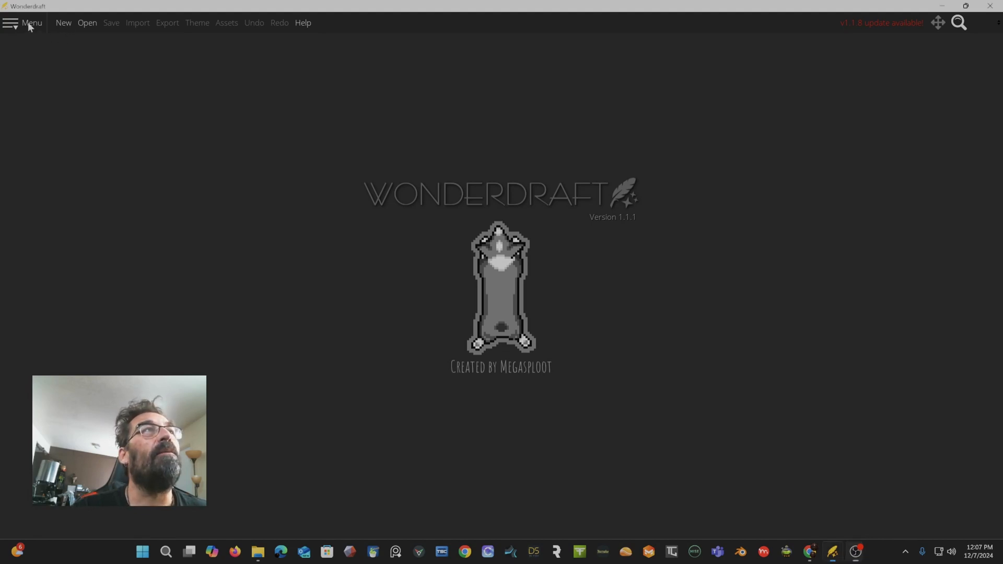
Step: Create a new landscape map using the Full HD 1080p template and the Imagination theme
left_click(27, 22)
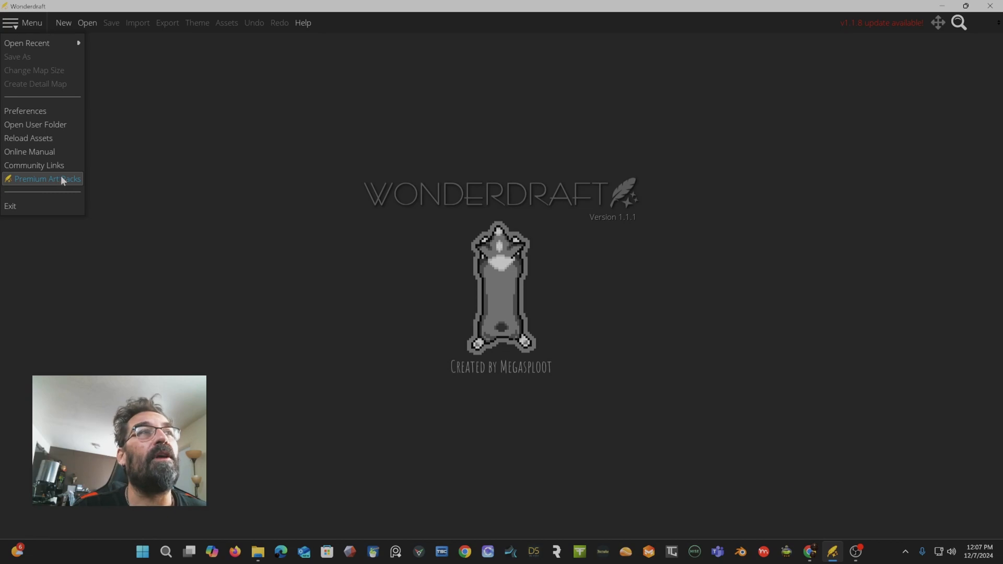
left_click(41, 21)
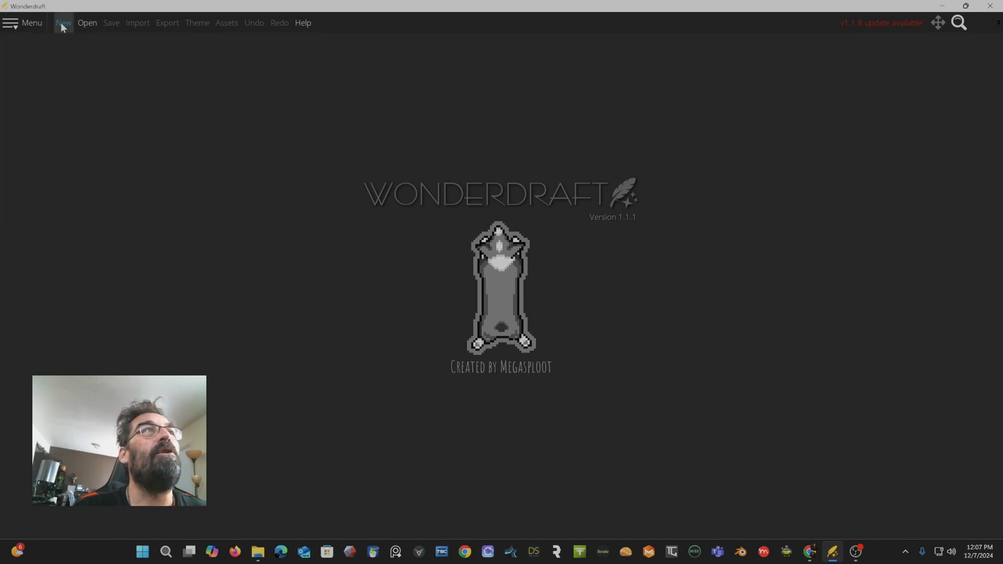
left_click(63, 23)
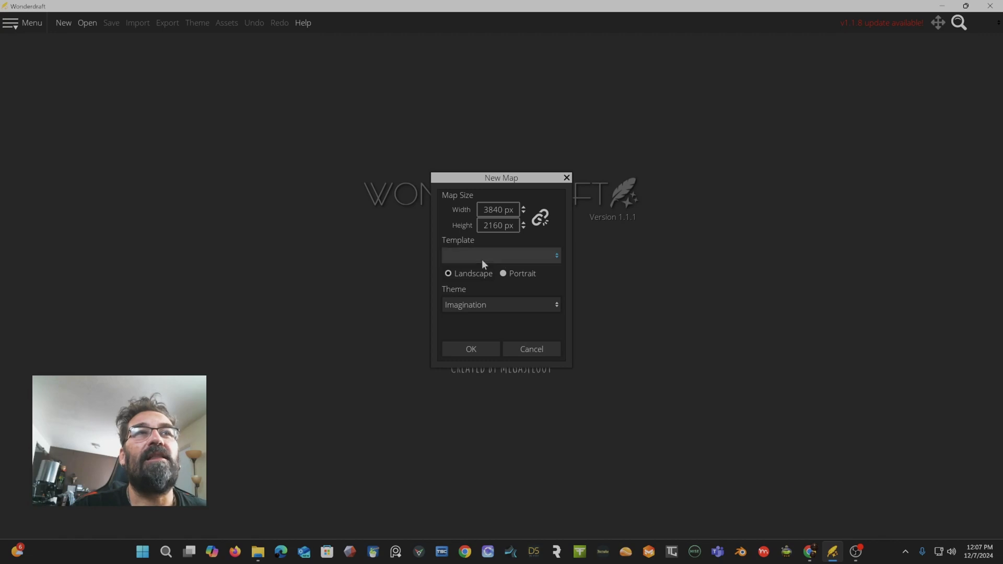
left_click(523, 261)
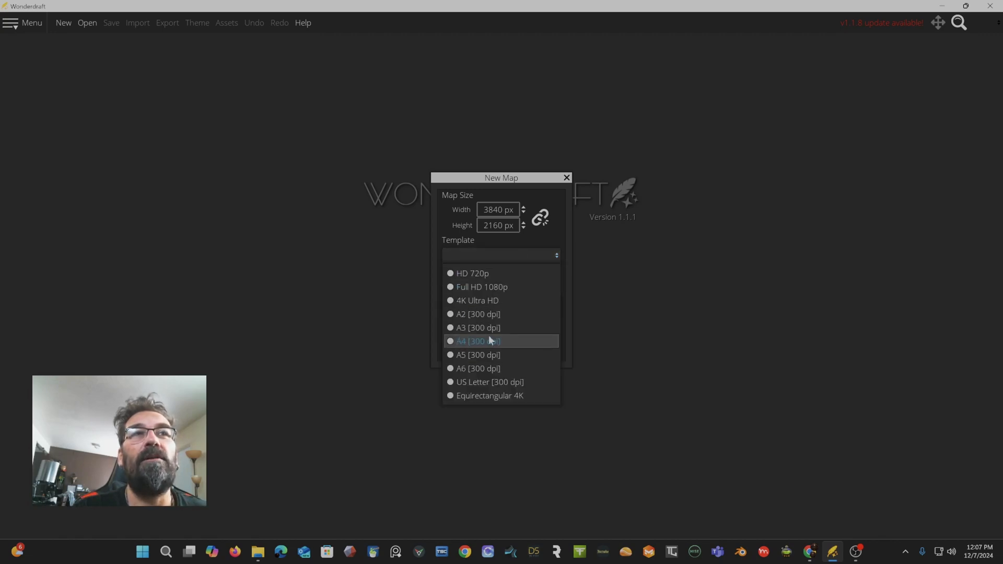
left_click(481, 287)
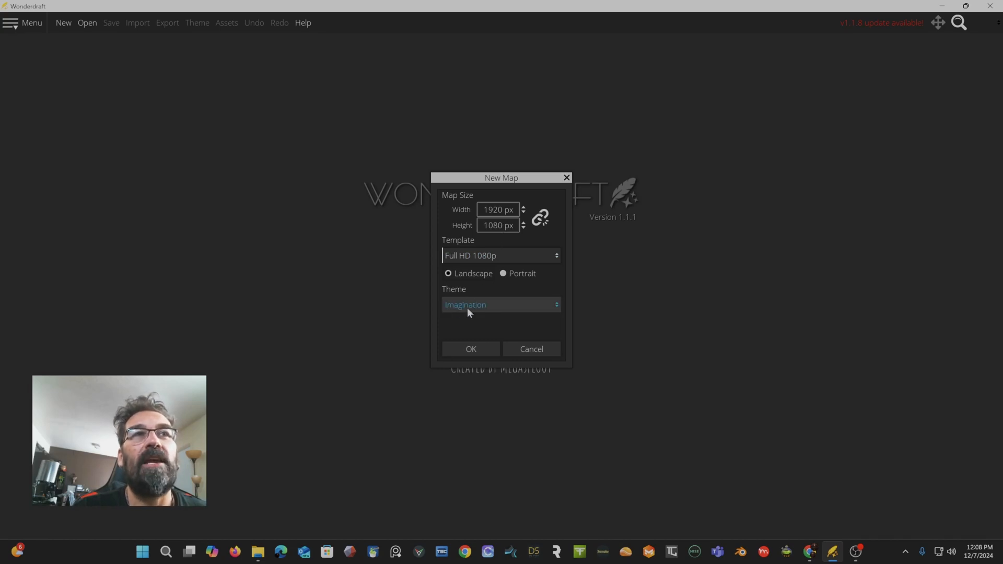
left_click(481, 304)
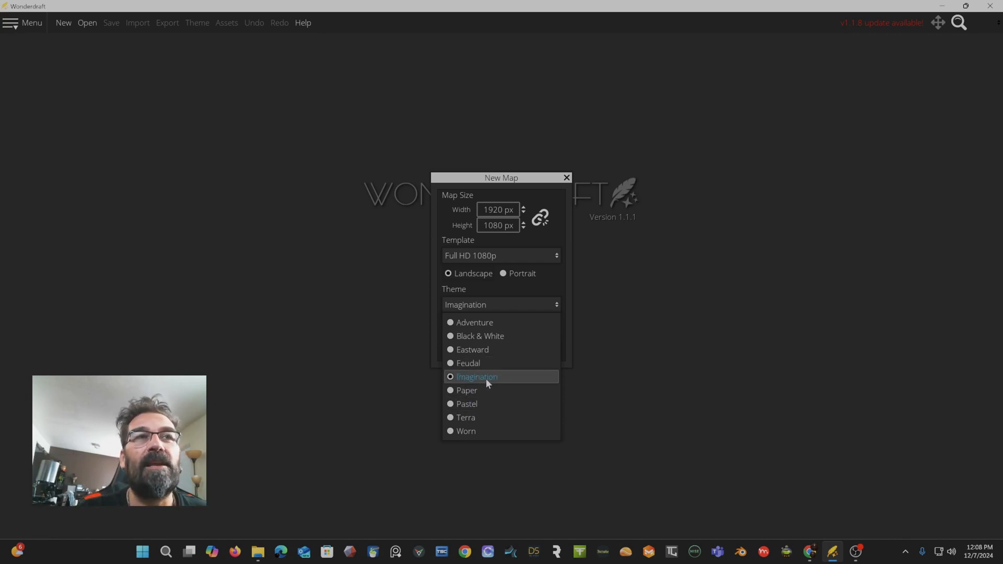
left_click(569, 294)
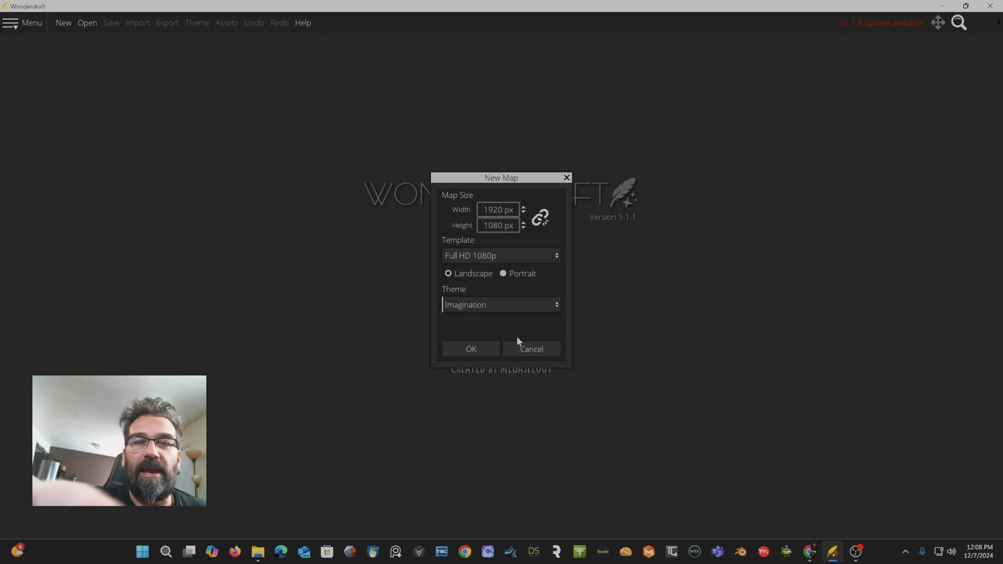
left_click(485, 355)
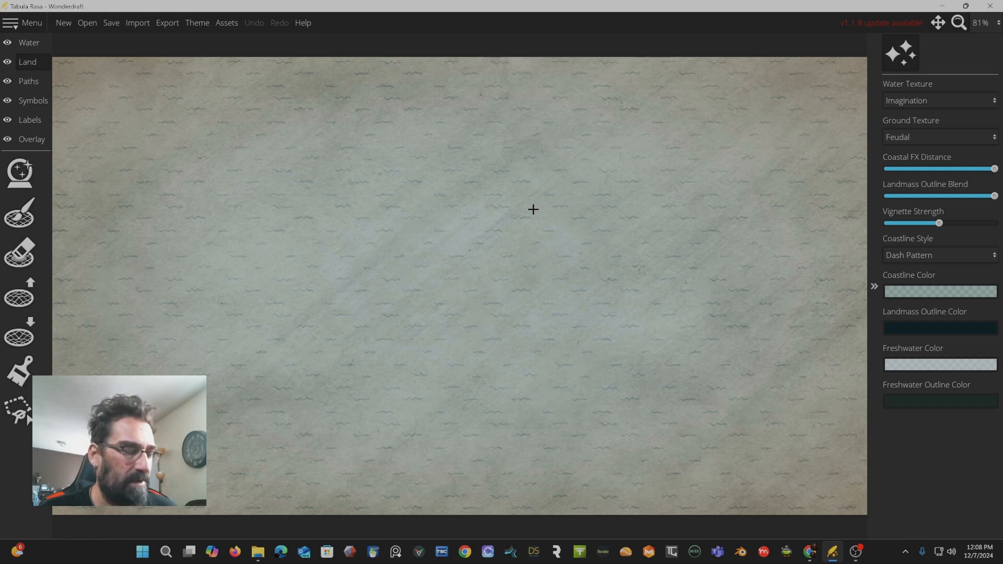
scroll(533, 210, "up", 2)
scroll(532, 210, "down", 2)
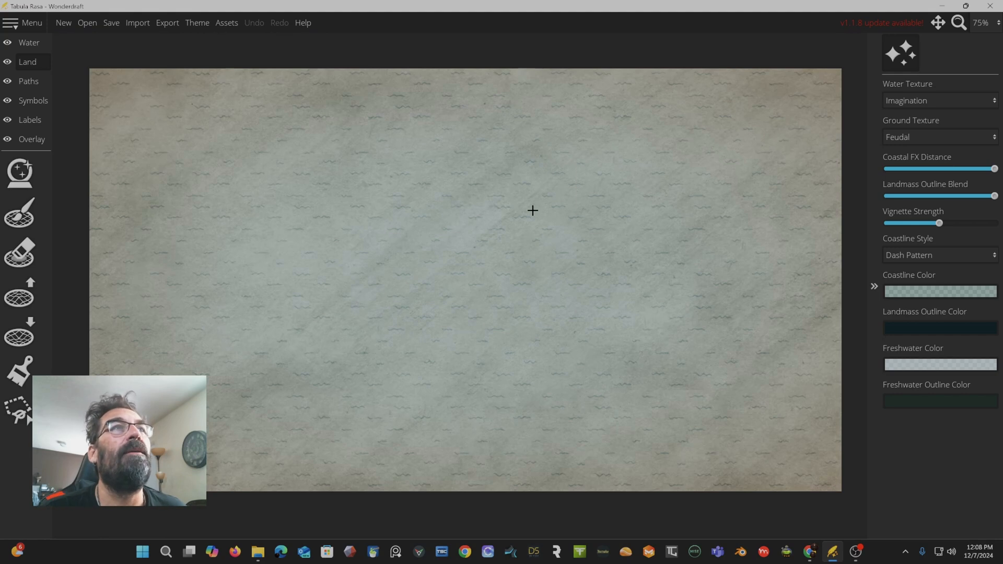
scroll(395, 152, "up", 4)
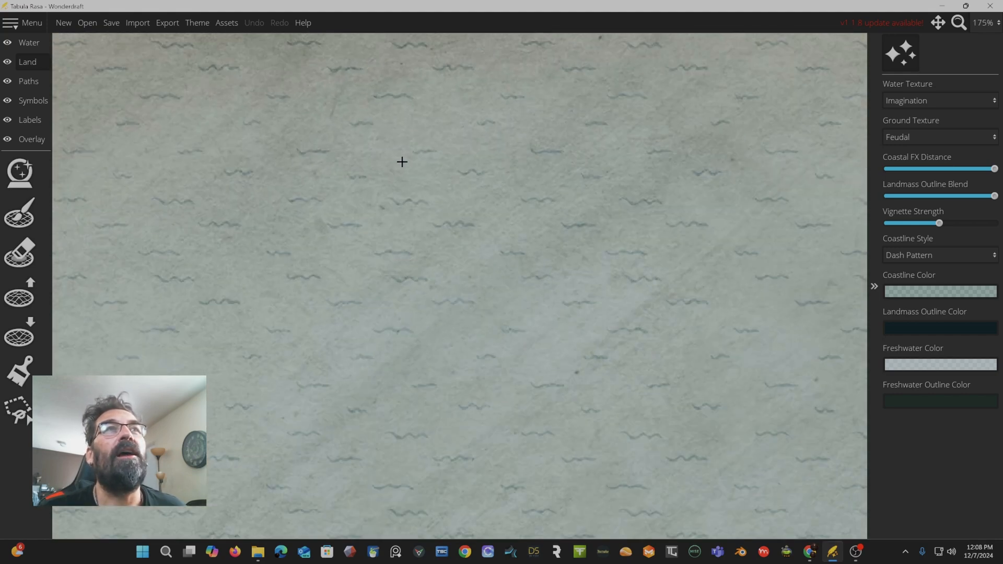
scroll(448, 202, "down", 4)
scroll(449, 202, "up", 1)
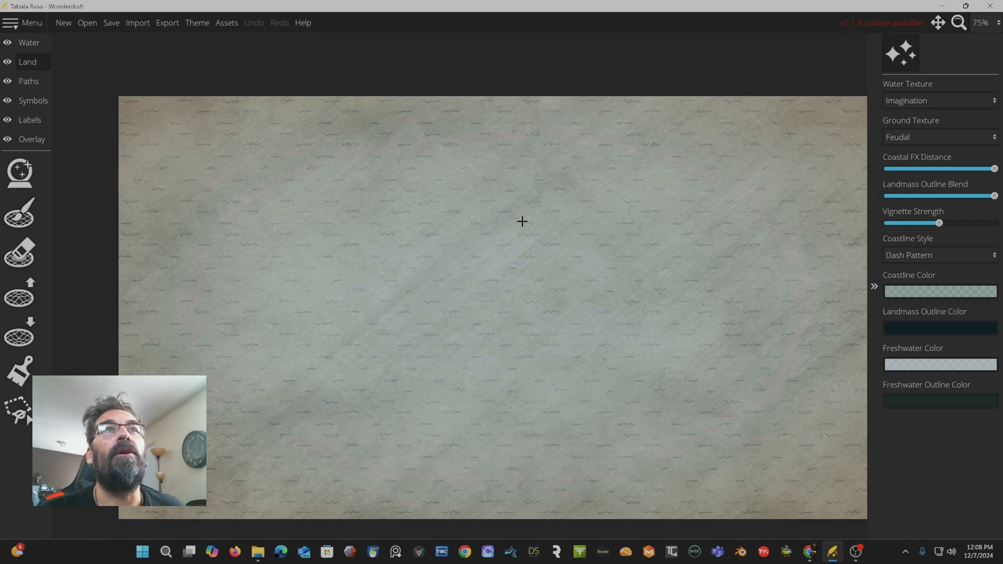
left_click_drag(499, 194, 452, 183)
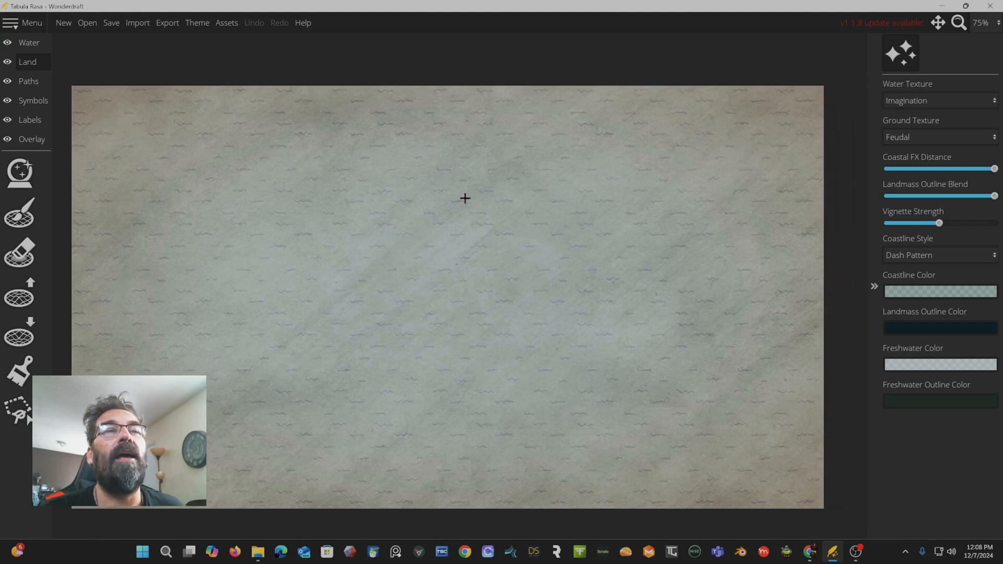
left_click_drag(516, 236, 558, 225)
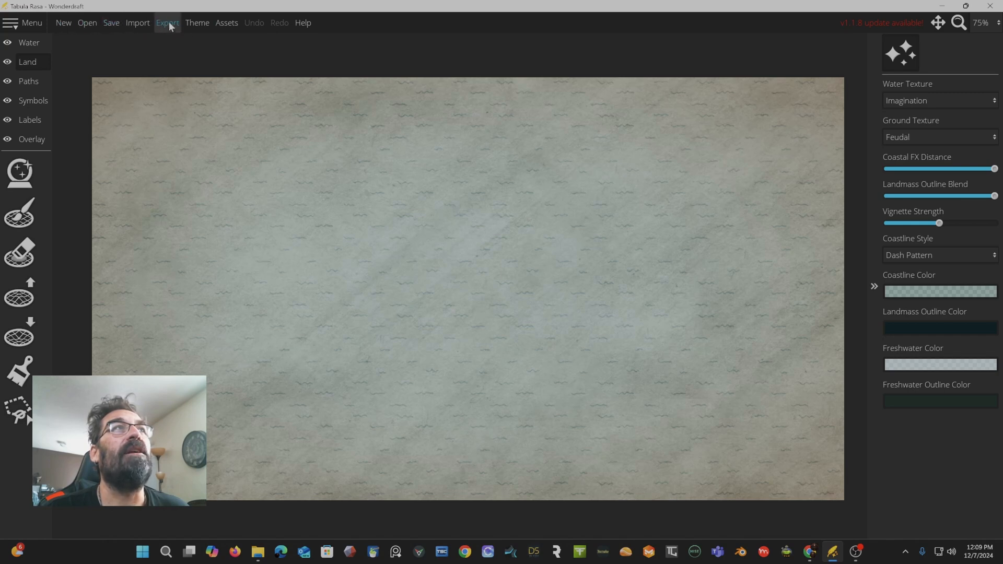
Step: Try the Eastward and Black & White themes on the map with all filter options included
left_click(198, 24)
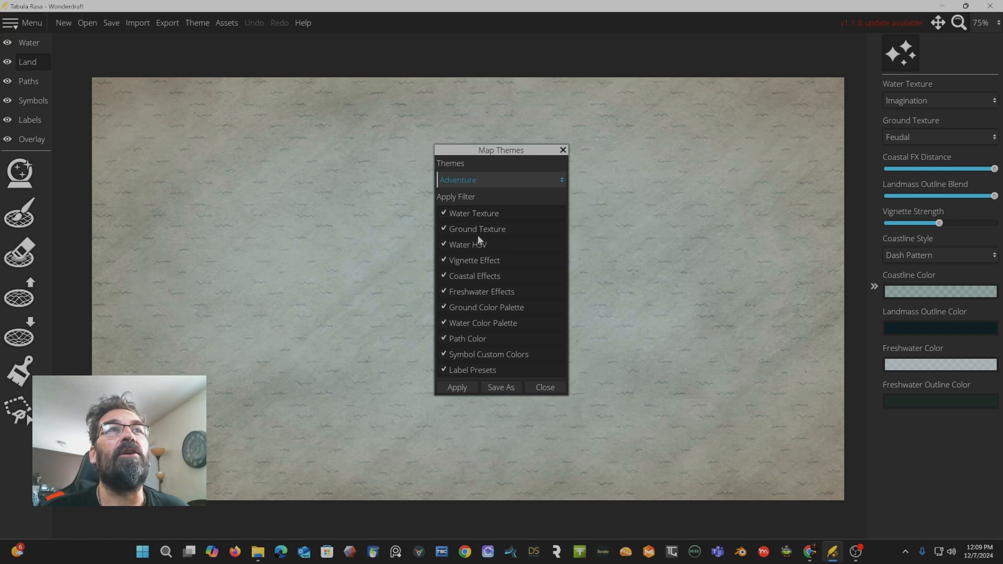
left_click(478, 243)
left_click(458, 388)
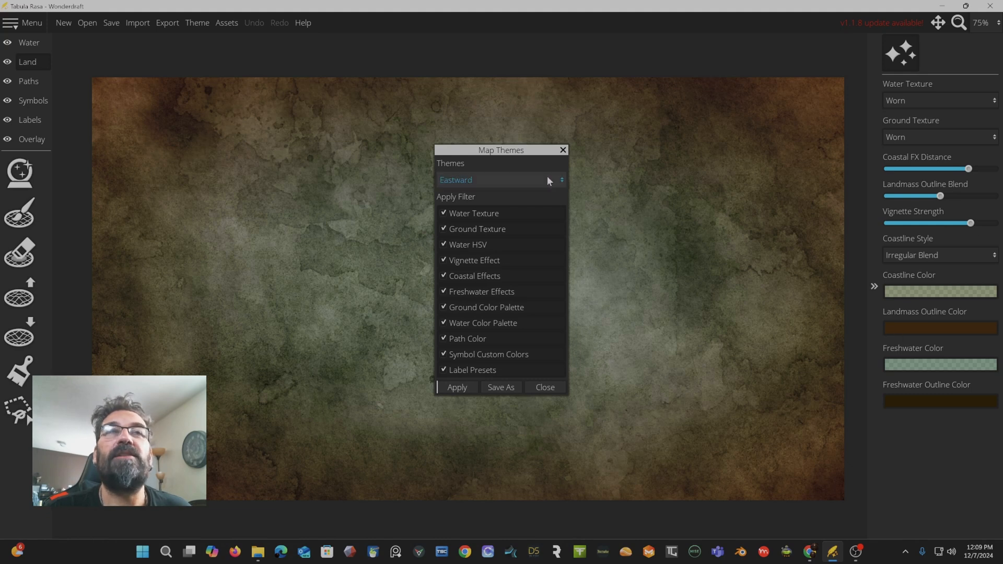
left_click(517, 181)
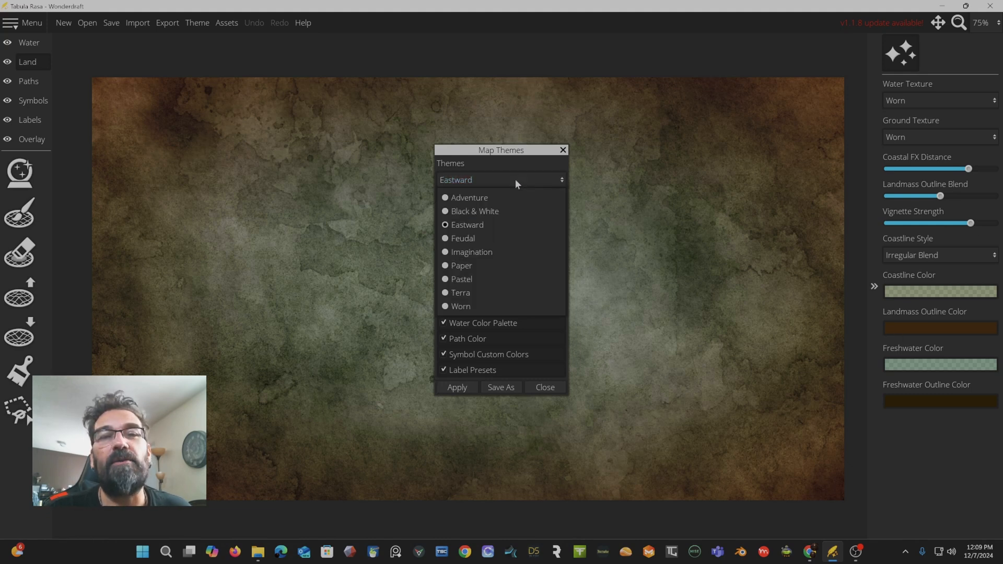
left_click(503, 211)
left_click(472, 388)
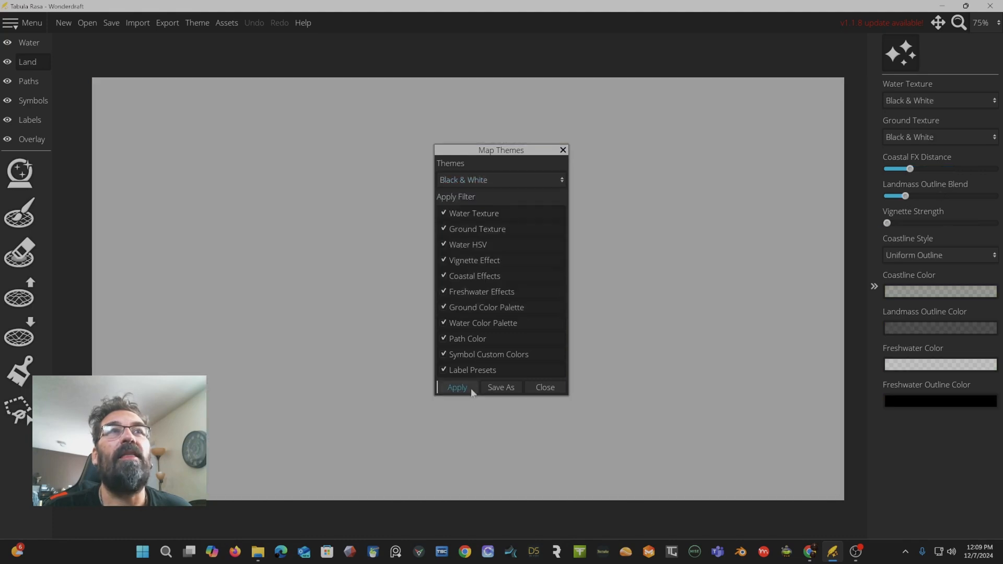
Step: Restore the Imagination theme on the map and close the theme settings
left_click(474, 180)
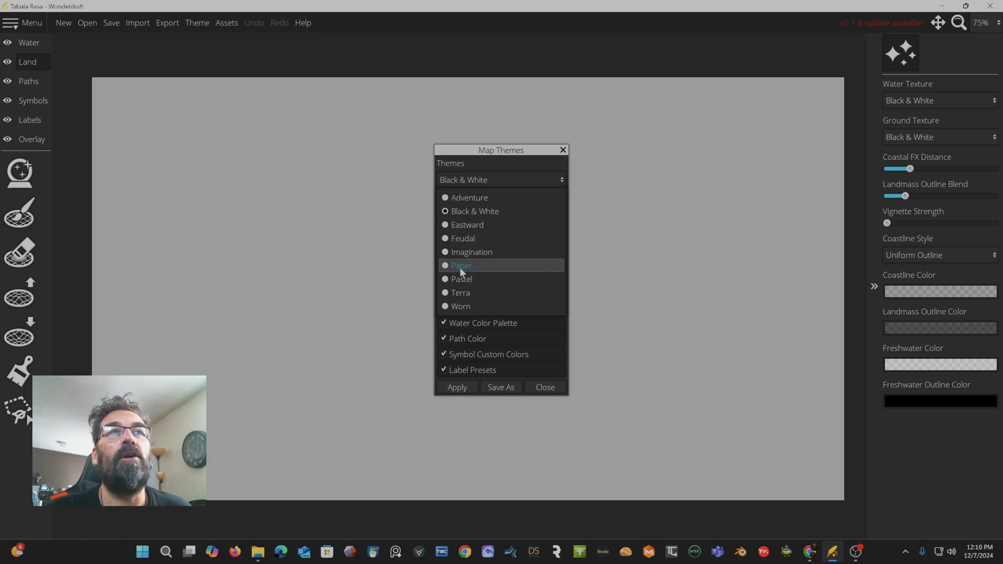
left_click(466, 252)
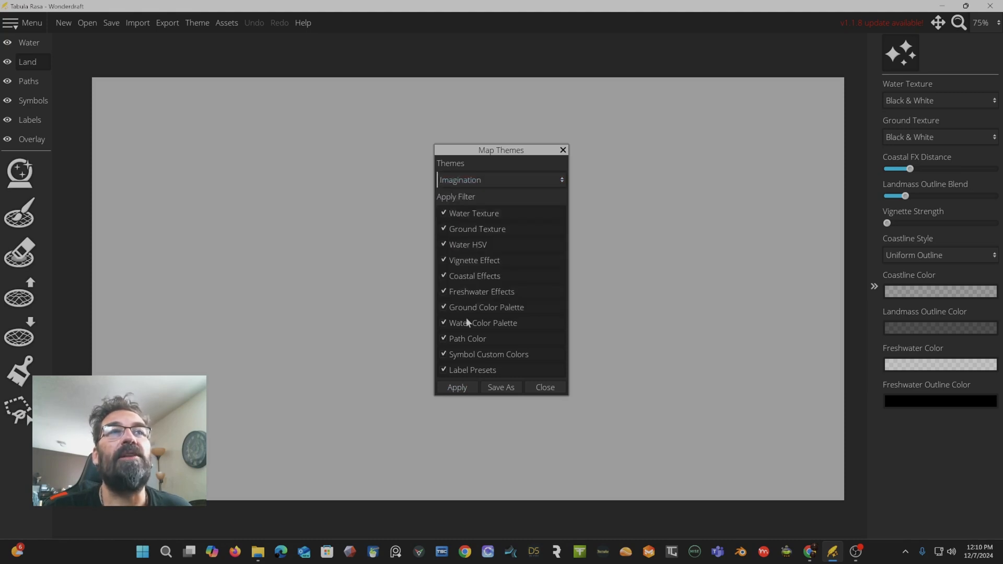
left_click(463, 391)
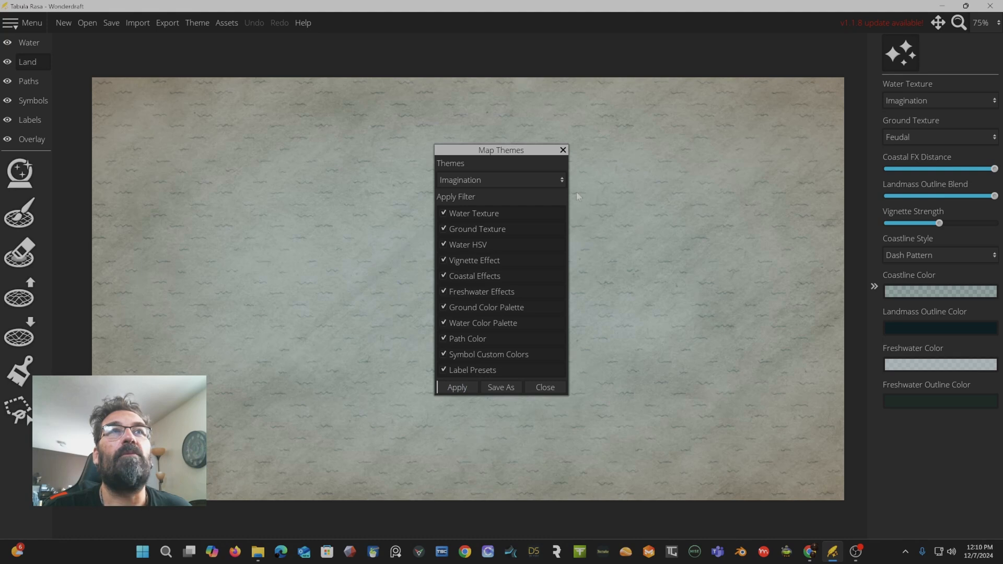
left_click(563, 151)
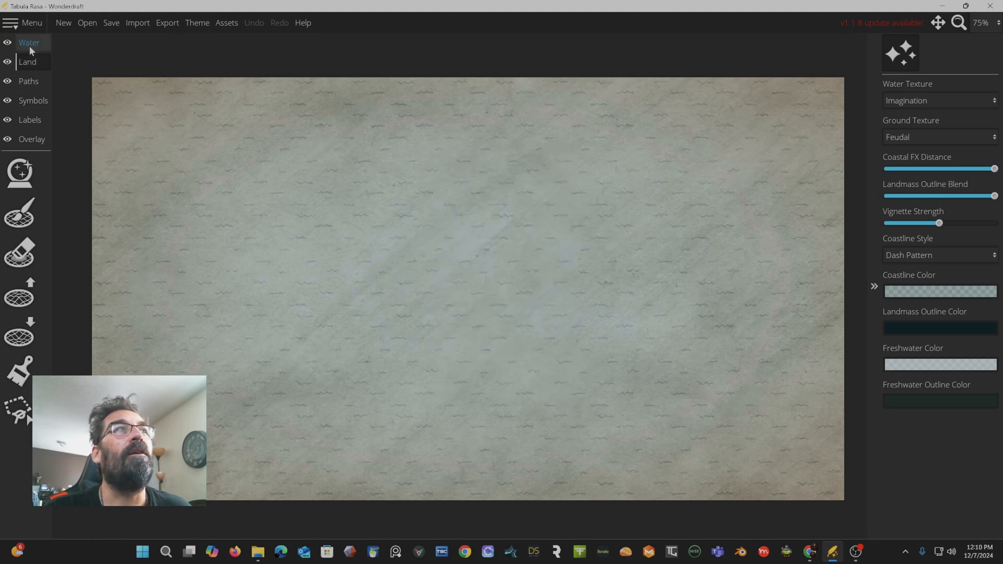
Step: Look through the tools available for the Paths, Symbols, Labels and Overlay layers
left_click(26, 79)
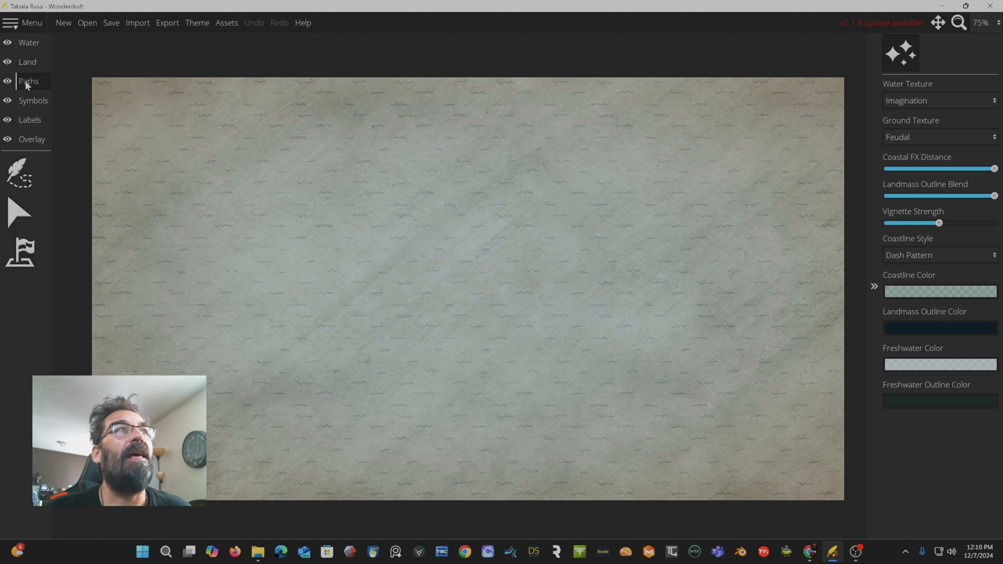
left_click(25, 104)
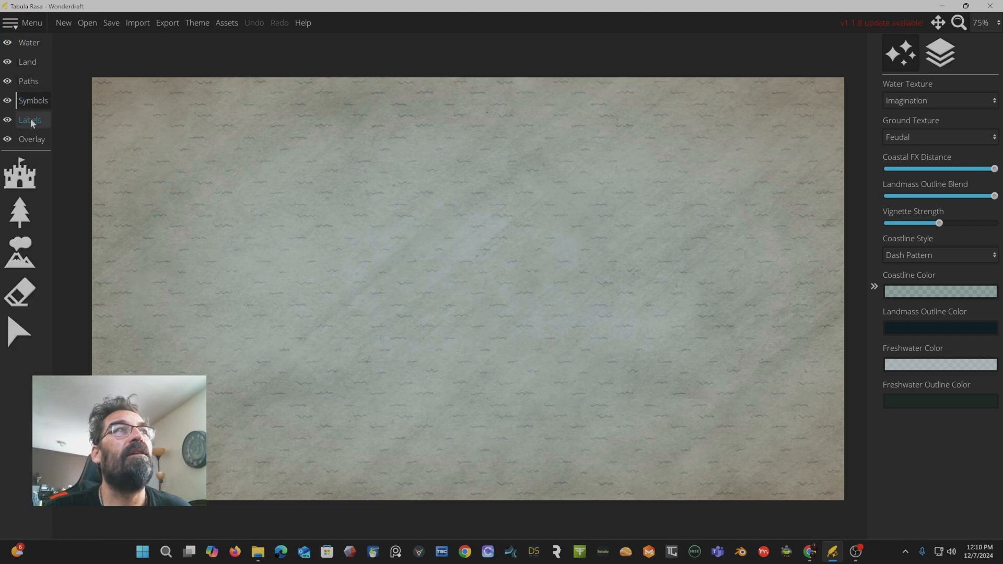
left_click(30, 120)
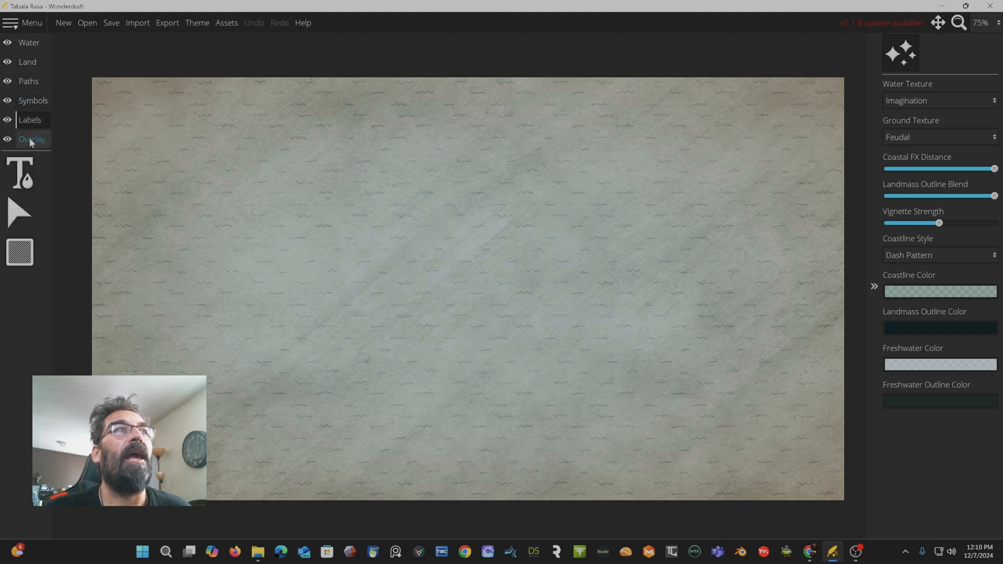
left_click(30, 141)
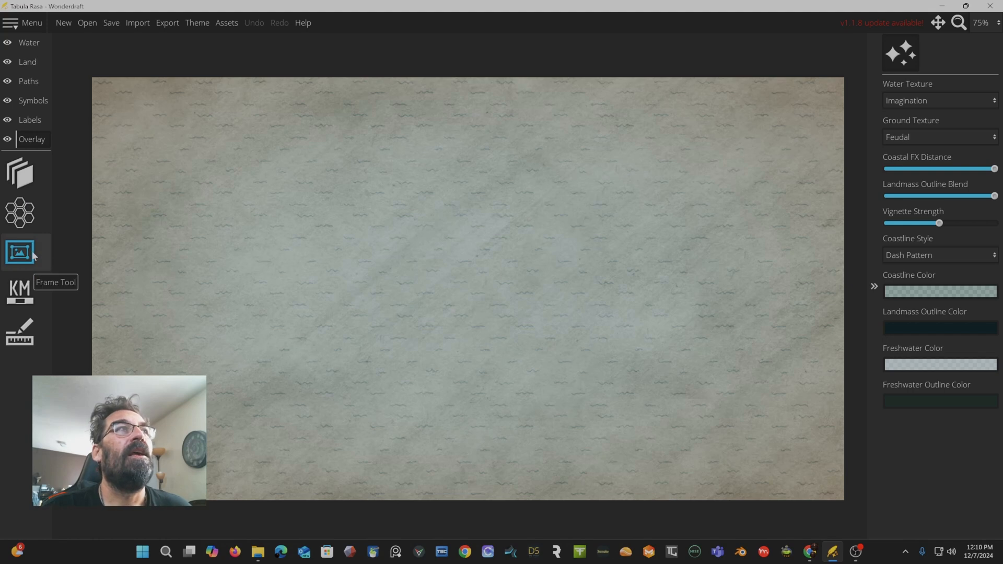
Step: Add a grid overlay with the Flat Hex pattern to the map
left_click(26, 221)
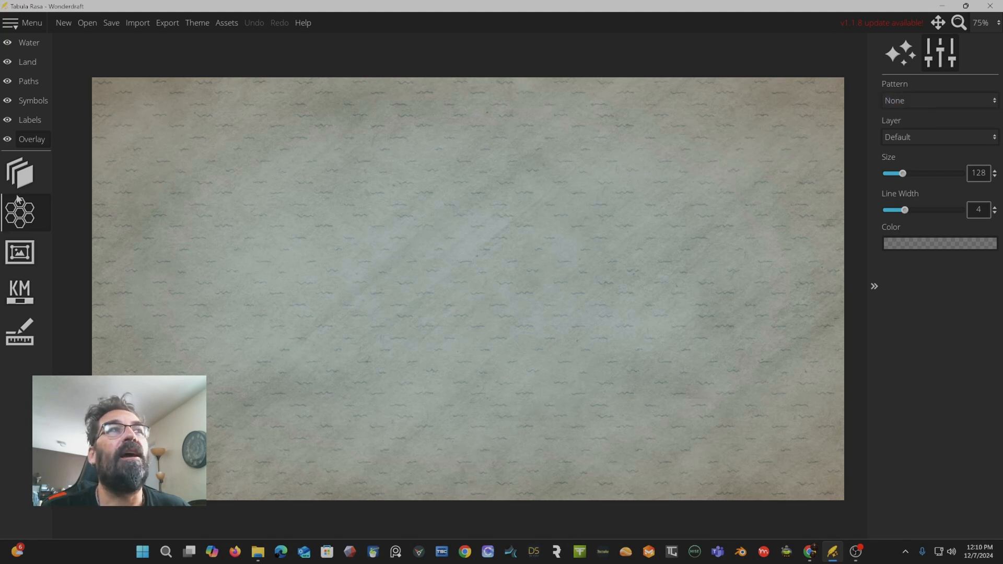
left_click(13, 178)
left_click(24, 211)
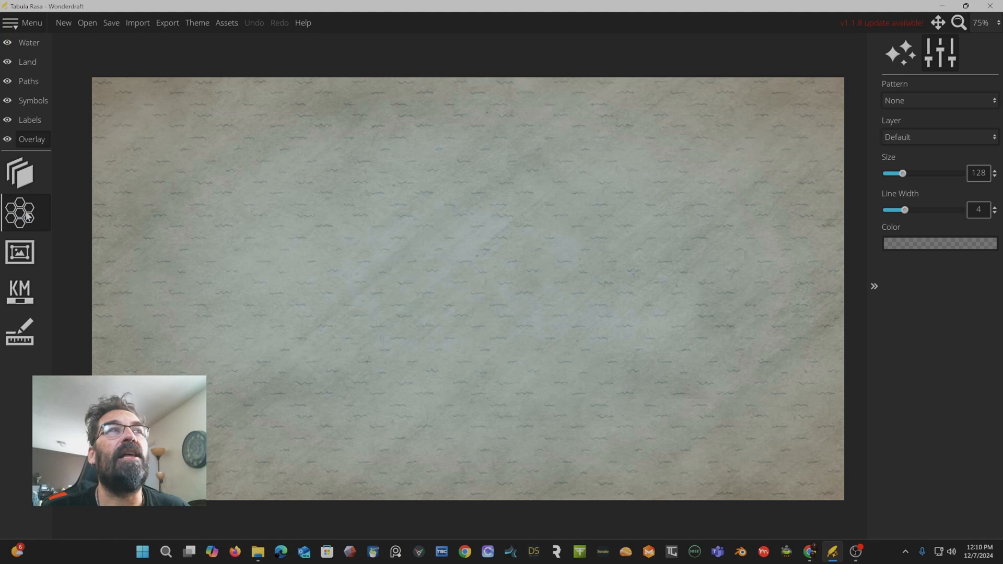
left_click(926, 99)
left_click(911, 147)
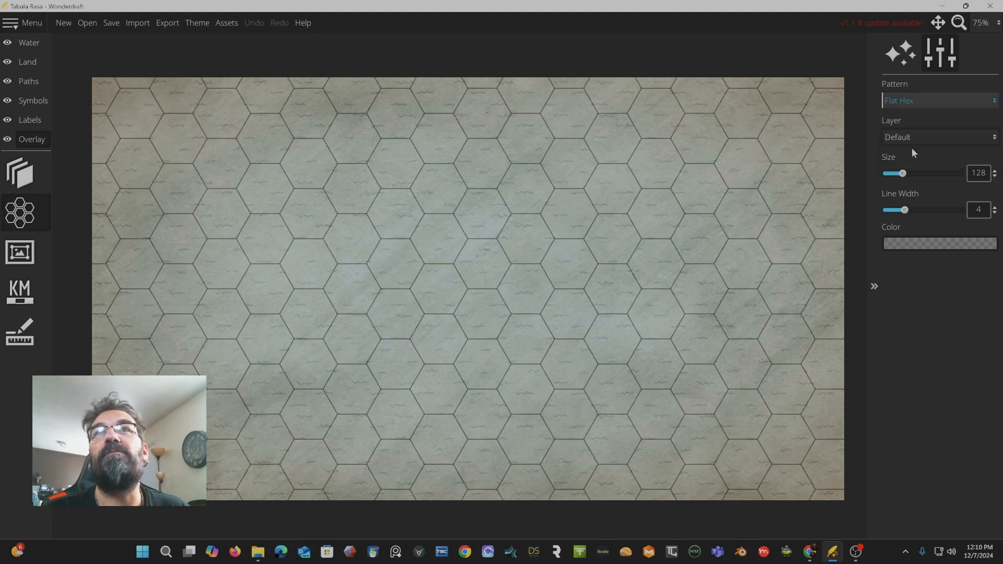
Step: Set the hex grid's size to 36 and its line width to 2
left_click_drag(901, 176, 897, 178)
left_click_drag(891, 177, 890, 178)
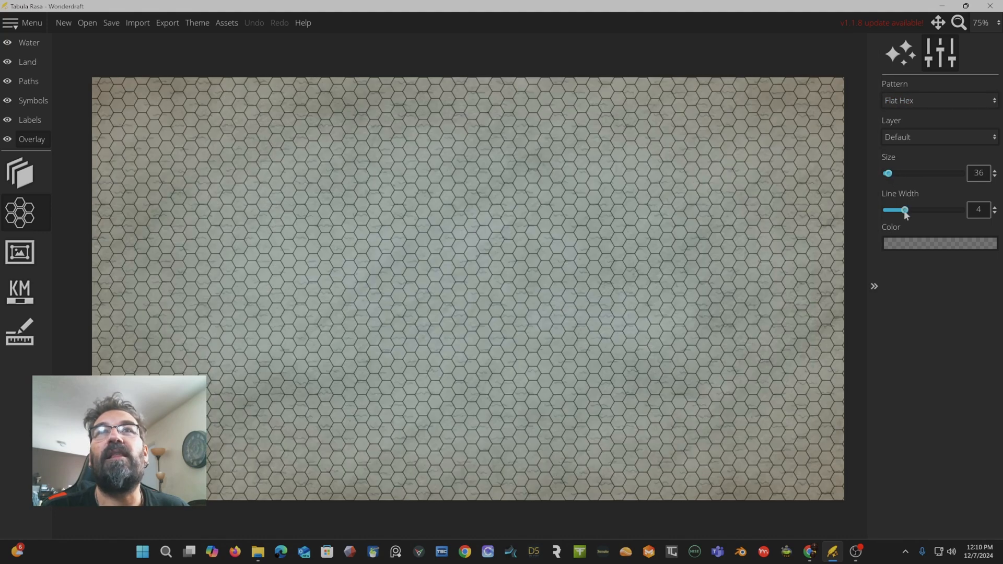
mouse_move(902, 215)
left_mouse_down()
mouse_move(889, 217)
mouse_move(943, 210)
mouse_move(887, 214)
left_mouse_up()
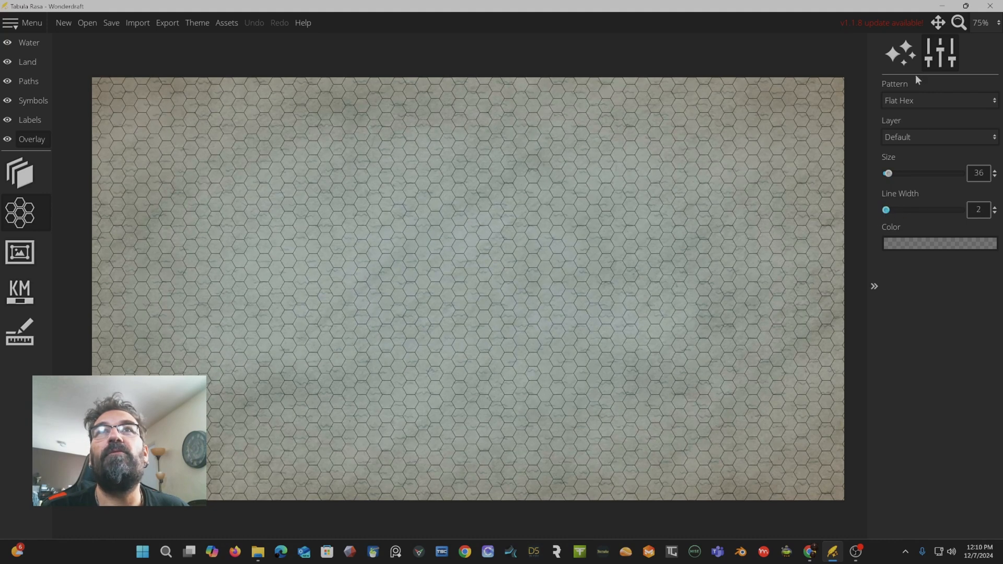
Step: Try the Square and Pointed Hex grid patterns and return the grid to Flat Hex
left_click(910, 98)
left_click(907, 131)
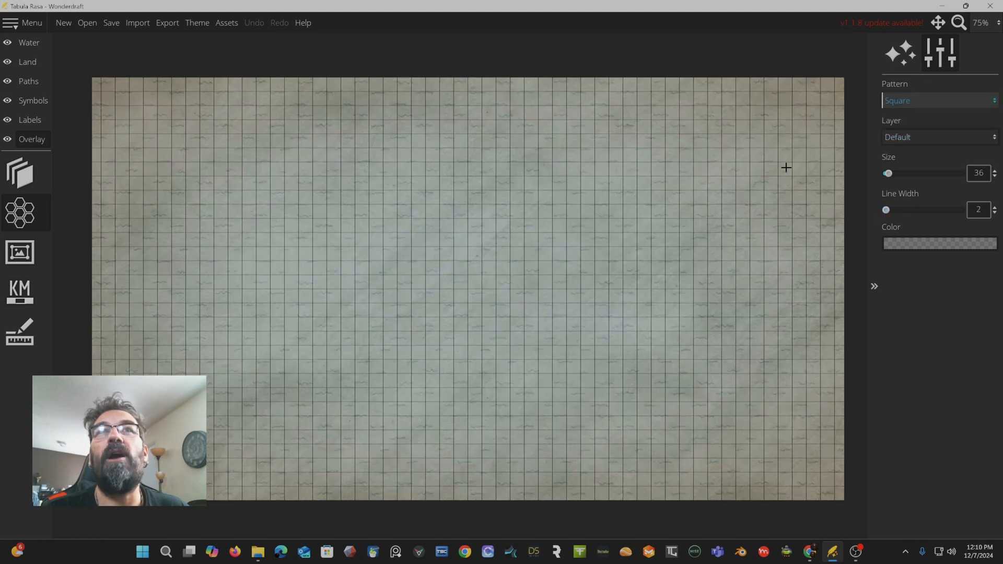
left_click(929, 101)
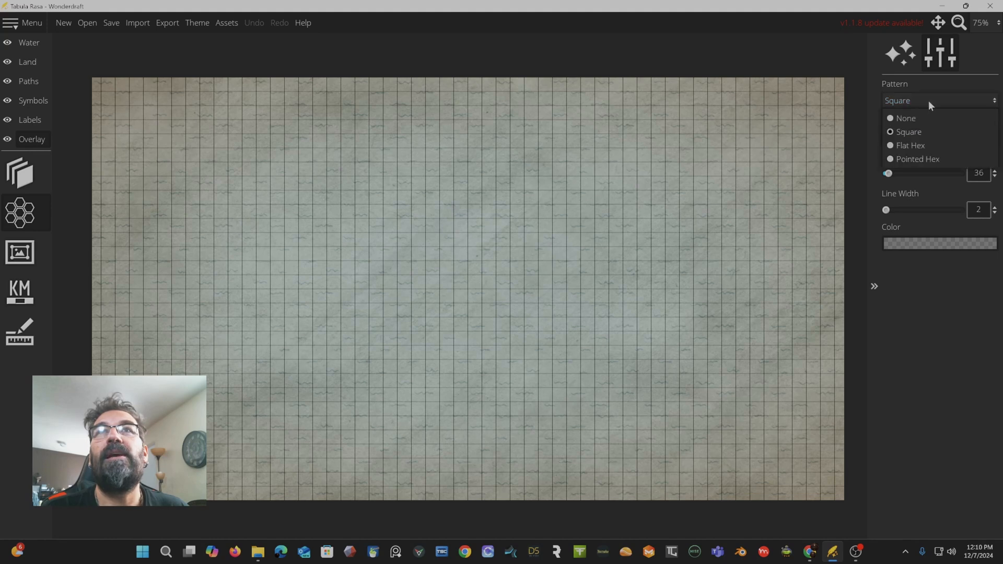
left_click(903, 159)
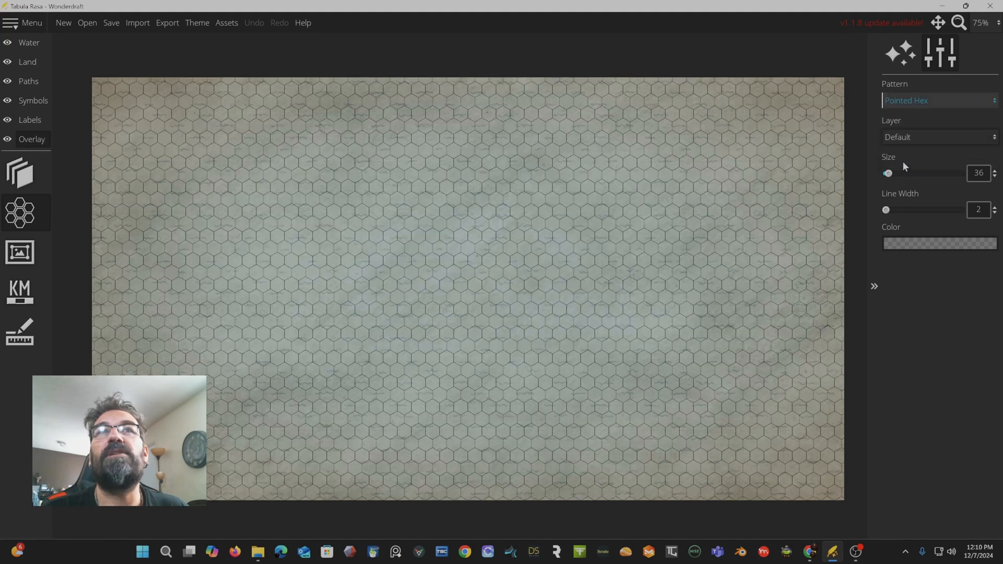
left_click(910, 100)
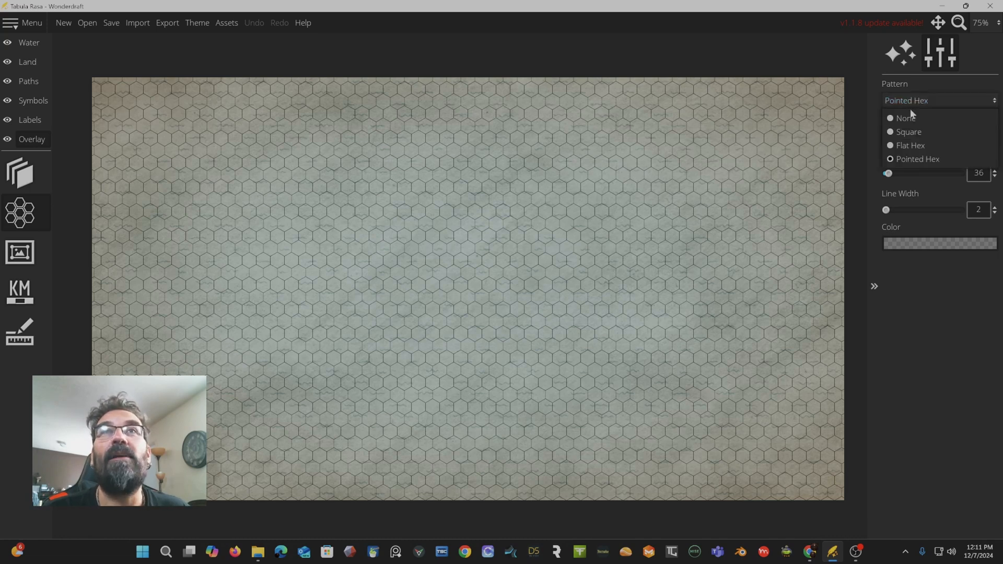
left_click(911, 145)
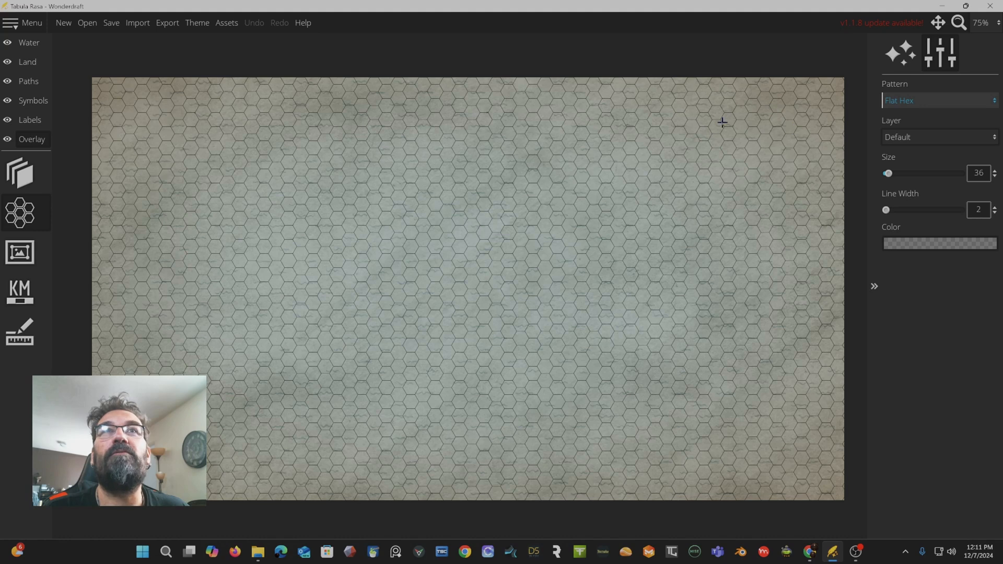
Step: Try the Pointed Hex pattern for the grid overlay
left_click(904, 102)
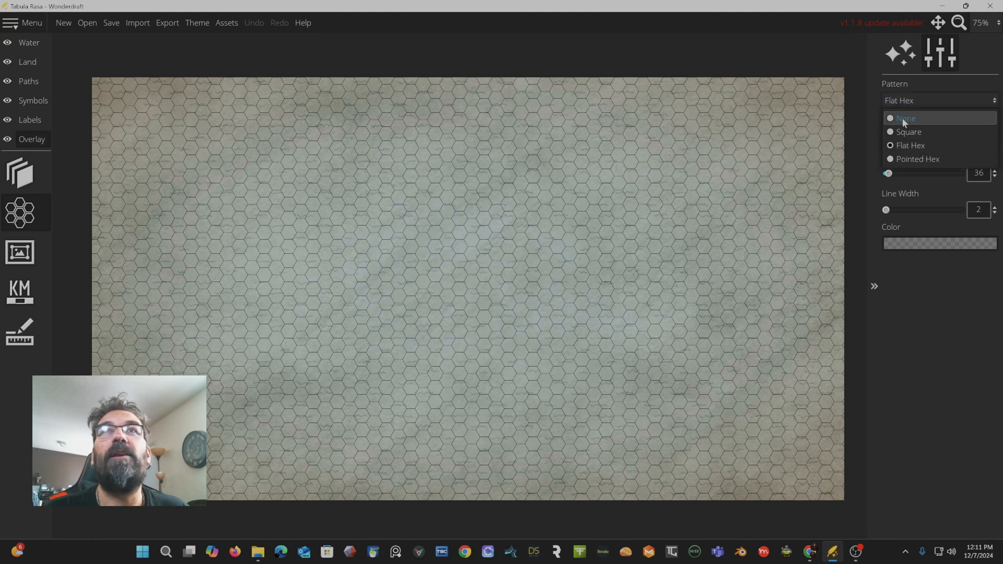
left_click(896, 160)
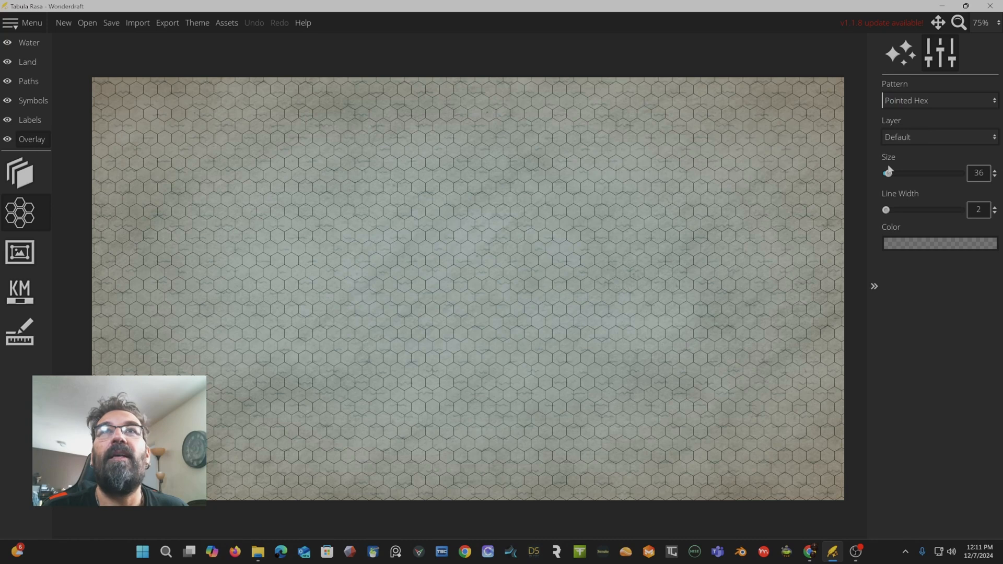
left_click_drag(887, 210, 895, 211)
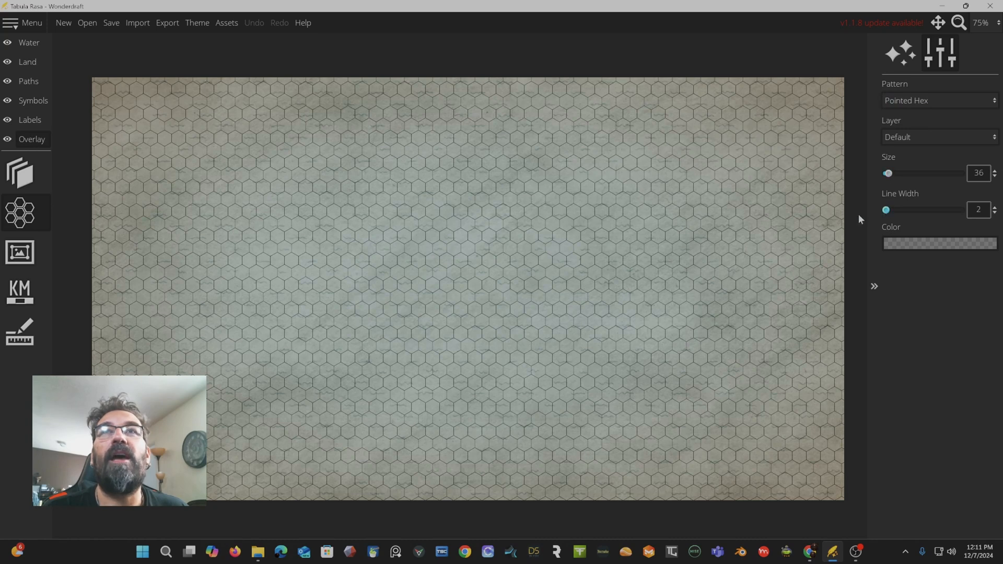
Step: Change the grid's color to semi-transparent dark grey (7e313131) and set its pattern to None
left_click(912, 244)
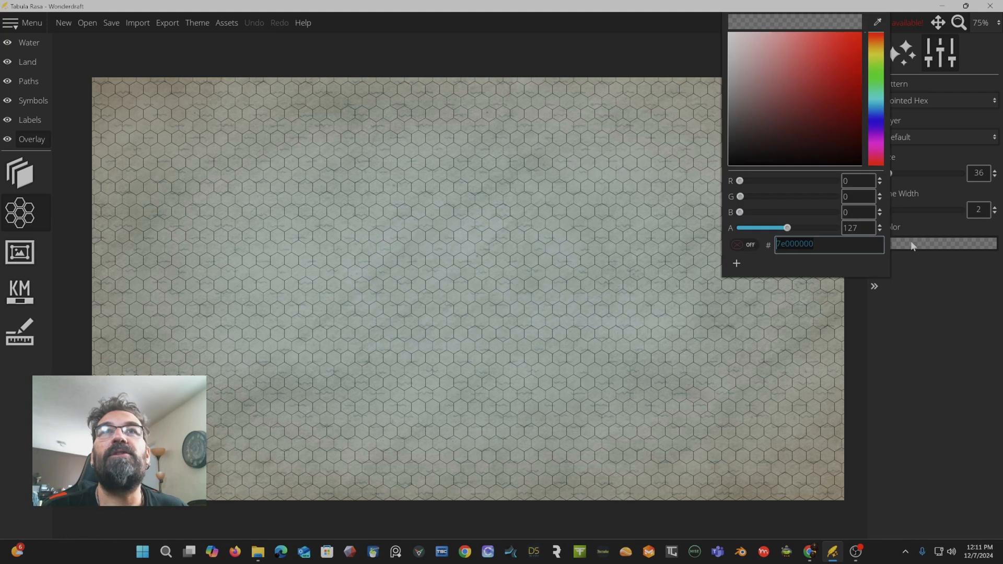
left_click_drag(757, 92, 699, 139)
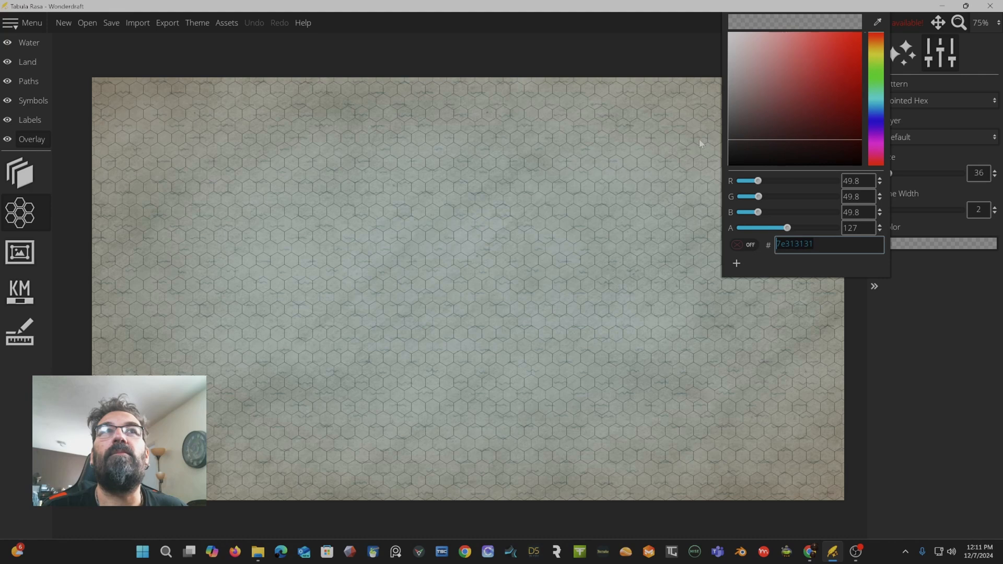
left_click(922, 358)
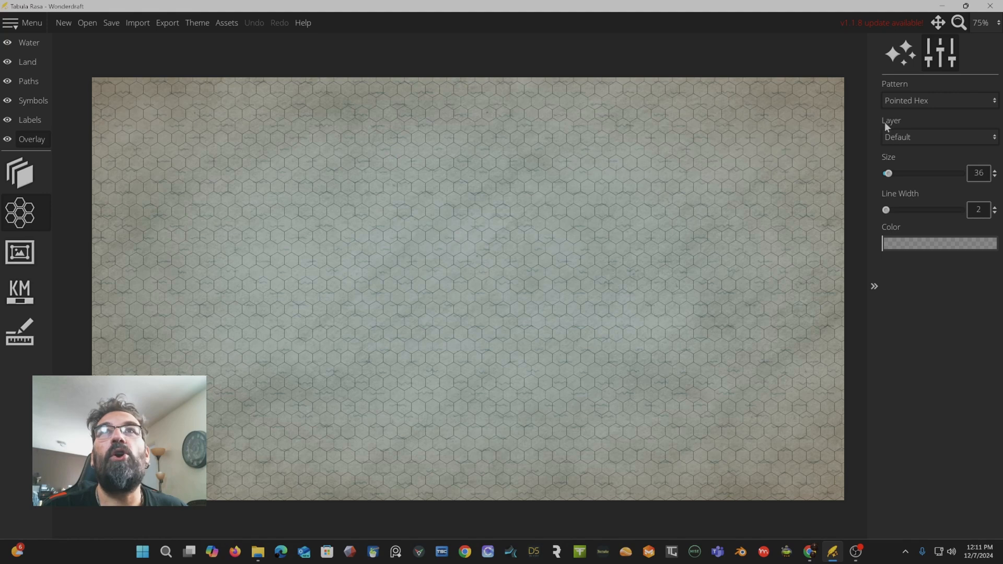
left_click(941, 98)
left_click(931, 116)
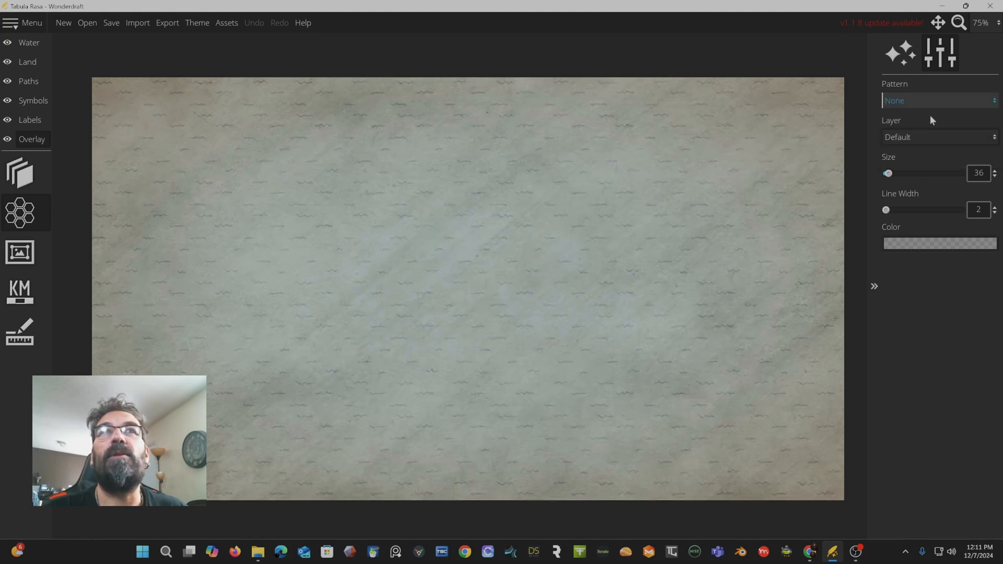
Step: Look through the Trace Image overlay settings, including the Normal and Additive blend modes
left_click(17, 177)
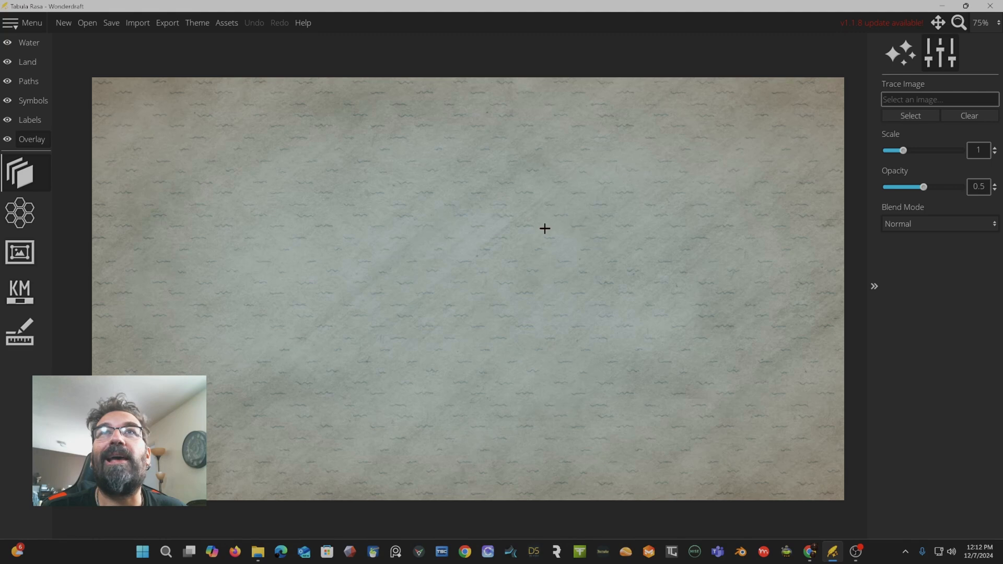
left_click(951, 222)
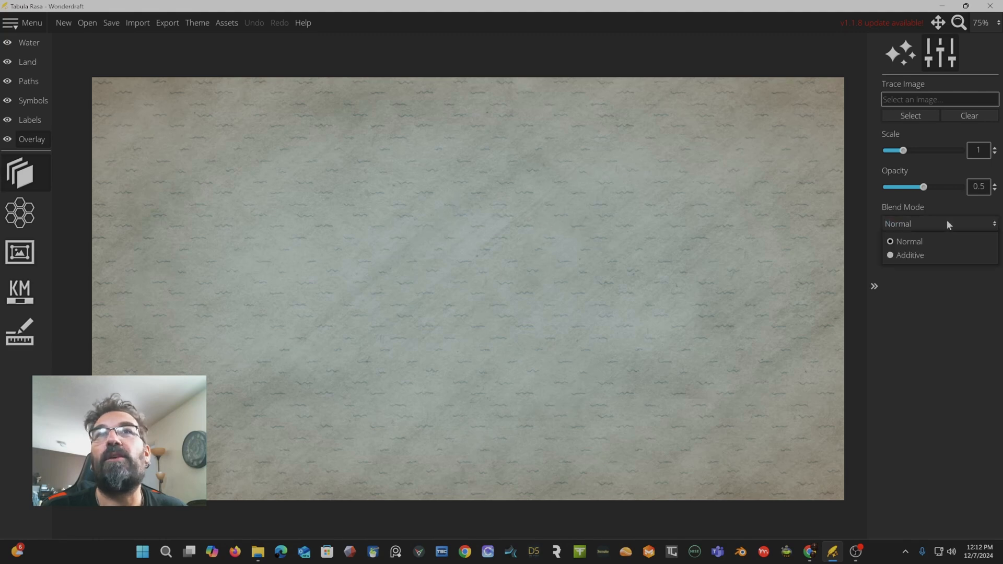
left_click(946, 220)
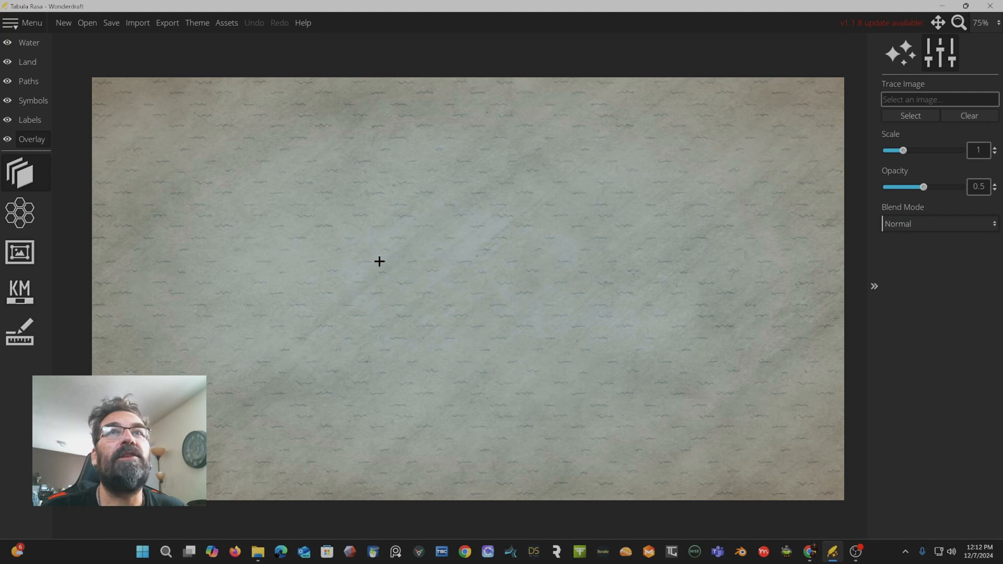
left_click(957, 223)
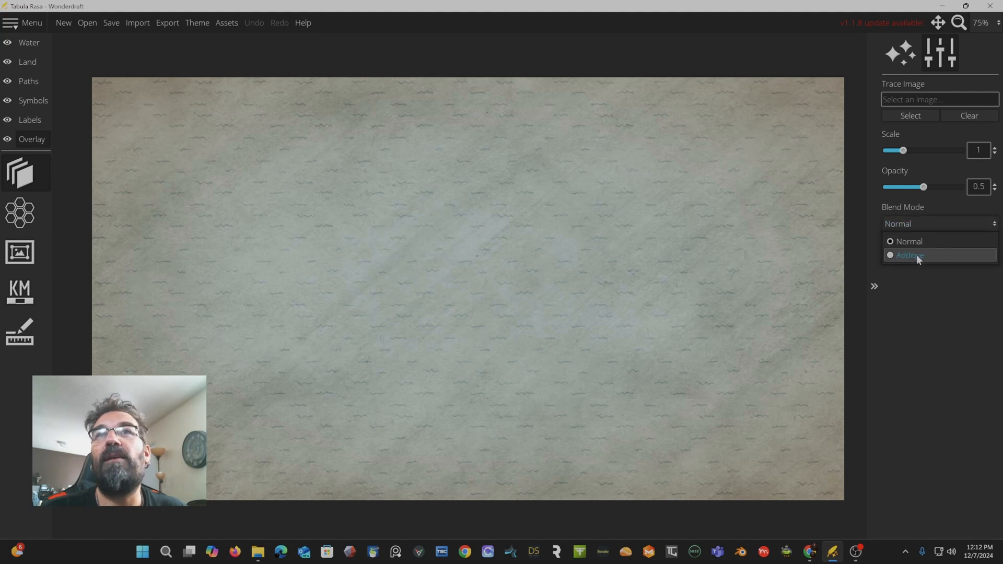
left_click(898, 322)
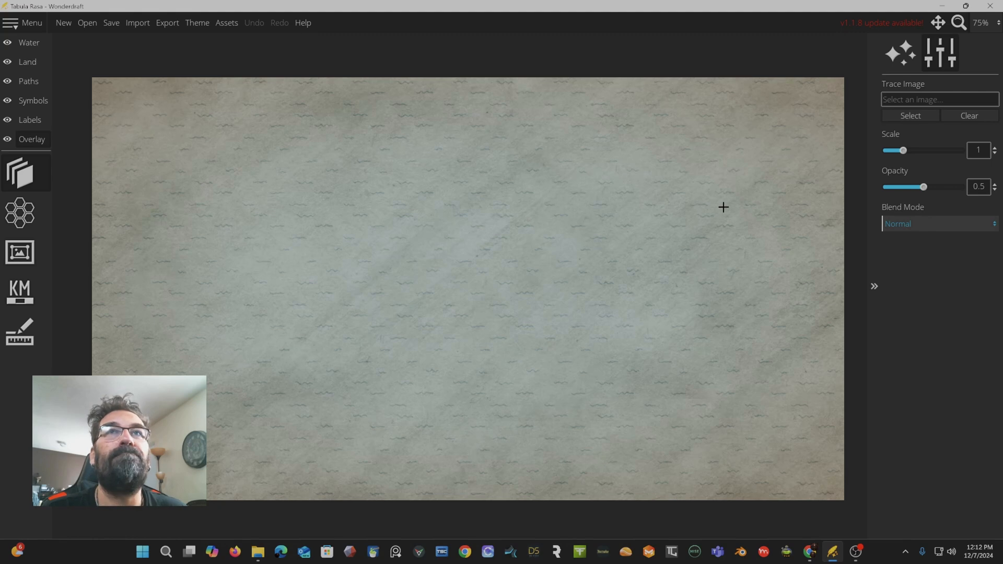
Step: Enable a frame around the map using the first style, the wide brown border with a row of circles
left_click(32, 255)
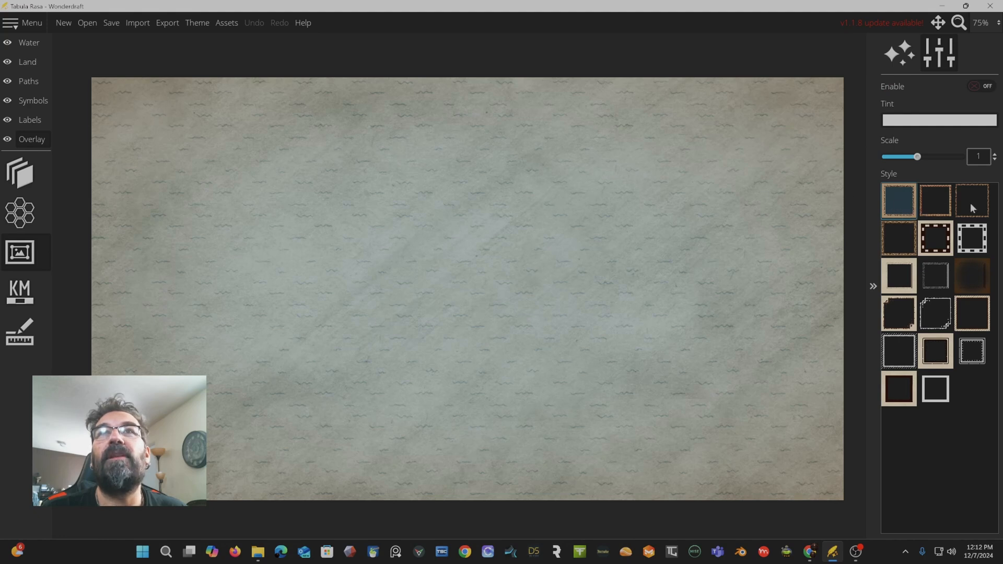
left_click(947, 202)
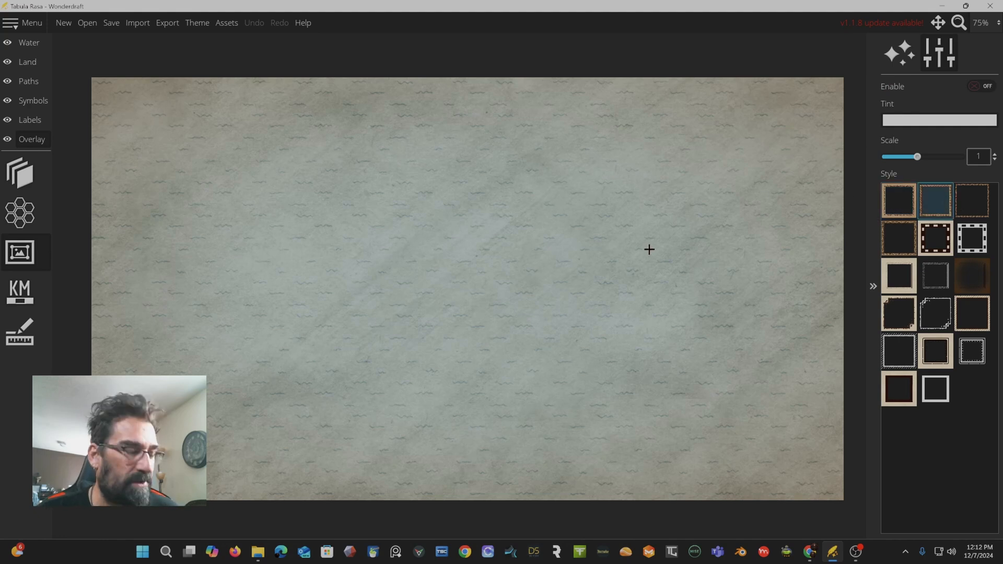
scroll(650, 249, "down", 3)
scroll(649, 248, "up", 2)
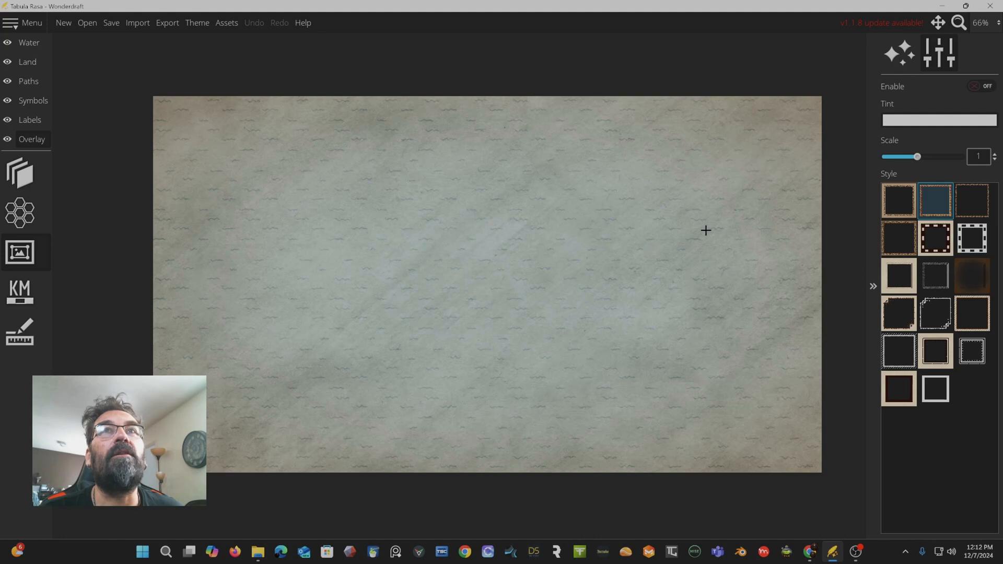
left_click(904, 197)
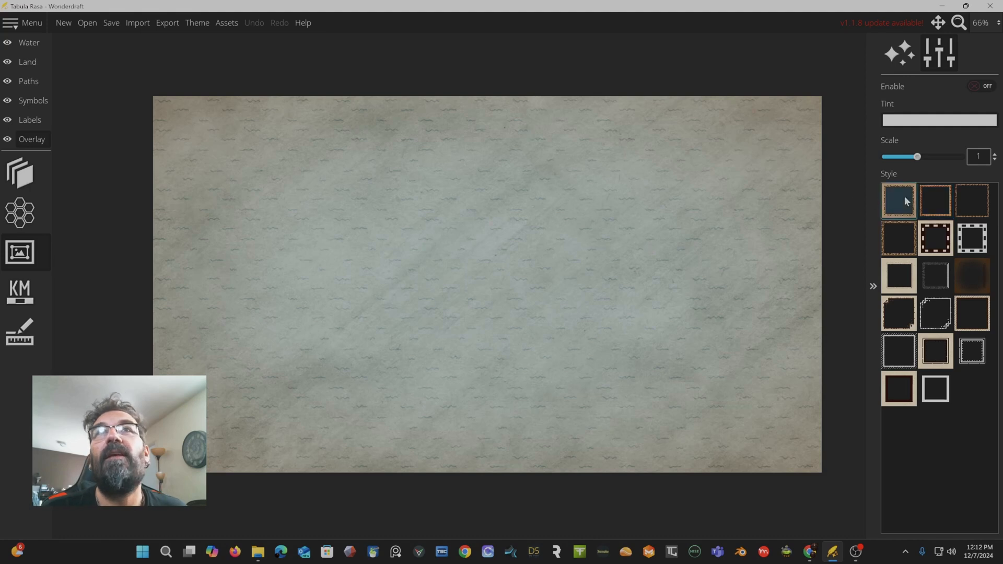
left_click(982, 88)
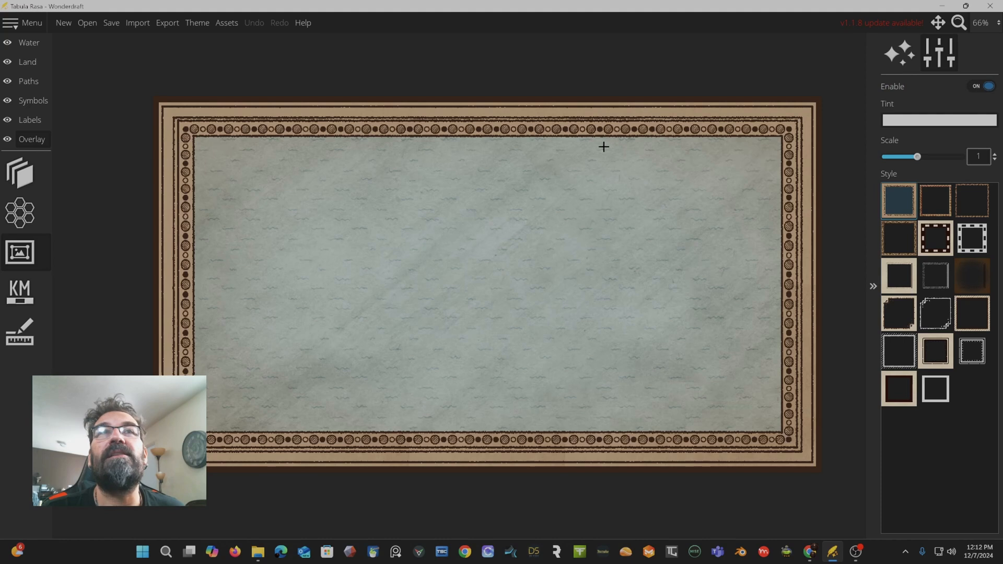
Step: Try various frame styles on the map, such as Double Pen Transparent, ending on the cream border with two stepped corners
left_click(942, 204)
left_click(965, 203)
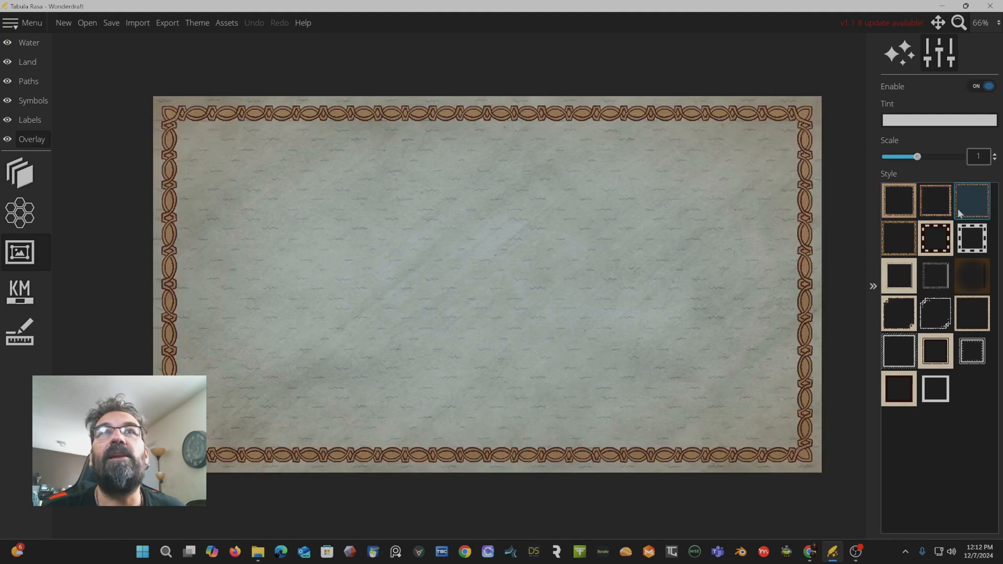
left_click(891, 239)
left_click(934, 241)
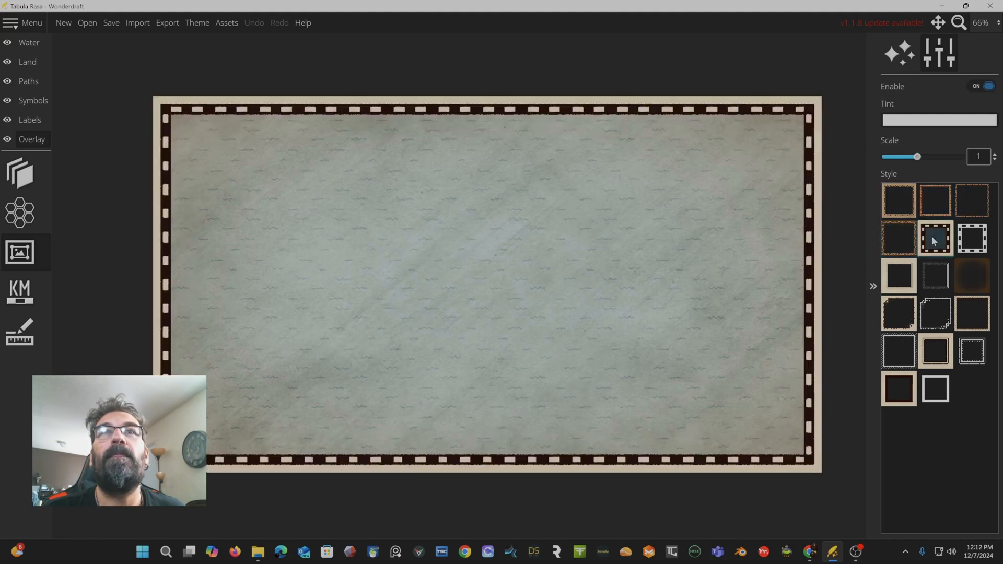
left_click(973, 244)
left_click(902, 280)
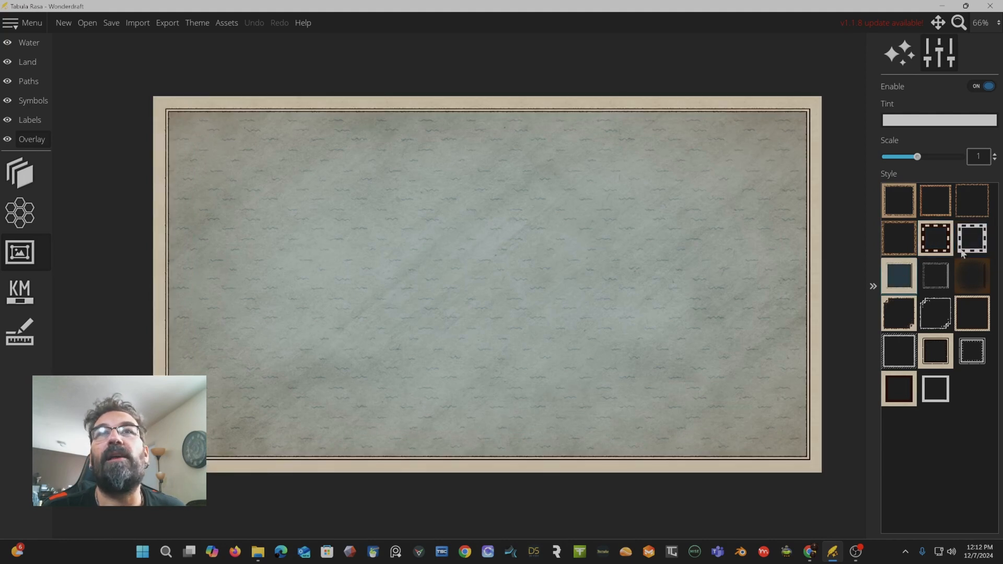
left_click(931, 270)
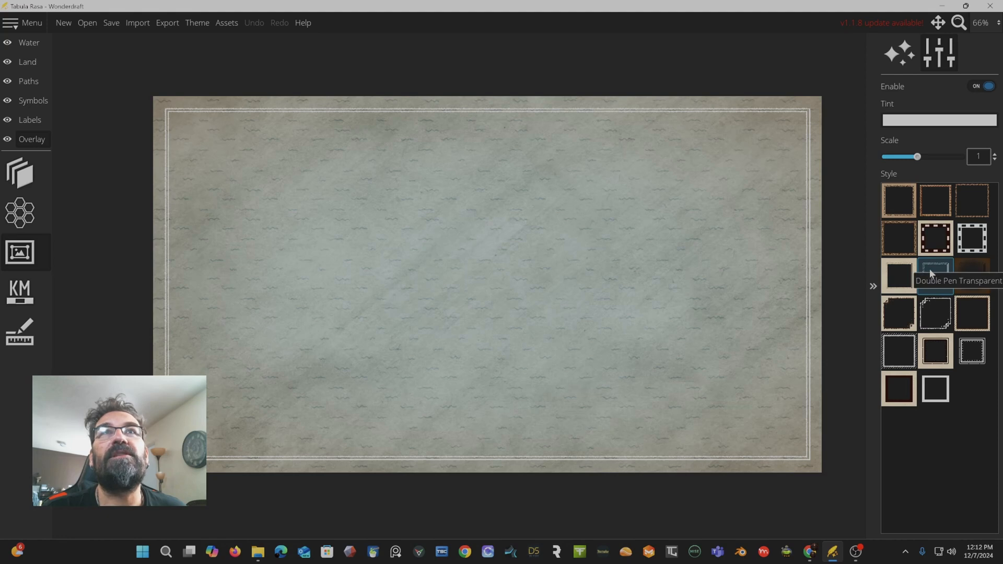
left_click(987, 270)
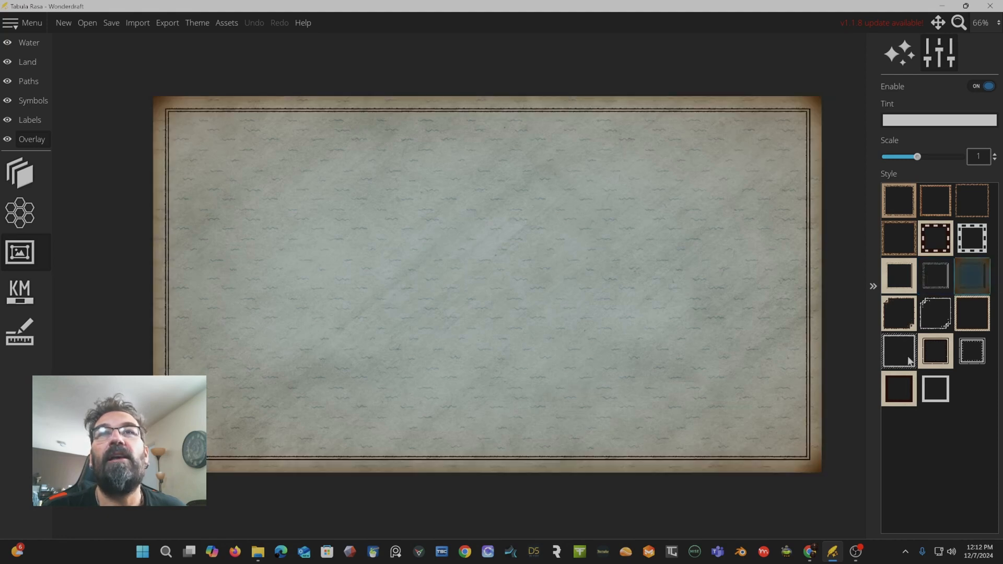
left_click(897, 392)
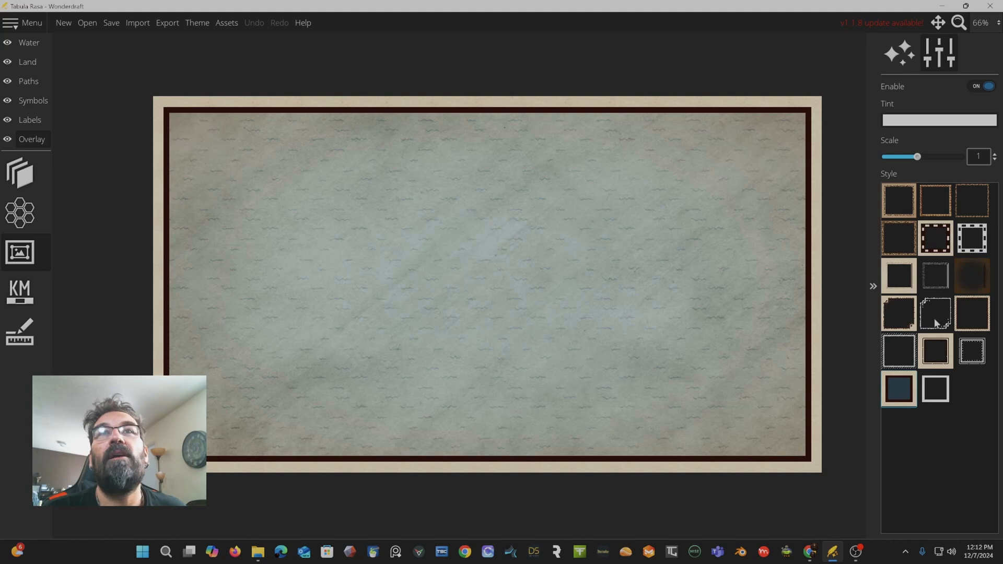
left_click(976, 314)
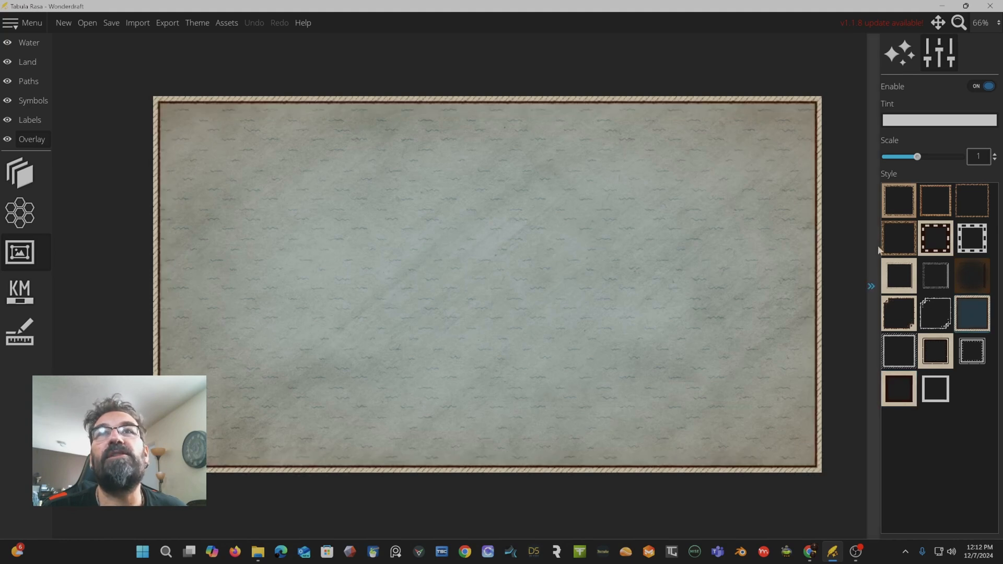
left_click(936, 280)
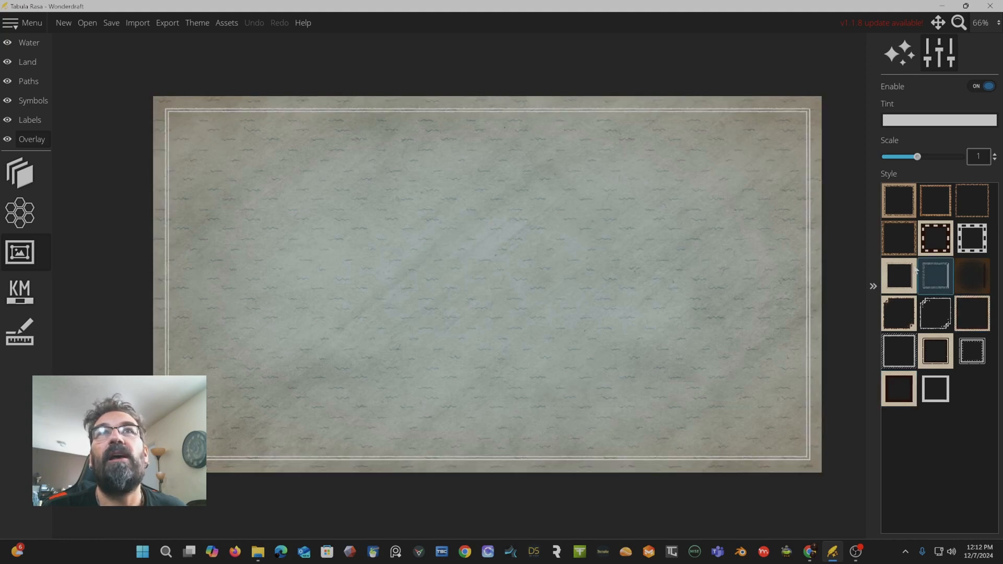
left_click(892, 264)
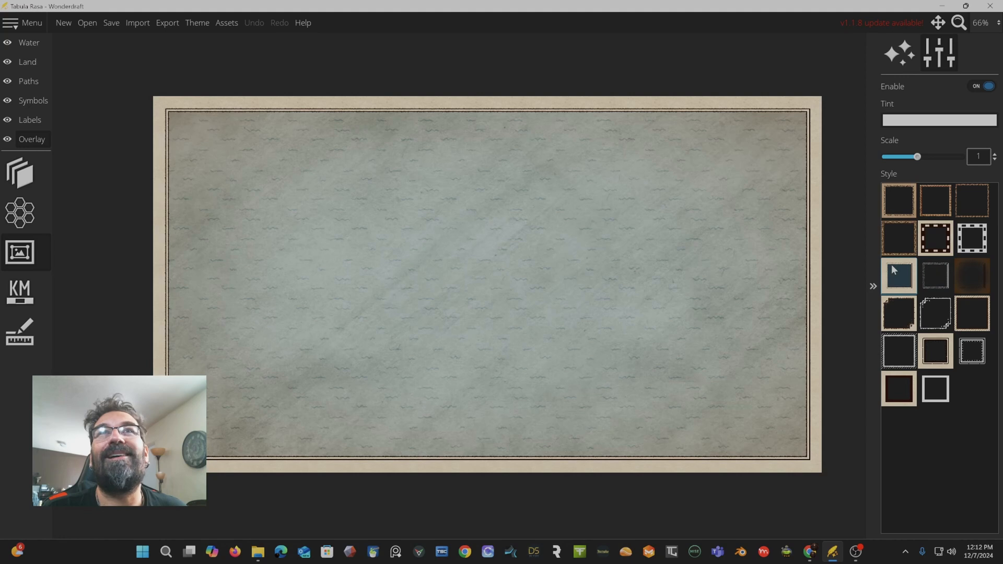
left_click(899, 313)
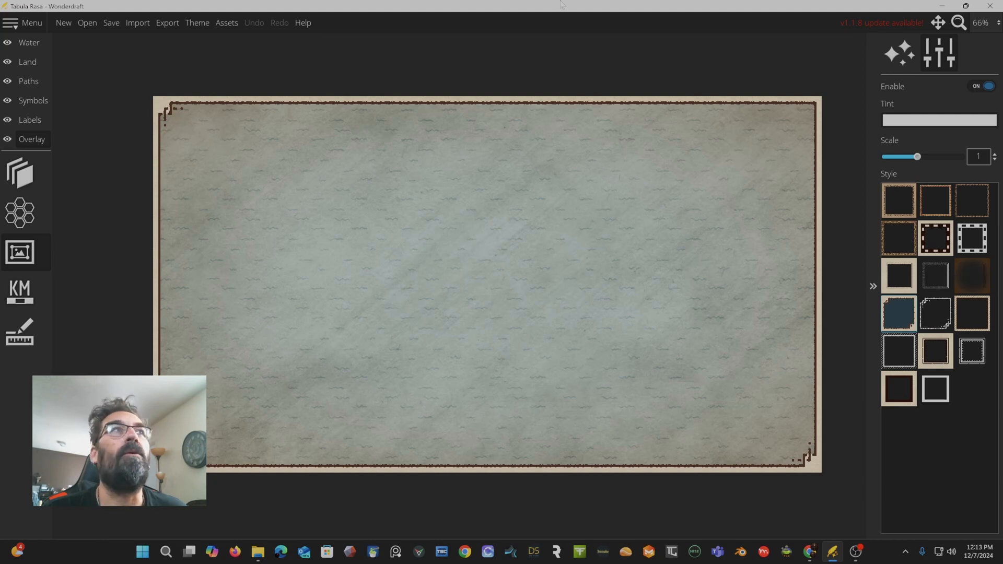
Step: Toggle the frame off and on again, and tint it brown with color 8b7164
left_click(988, 87)
left_click(988, 86)
left_click(935, 121)
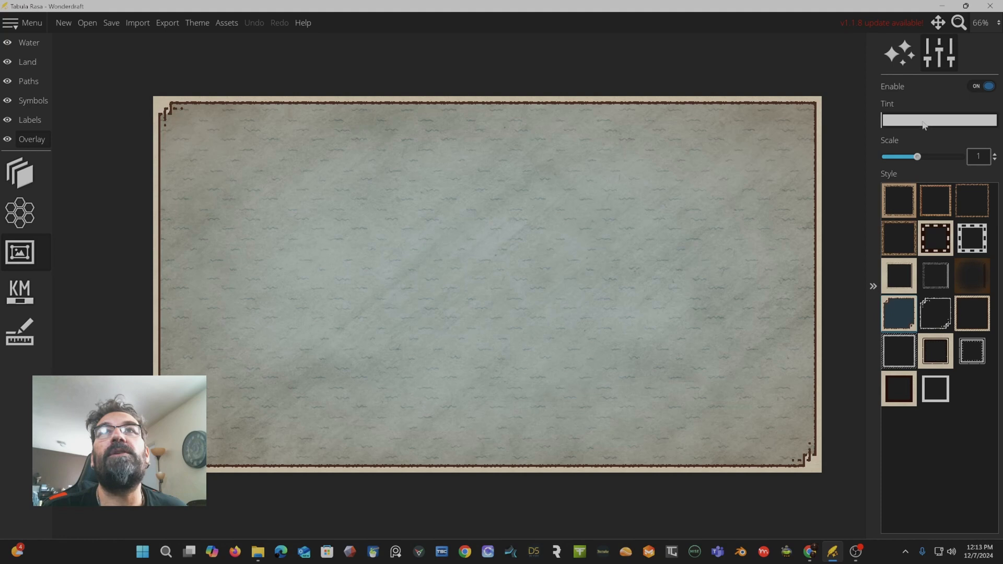
left_click_drag(798, 98, 764, 92)
left_click(875, 60)
left_click_drag(878, 56, 881, 40)
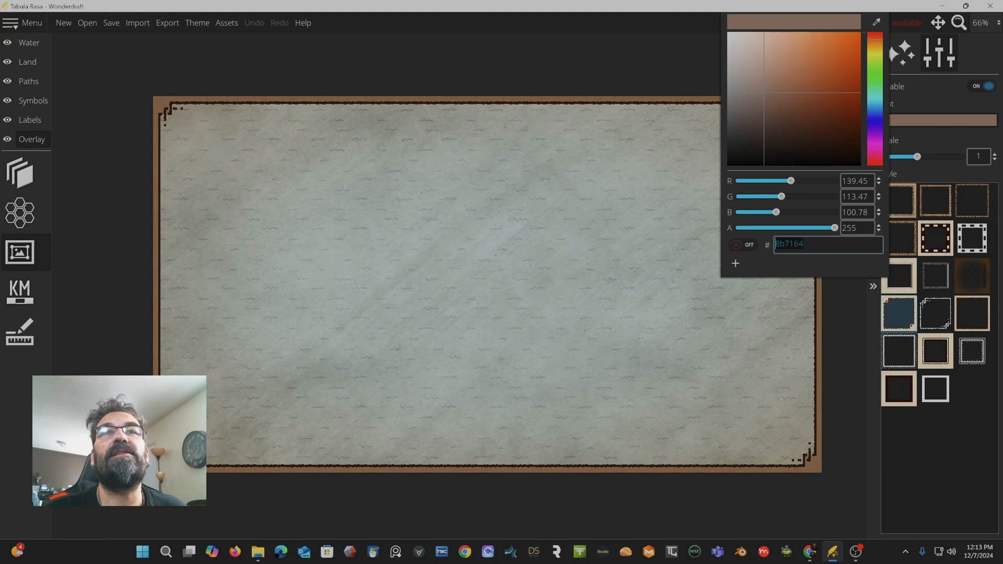
Step: Compare other frame styles with the brown tint and choose the double-line frame with burnt edges
left_click(935, 276)
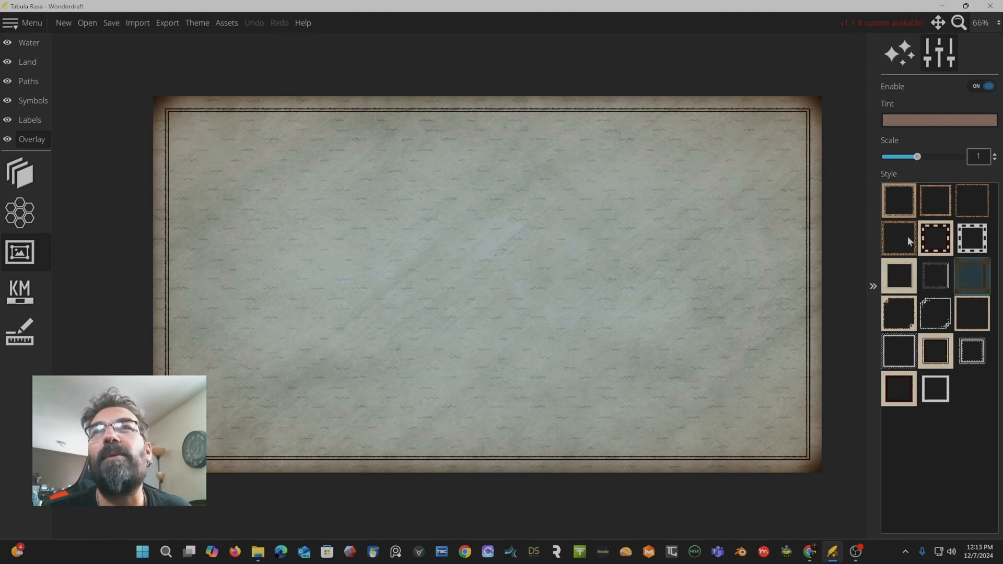
left_click(899, 283)
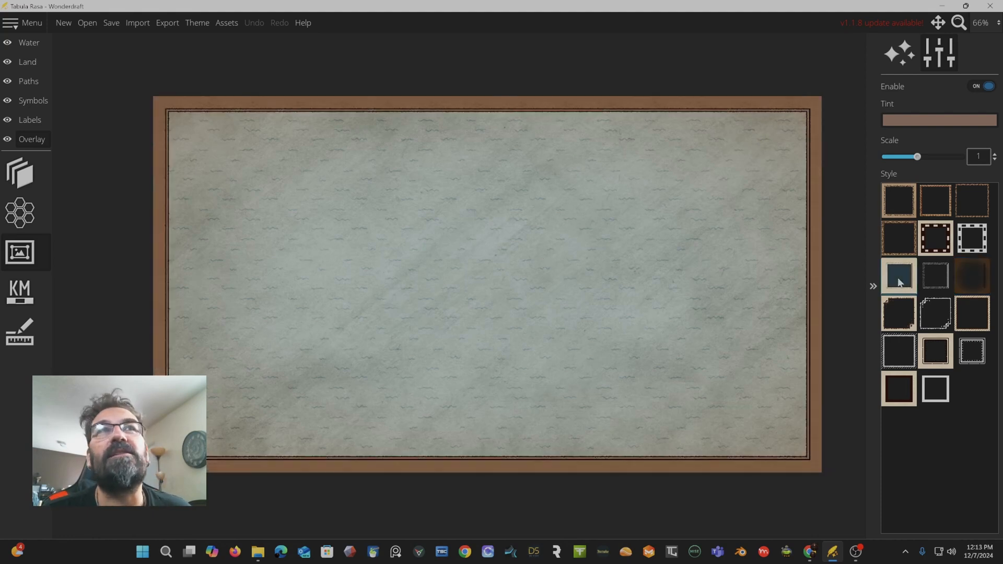
left_click(972, 282)
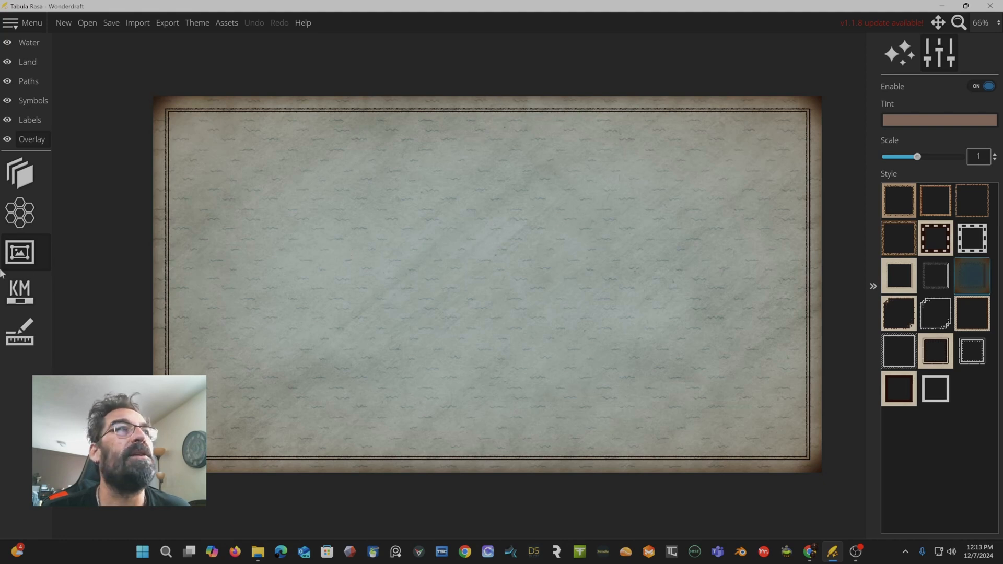
Step: Create a scale bar on the map with 5 segments, a segment distance of 100 and the unit label Miles
left_click(20, 299)
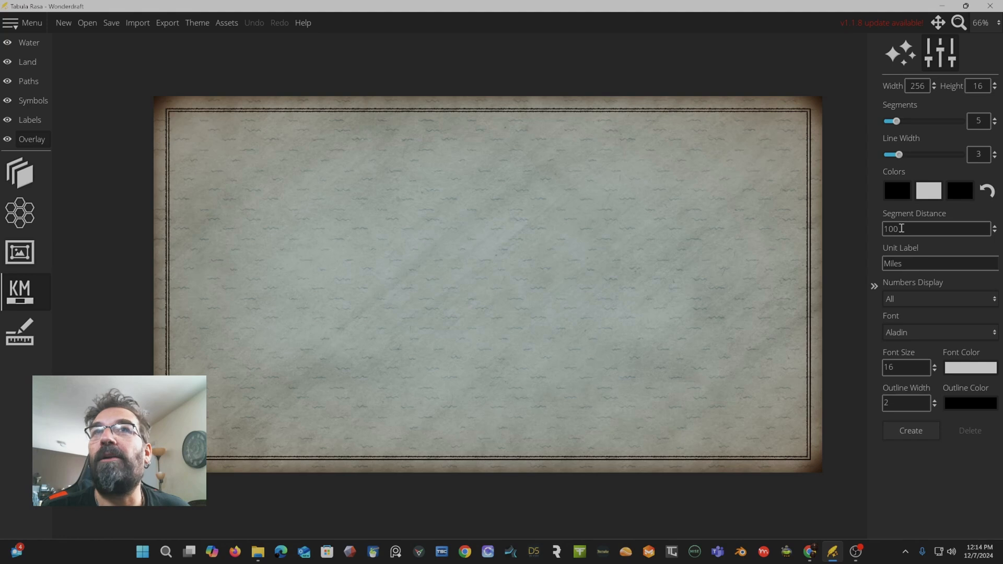
left_click(905, 230)
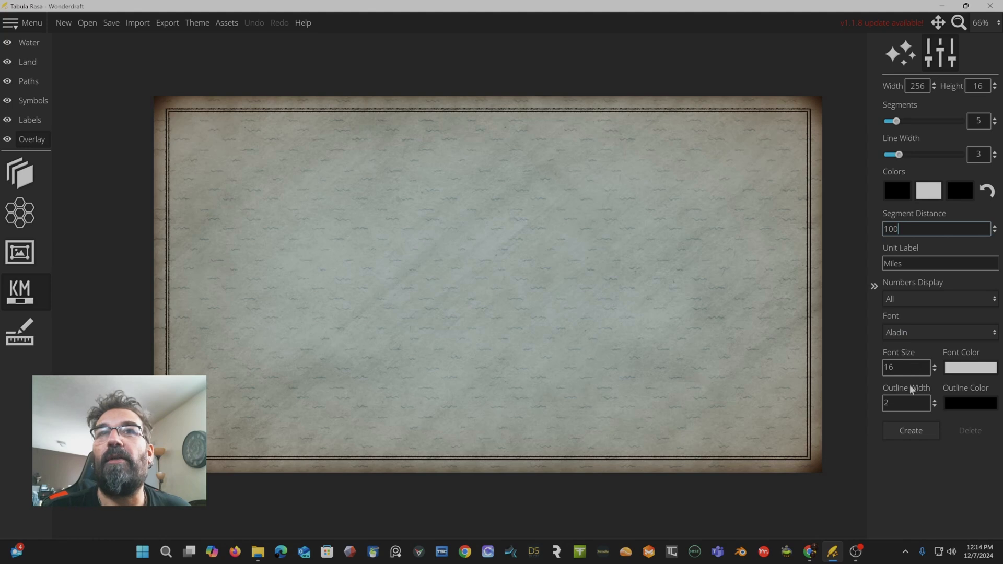
left_click(913, 432)
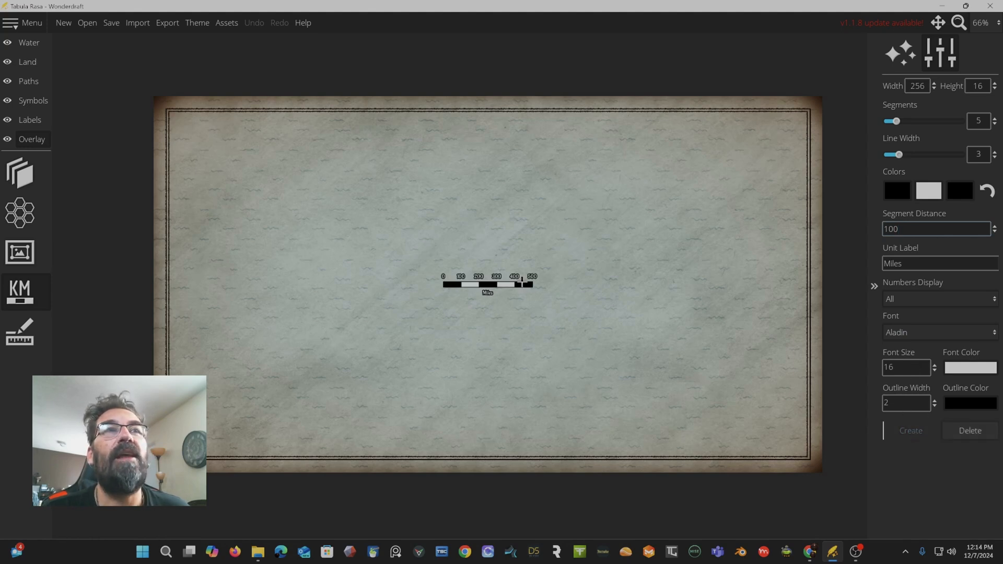
Step: Move the scale bar from the map's centre to its lower-left corner, just inside the frame
left_click_drag(521, 285, 258, 429)
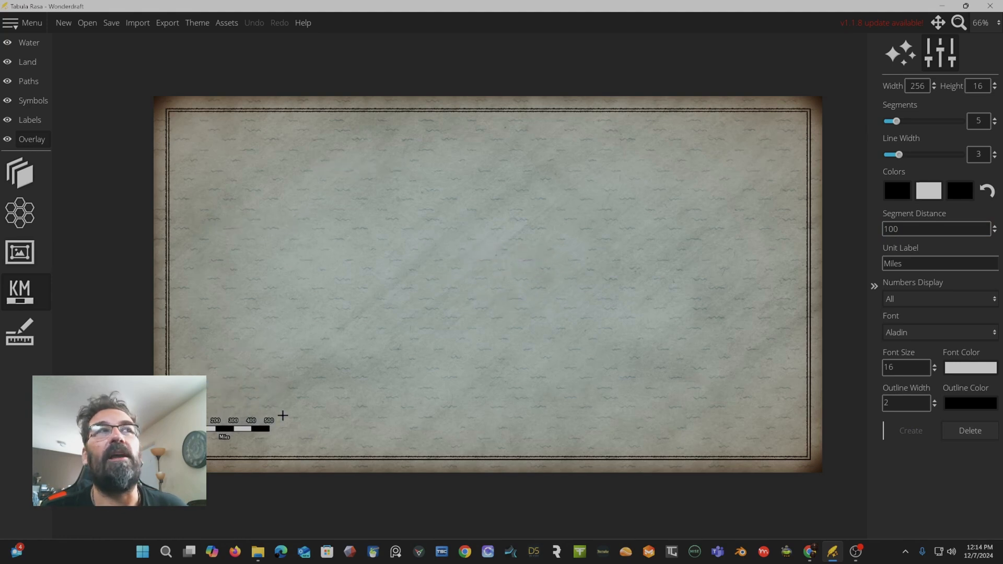
Step: Measure a two-segment path across the middle of the map and clear the measurement
left_click(30, 338)
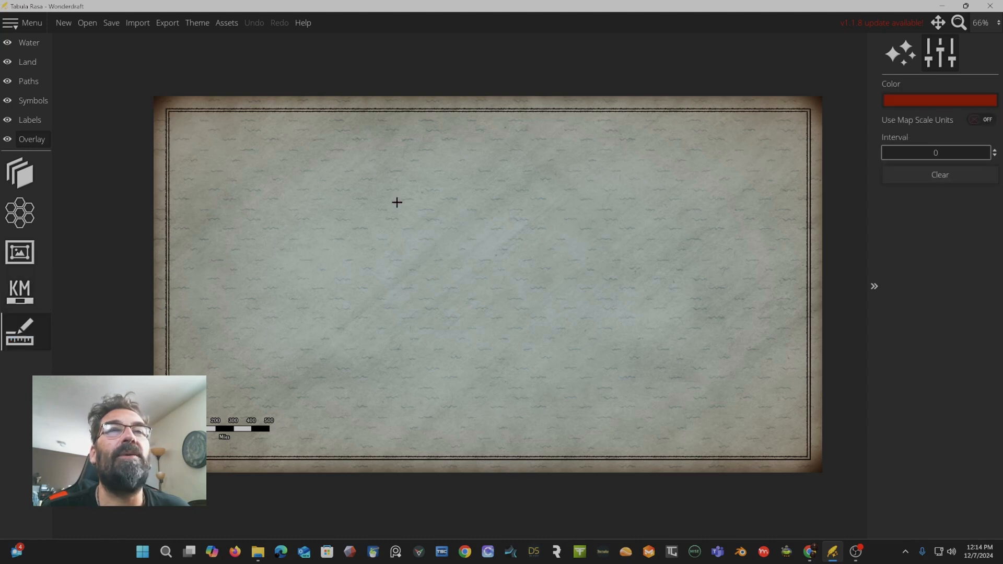
left_click_drag(292, 260, 562, 231)
left_click(562, 232)
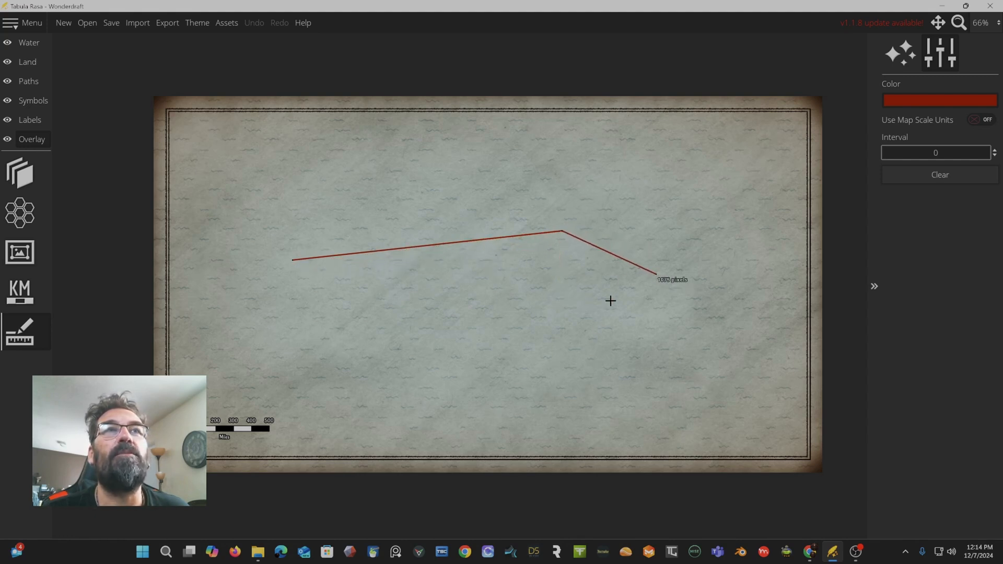
left_click(975, 173)
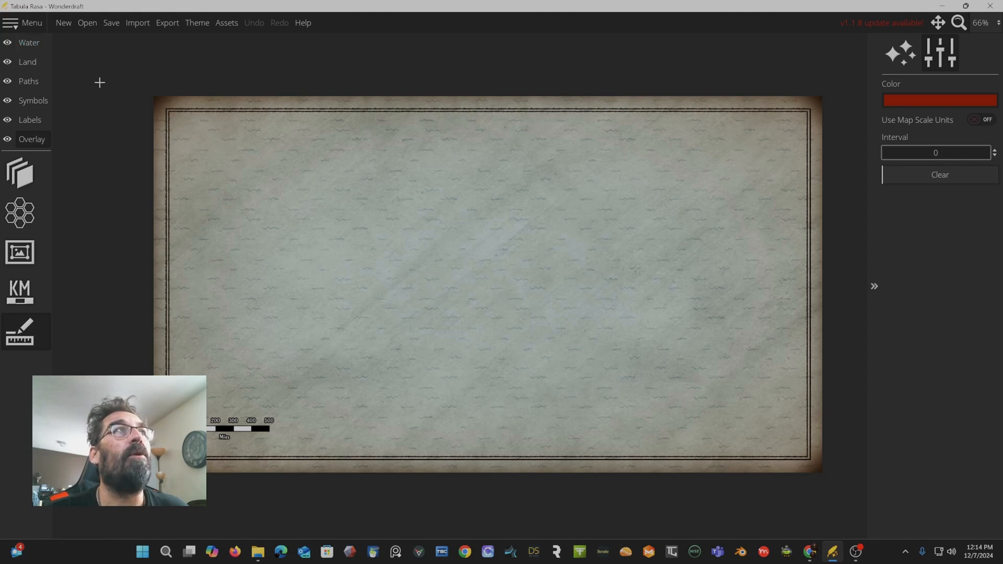
Step: Set the water hue to 0.08, saturation to 0.03, value to -0.06 and stain amount to 0.58
left_click(23, 42)
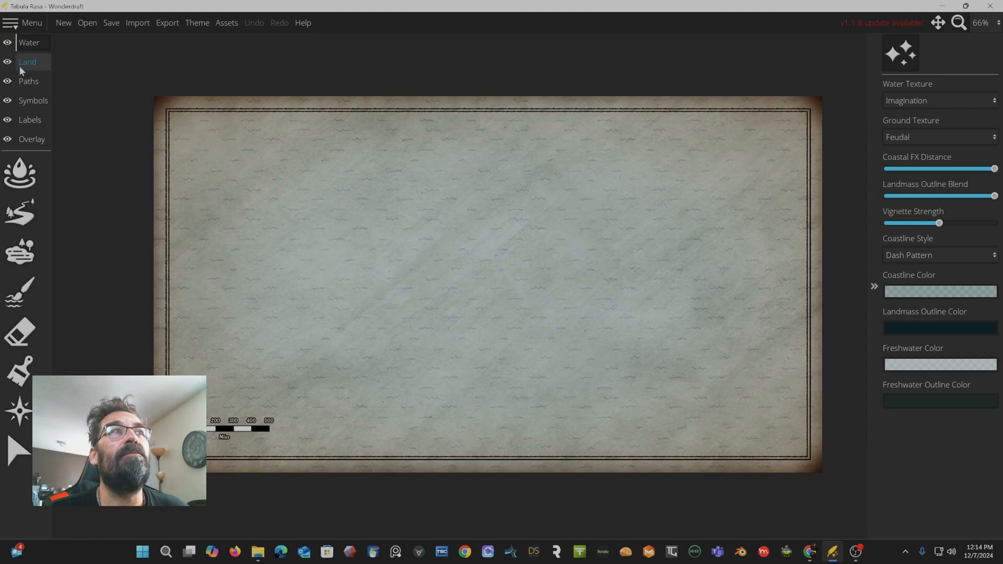
left_click(23, 183)
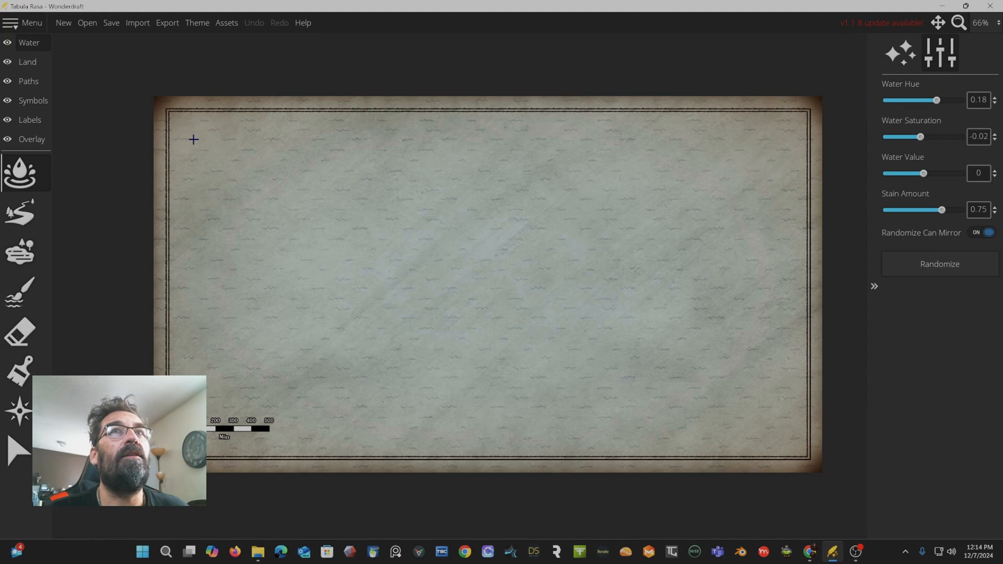
left_click_drag(937, 101, 928, 141)
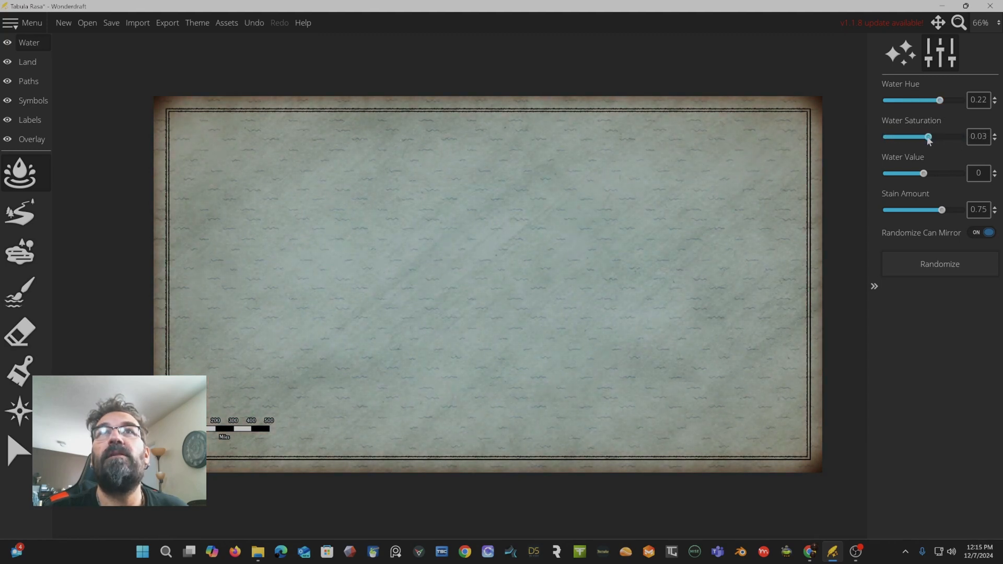
mouse_move(938, 103)
left_mouse_down()
mouse_move(952, 104)
mouse_move(931, 104)
left_mouse_up()
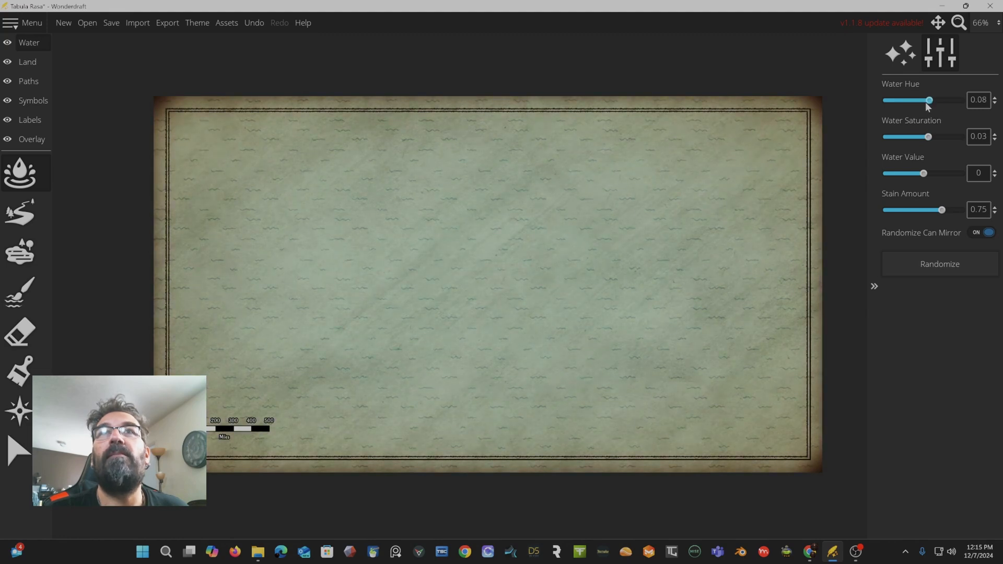
mouse_move(933, 214)
left_mouse_down()
mouse_move(885, 212)
mouse_move(966, 215)
mouse_move(931, 215)
left_mouse_up()
mouse_move(924, 179)
left_mouse_down()
mouse_move(938, 176)
mouse_move(885, 175)
mouse_move(926, 182)
mouse_move(919, 187)
left_mouse_up()
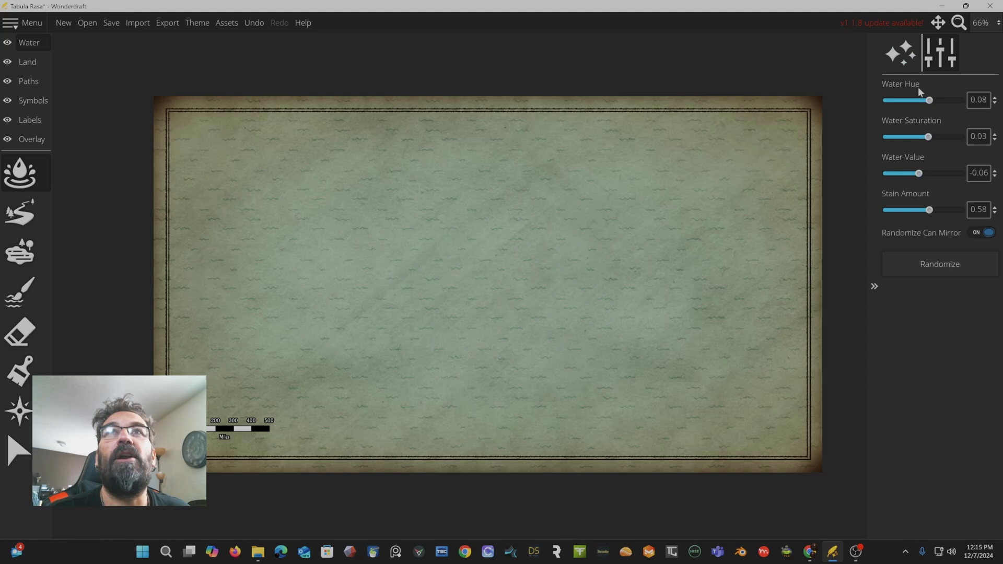
Step: Increase the map's vignette strength to darken its edges, and return to the water color settings
left_click(912, 60)
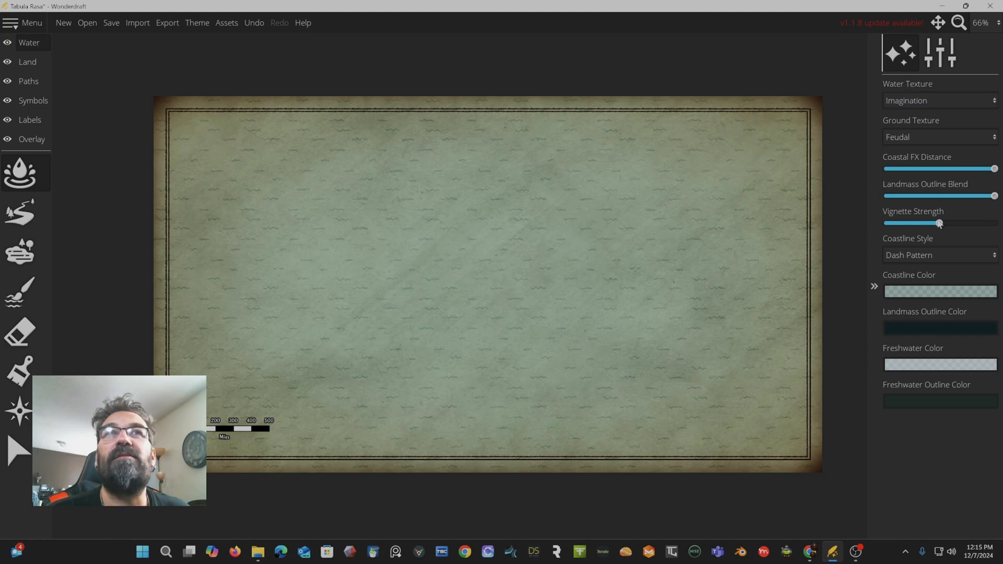
mouse_move(948, 229)
left_mouse_down()
mouse_move(990, 228)
mouse_move(909, 228)
mouse_move(964, 230)
left_mouse_up()
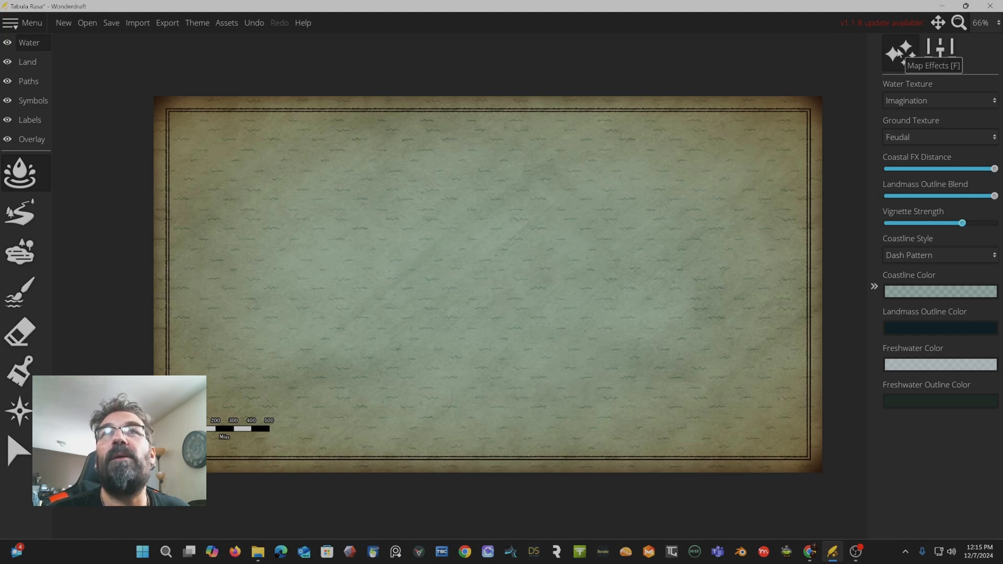
left_click(938, 60)
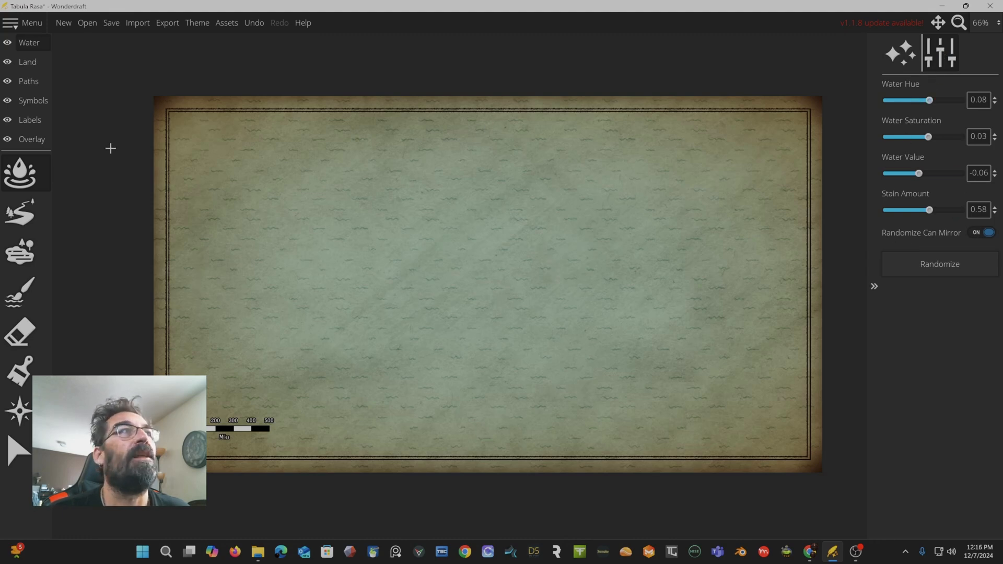
Step: Draw several rivers across the map, trying widths of 4, 12 and 5
left_click(17, 215)
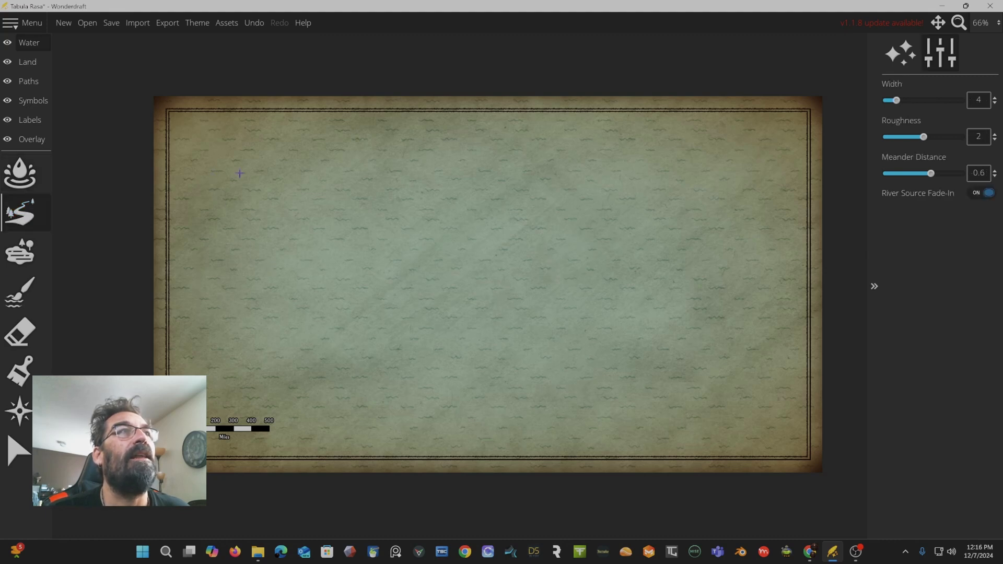
mouse_move(231, 155)
left_mouse_down()
mouse_move(246, 214)
mouse_move(322, 248)
mouse_move(352, 247)
mouse_move(274, 266)
mouse_move(236, 262)
mouse_move(262, 277)
mouse_move(329, 251)
mouse_move(392, 250)
mouse_move(415, 332)
mouse_move(486, 340)
left_mouse_up()
mouse_move(241, 197)
left_mouse_down()
mouse_move(277, 265)
mouse_move(346, 267)
mouse_move(471, 333)
left_mouse_up()
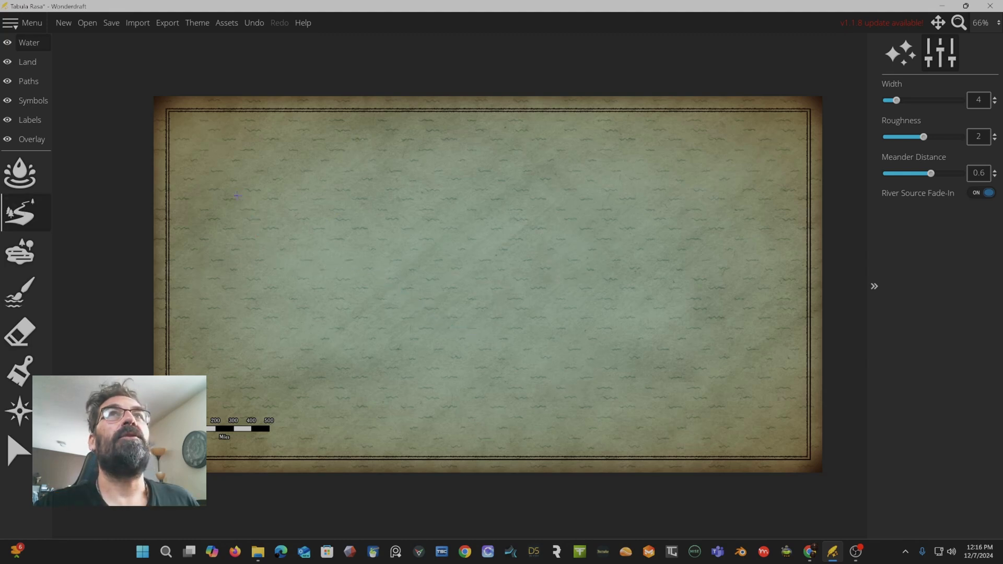
left_click_drag(897, 102, 940, 107)
mouse_move(410, 221)
left_mouse_down()
mouse_move(568, 357)
mouse_move(646, 261)
mouse_move(649, 239)
left_mouse_up()
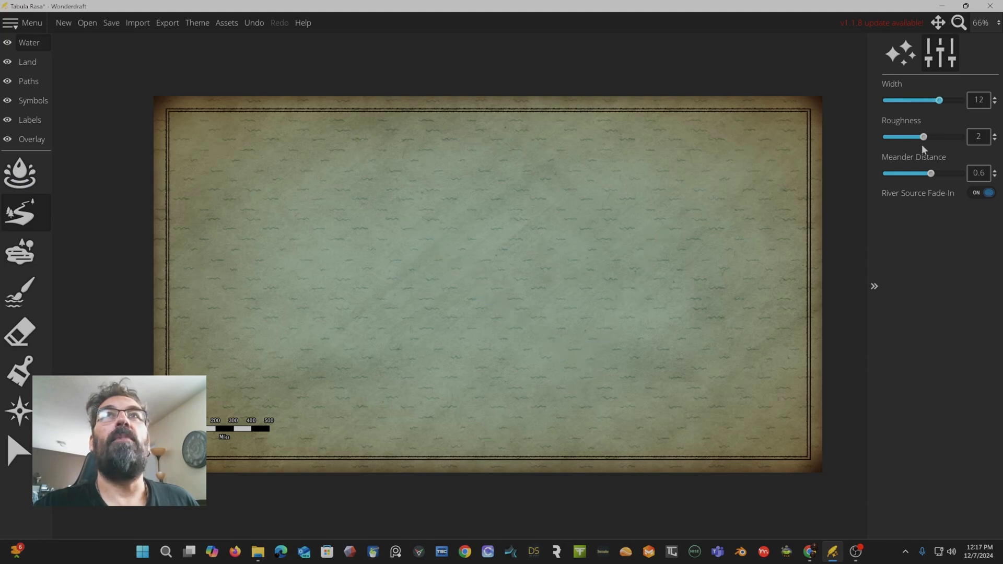
left_click_drag(938, 111, 900, 116)
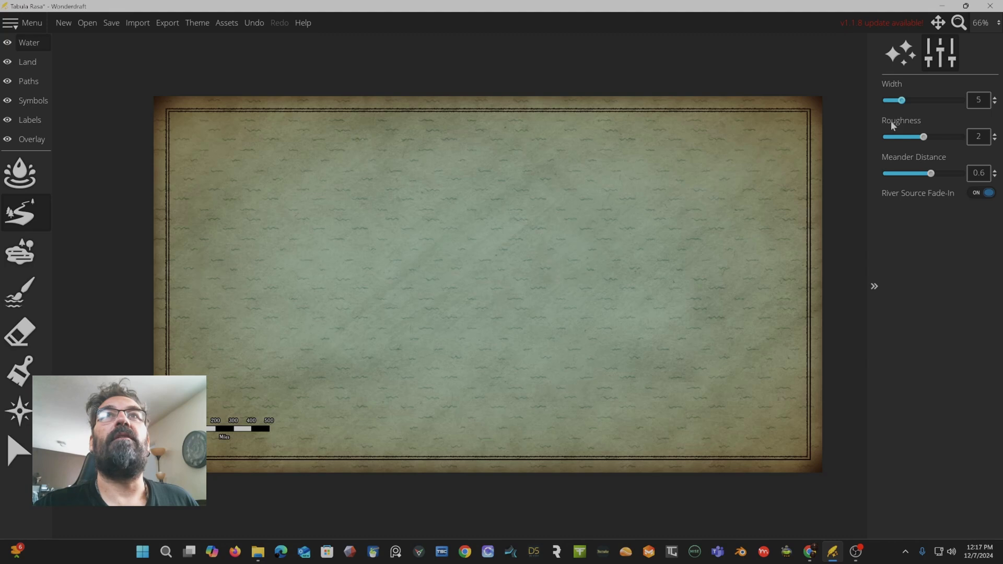
mouse_move(699, 190)
left_mouse_down()
mouse_move(713, 300)
mouse_move(705, 313)
mouse_move(764, 270)
mouse_move(744, 239)
mouse_move(836, 163)
left_mouse_up()
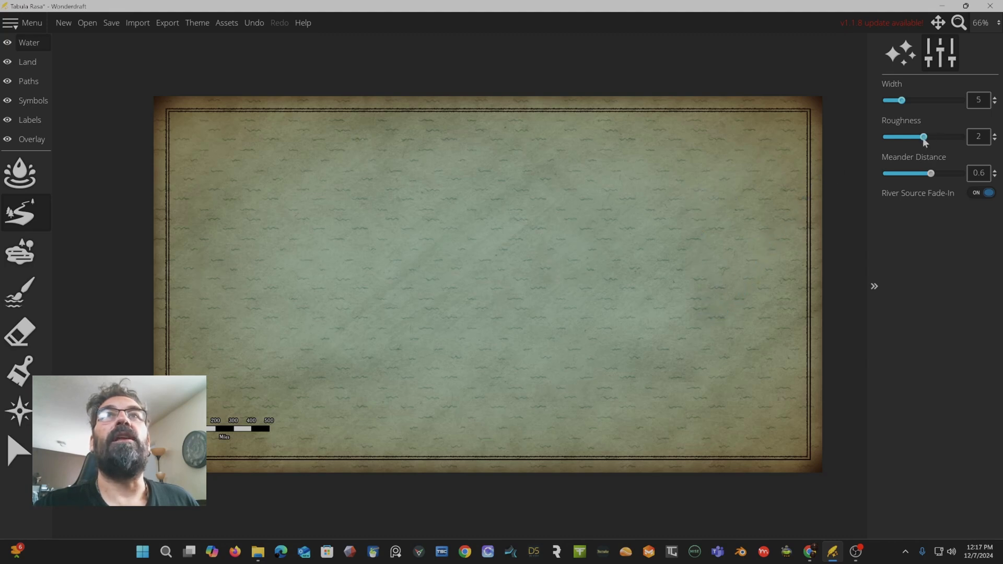
Step: Draw more rivers through the right half of the map with different roughness values, such as 1, ending on roughness 2
left_click_drag(921, 140, 968, 137)
mouse_move(634, 164)
left_mouse_down()
mouse_move(575, 340)
mouse_move(531, 385)
left_mouse_up()
left_click_drag(930, 136, 876, 149)
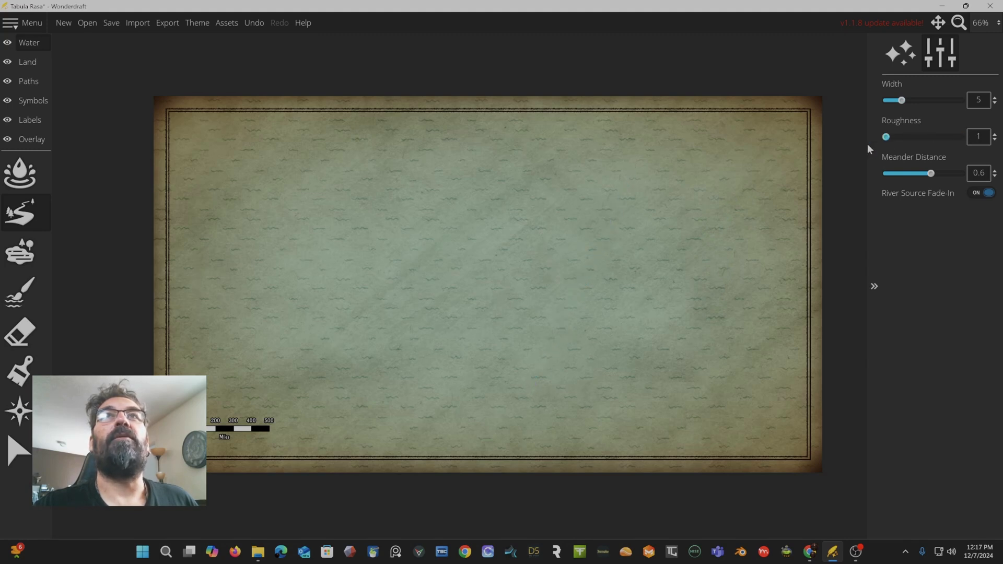
mouse_move(614, 183)
left_mouse_down()
mouse_move(658, 268)
mouse_move(666, 320)
left_mouse_up()
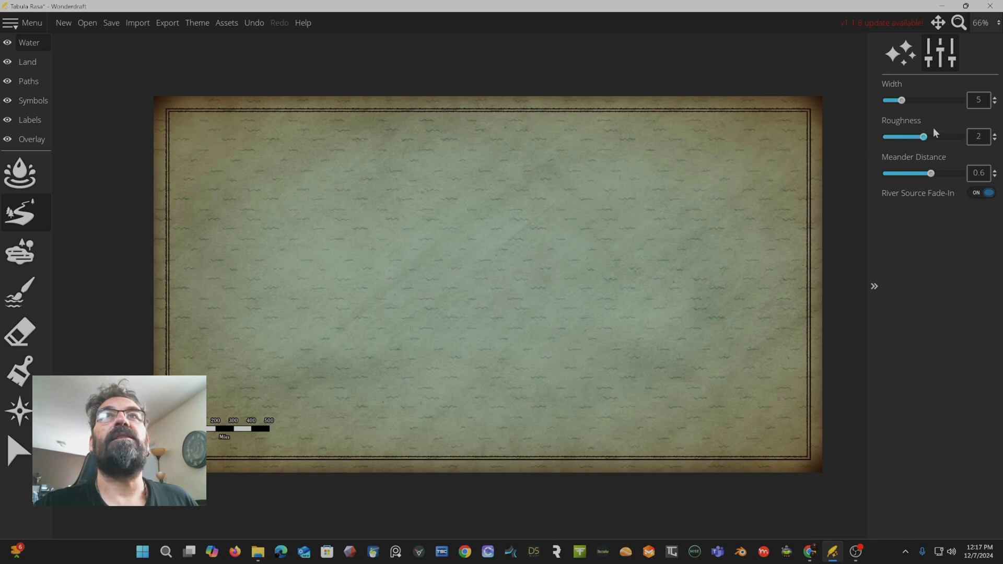
left_click_drag(961, 137, 923, 153)
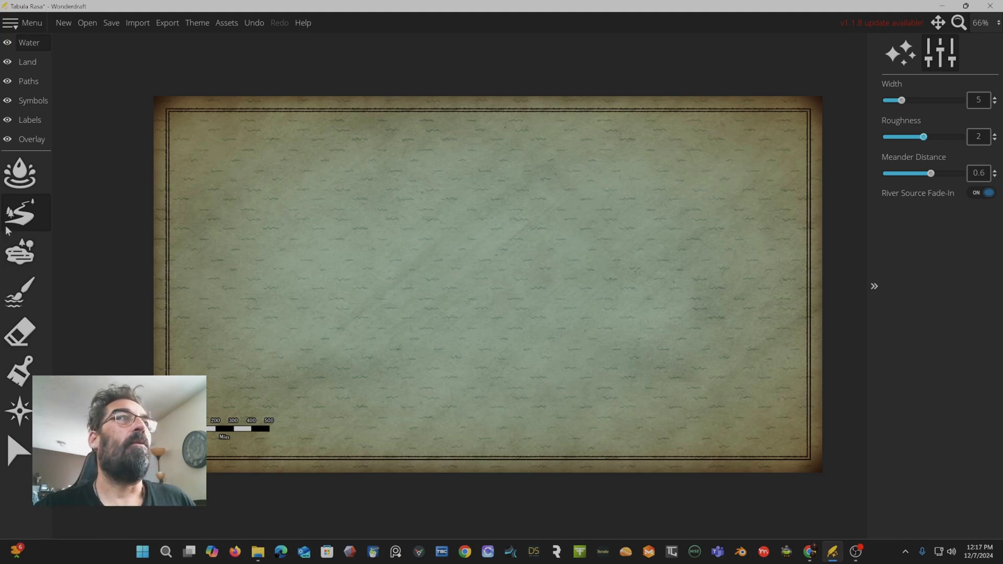
Step: Set the lake tool's brush size to 343
left_click(18, 261)
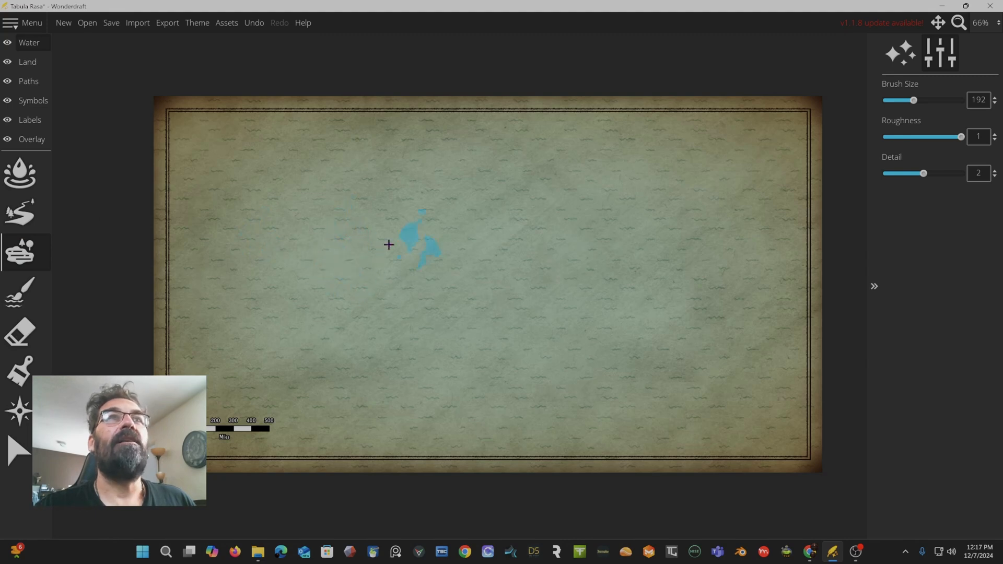
left_click_drag(917, 101, 936, 101)
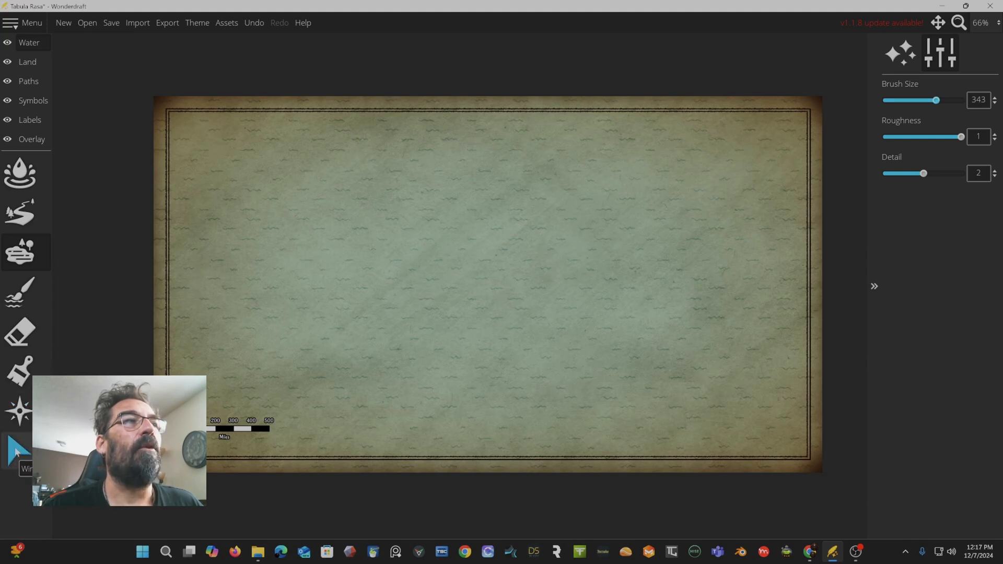
Step: Try a 16-direction set of compass lines on the water with line width 3 and undo it
left_click(20, 411)
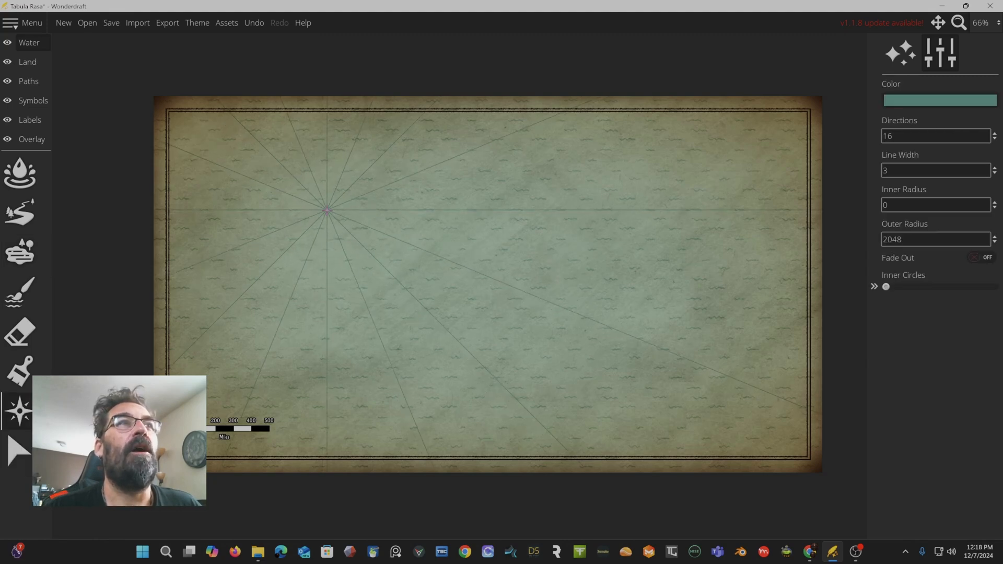
key("ctrl+z")
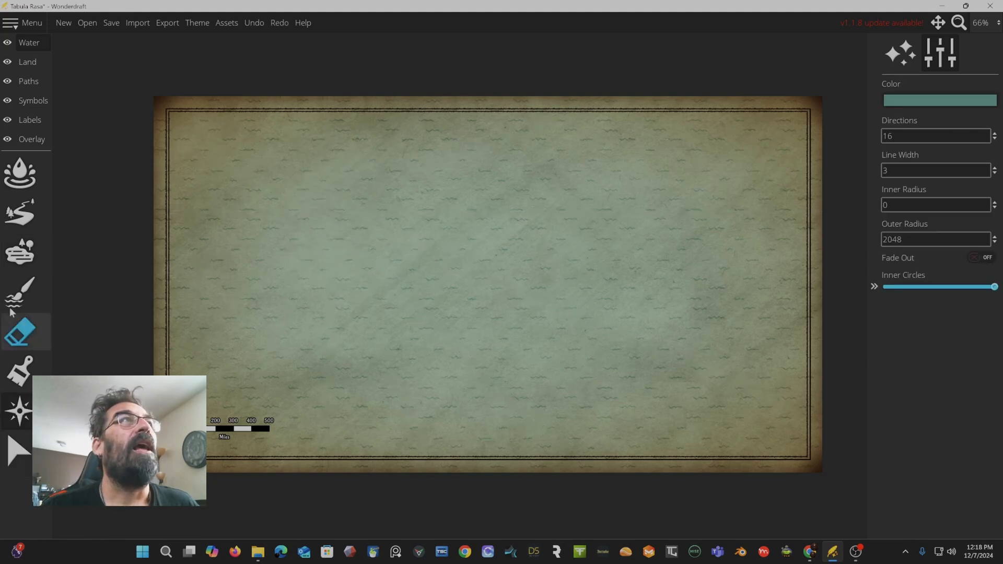
Step: Open the Landmass Wizard for the land layer and review its patterns, keeping Uniform
left_click(29, 61)
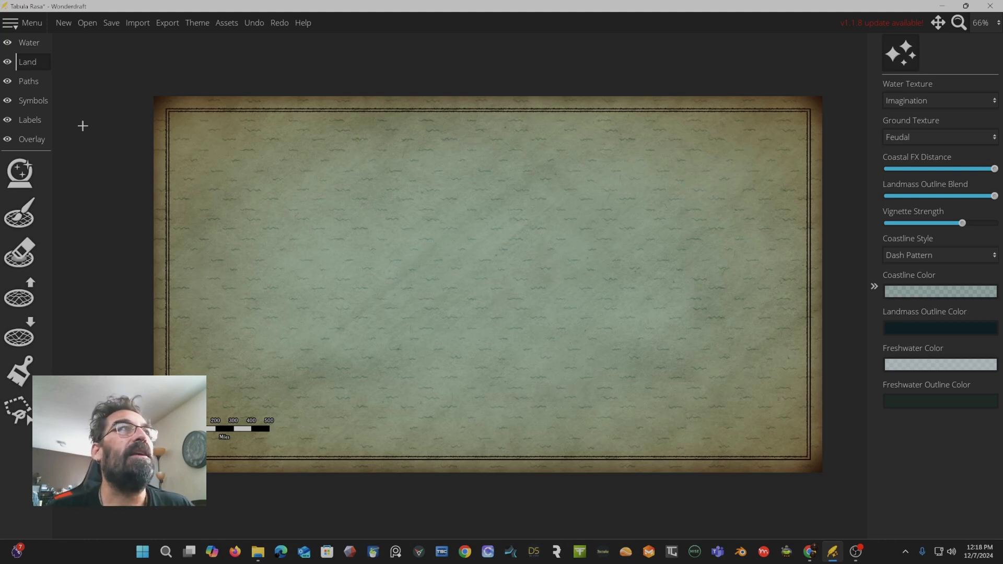
left_click(20, 184)
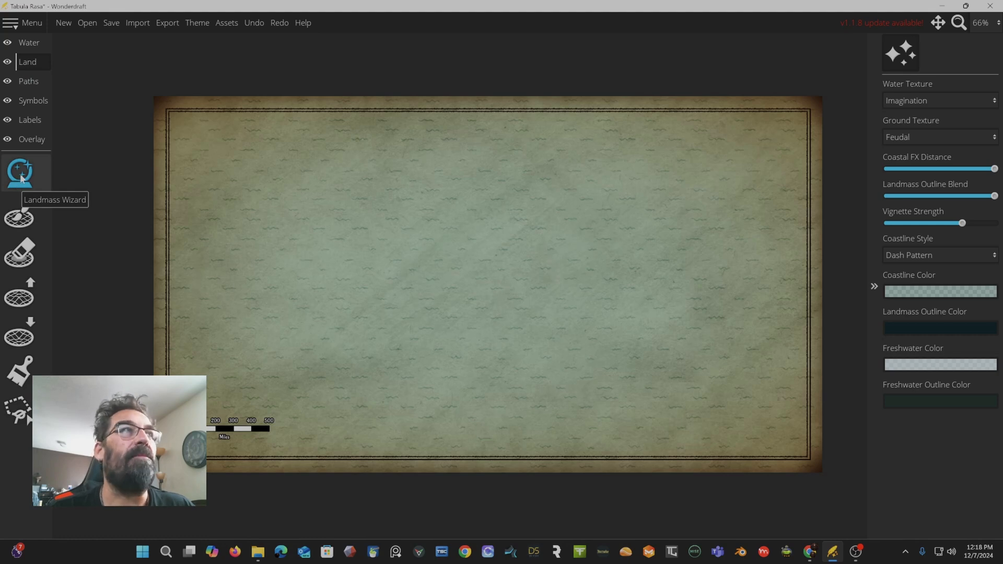
left_click(21, 178)
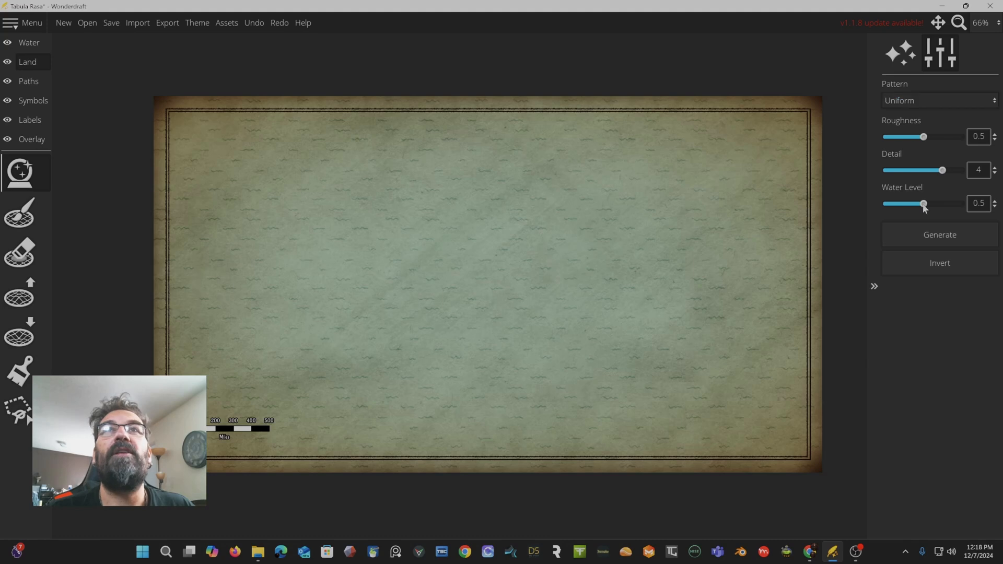
left_click(909, 101)
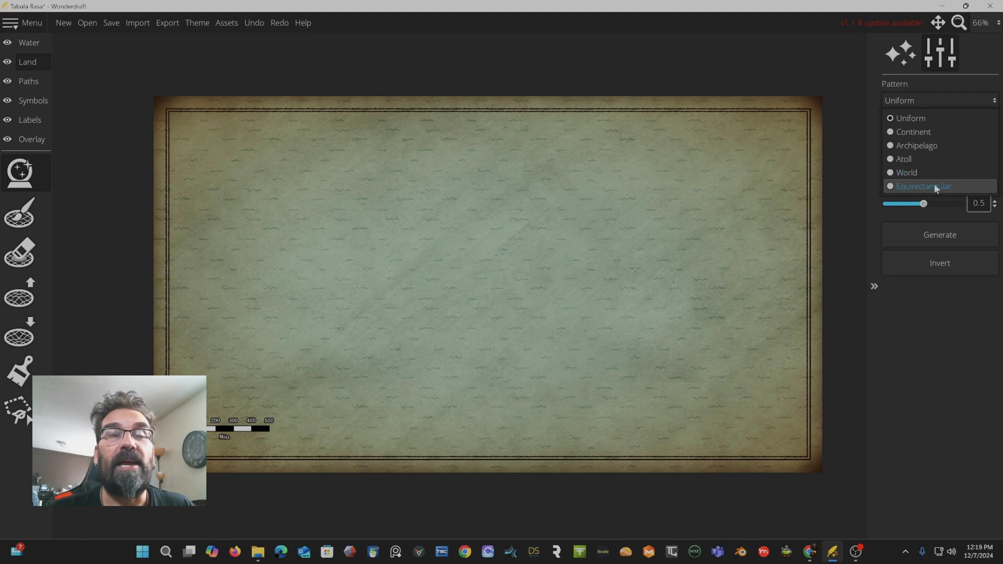
left_click(939, 302)
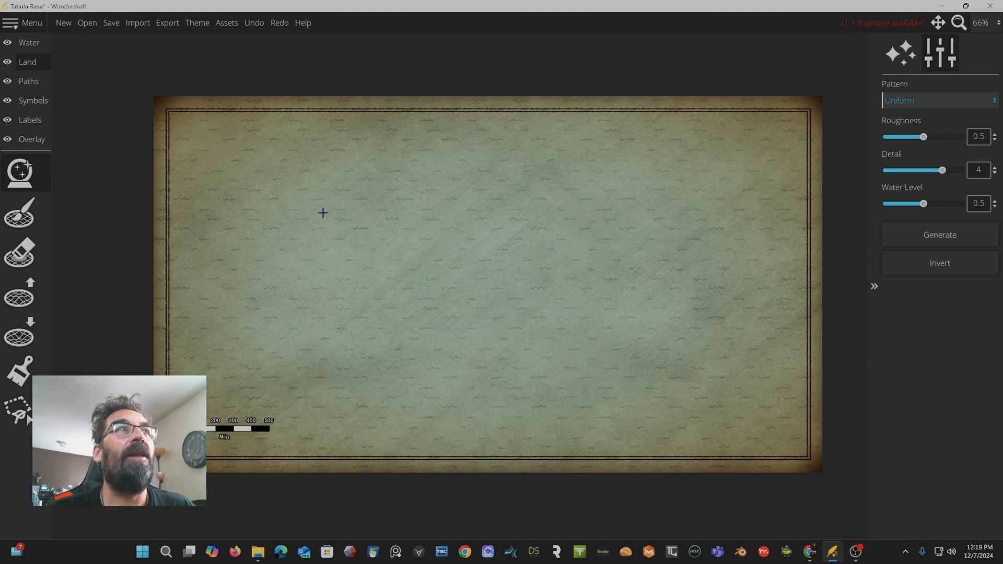
Step: Generate a Uniform landmass, invert it, generate another one and undo the generated land
left_click(931, 235)
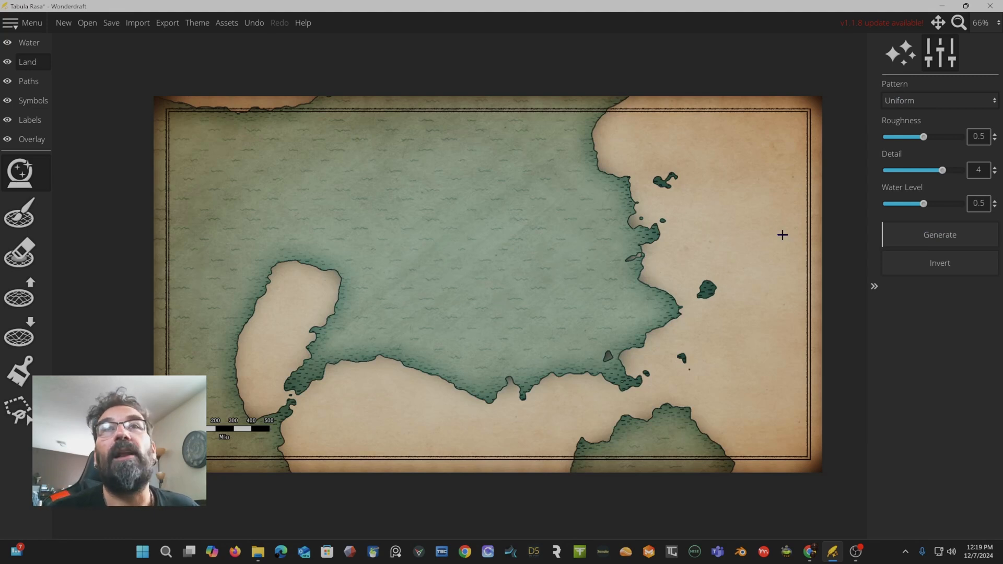
left_click(933, 263)
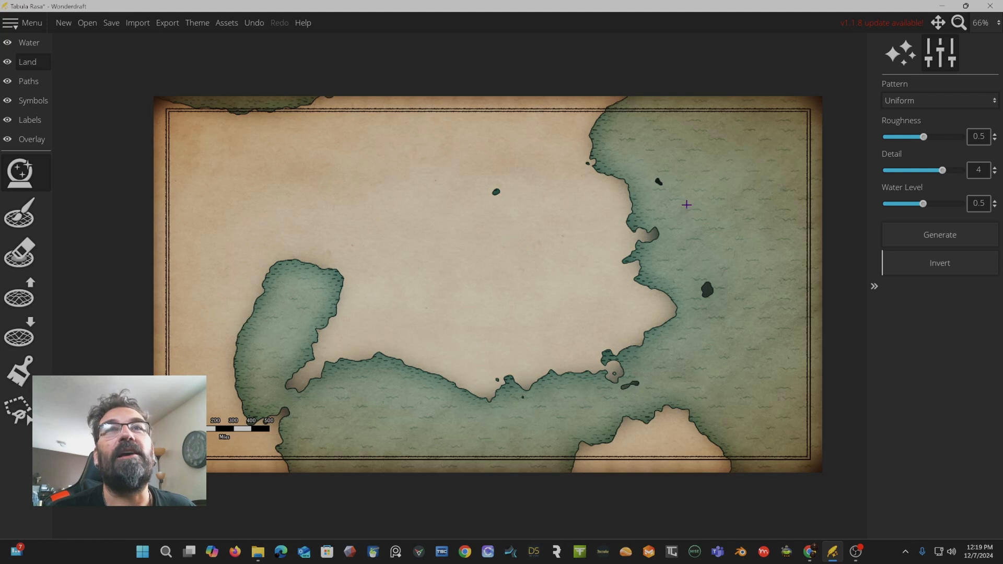
left_click(911, 234)
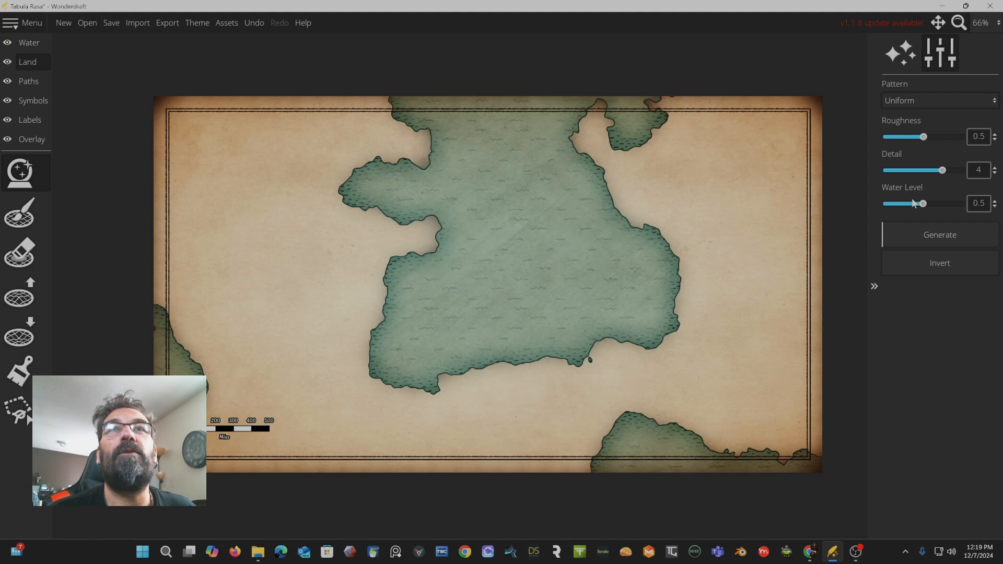
key("ctrl+z")
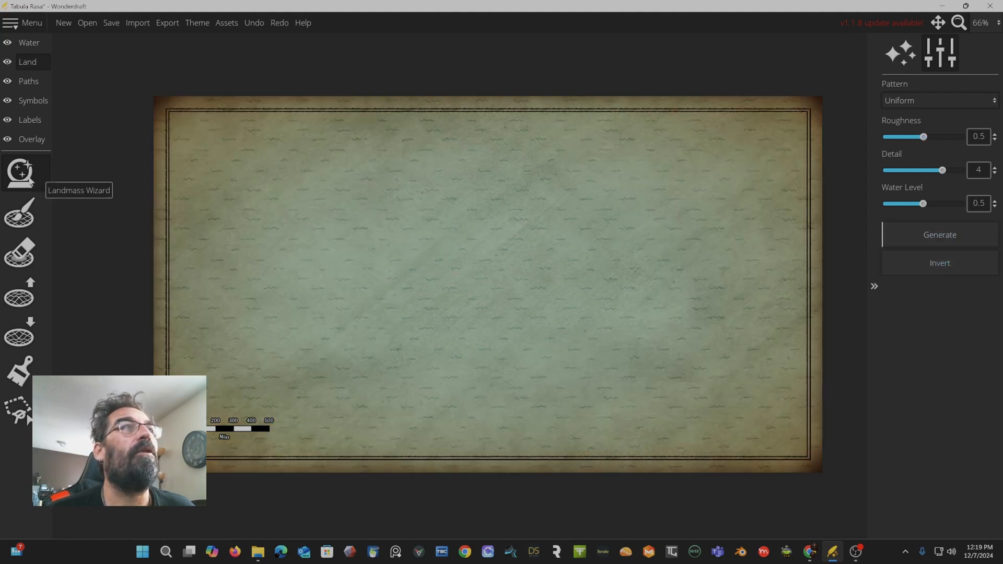
Step: Paint a small elongated island near the centre of the map with the landmass brush at size 64
left_click(27, 215)
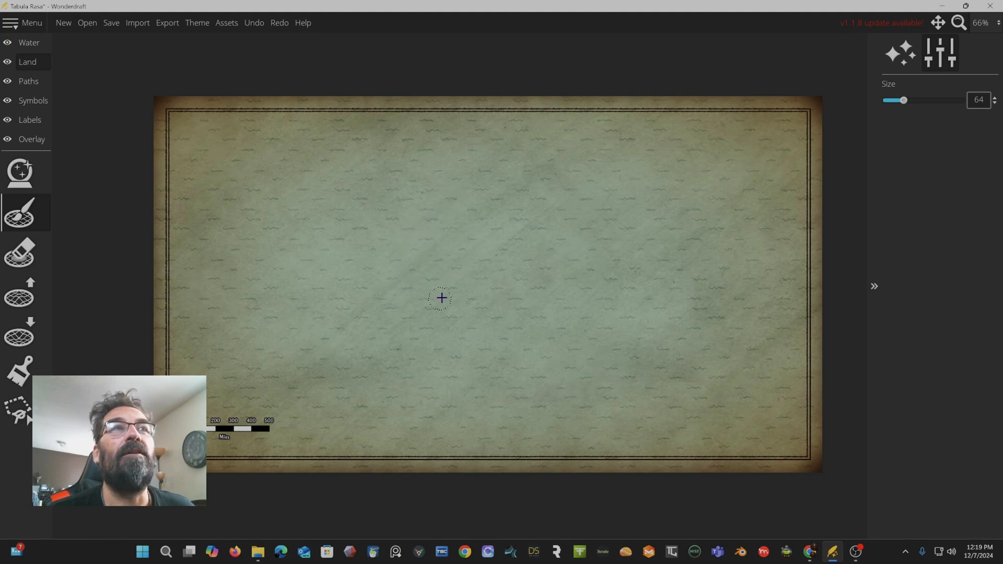
mouse_move(447, 249)
left_mouse_down()
mouse_move(411, 313)
mouse_move(437, 314)
mouse_move(498, 250)
mouse_move(480, 230)
mouse_move(430, 284)
mouse_move(428, 299)
mouse_move(487, 245)
mouse_move(424, 260)
mouse_move(448, 271)
left_mouse_up()
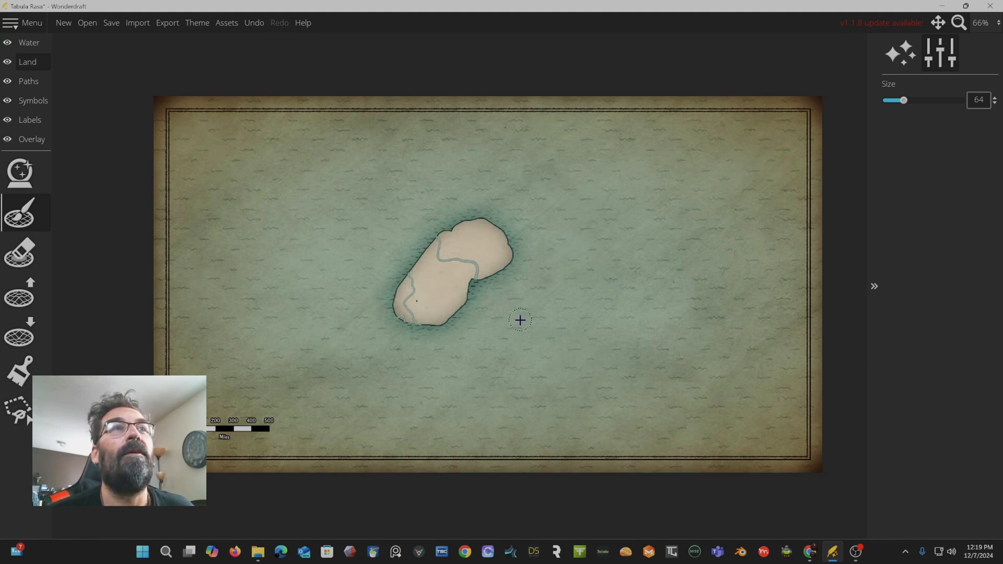
Step: Enlarge the island with the landmass brush, refine its coast at size 12, and erase a lake inside it at size 64
mouse_move(481, 277)
left_mouse_down()
mouse_move(472, 329)
mouse_move(463, 295)
mouse_move(442, 333)
mouse_move(391, 318)
mouse_move(388, 299)
mouse_move(408, 284)
mouse_move(428, 228)
mouse_move(436, 243)
mouse_move(458, 232)
mouse_move(506, 270)
mouse_move(501, 295)
mouse_move(483, 298)
mouse_move(494, 276)
left_mouse_up()
left_click_drag(905, 100, 900, 104)
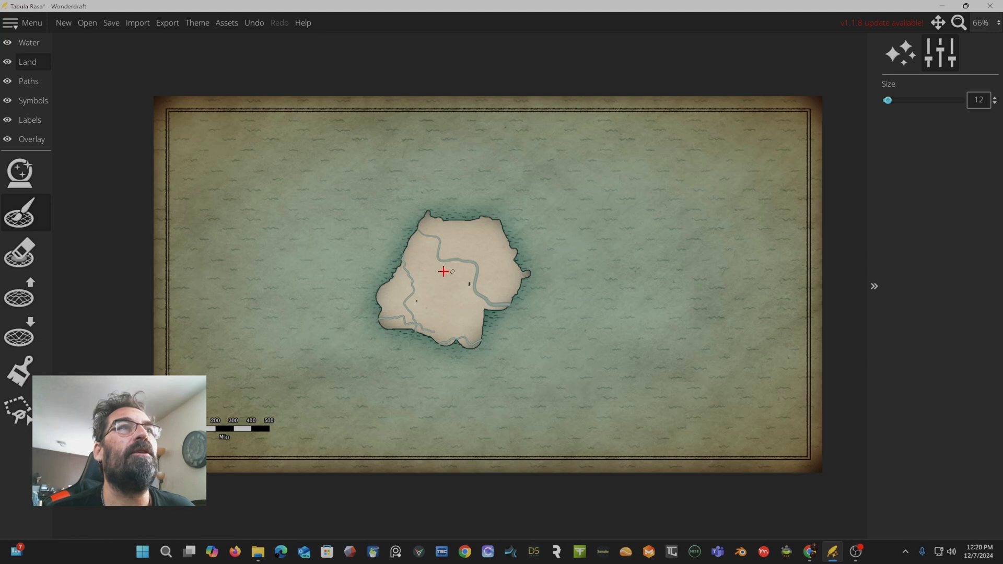
left_click(19, 252)
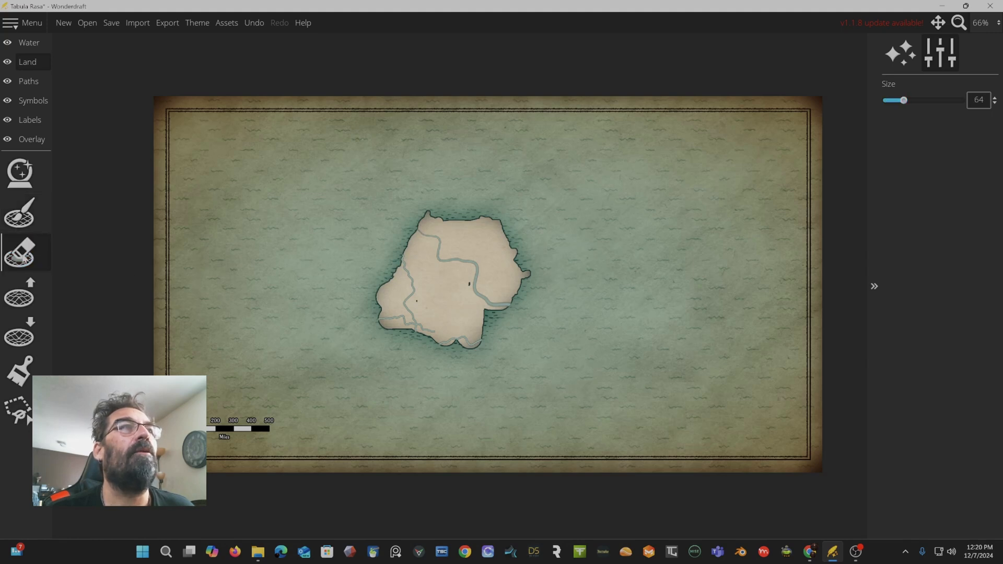
mouse_move(488, 280)
left_mouse_down()
mouse_move(455, 262)
mouse_move(471, 274)
mouse_move(475, 266)
left_mouse_up()
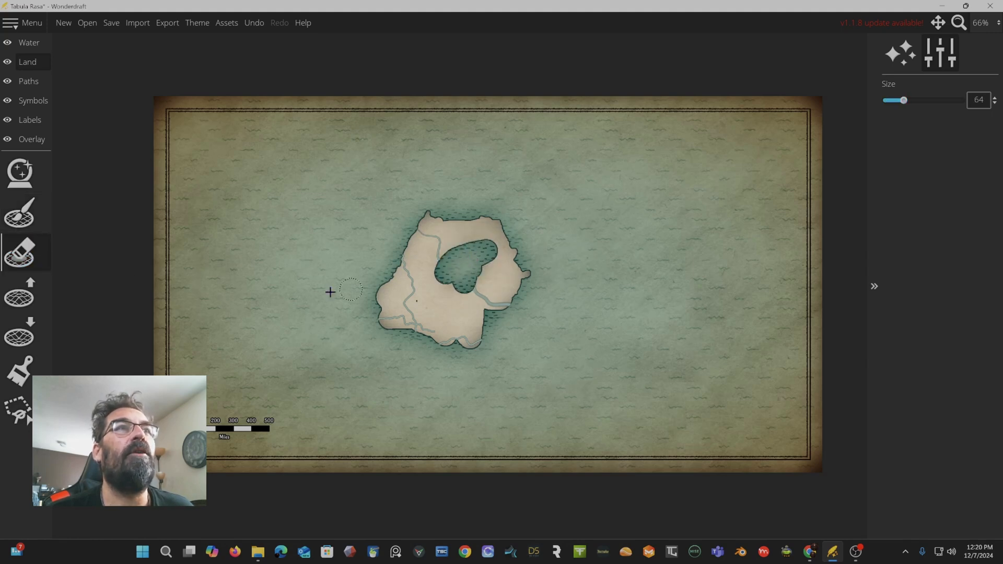
Step: Raise land at brush size 64 and roughness 1 to add a northwest peninsula, shrink the lake and roughen the island's coasts
left_click(17, 298)
mouse_move(402, 247)
left_mouse_down()
mouse_move(376, 237)
mouse_move(374, 225)
mouse_move(386, 245)
mouse_move(399, 241)
mouse_move(387, 225)
mouse_move(402, 231)
mouse_move(386, 229)
mouse_move(404, 240)
left_mouse_up()
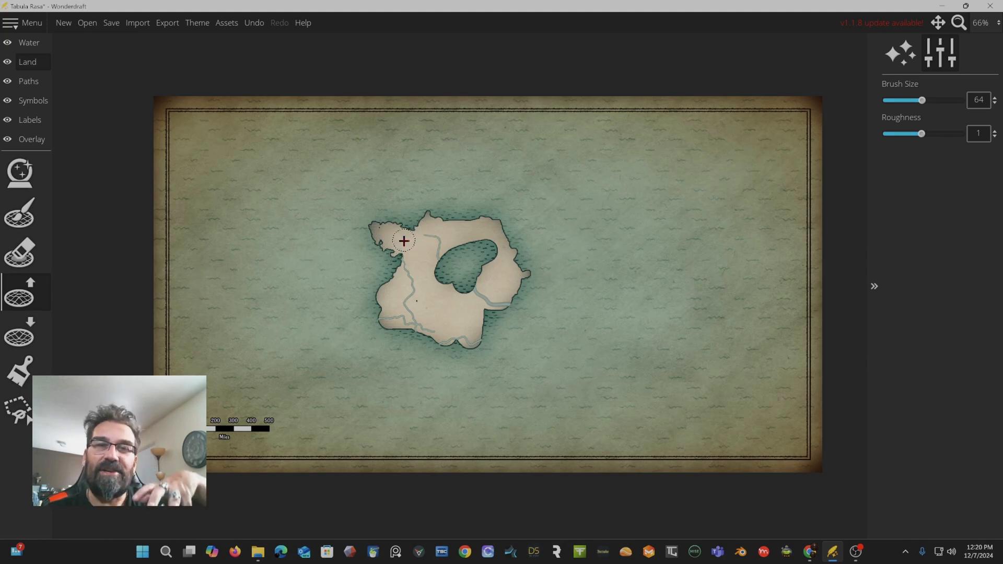
mouse_move(450, 247)
left_mouse_down()
mouse_move(473, 235)
mouse_move(483, 236)
mouse_move(467, 243)
mouse_move(497, 245)
mouse_move(470, 291)
mouse_move(450, 285)
mouse_move(466, 299)
mouse_move(440, 281)
mouse_move(448, 251)
mouse_move(438, 277)
mouse_move(439, 245)
left_mouse_up()
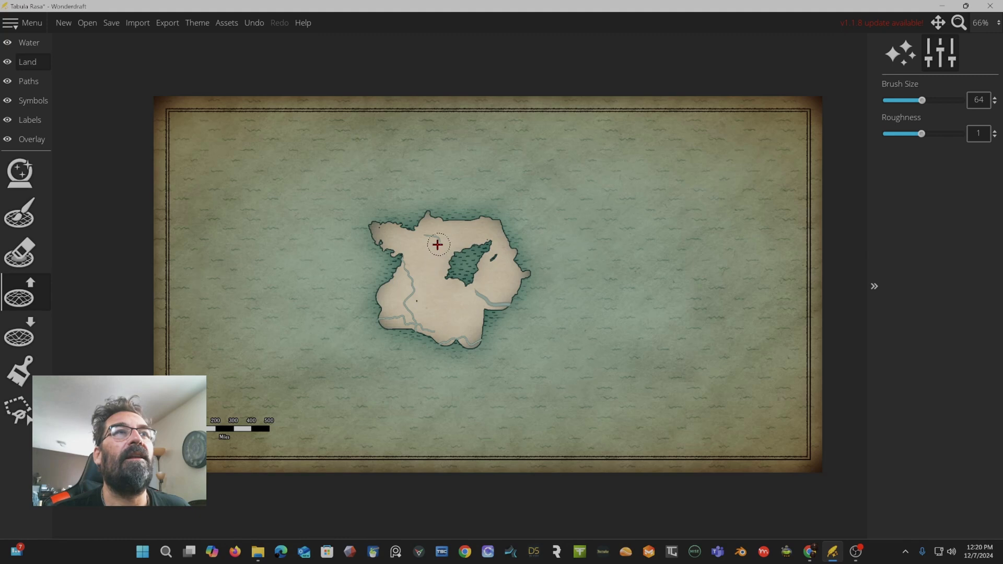
mouse_move(420, 284)
left_mouse_down()
mouse_move(411, 310)
mouse_move(407, 300)
mouse_move(381, 320)
mouse_move(403, 317)
mouse_move(410, 327)
mouse_move(414, 318)
mouse_move(453, 341)
mouse_move(441, 341)
mouse_move(480, 343)
mouse_move(487, 320)
mouse_move(477, 296)
mouse_move(487, 287)
mouse_move(494, 308)
mouse_move(480, 295)
mouse_move(512, 302)
mouse_move(487, 295)
left_mouse_up()
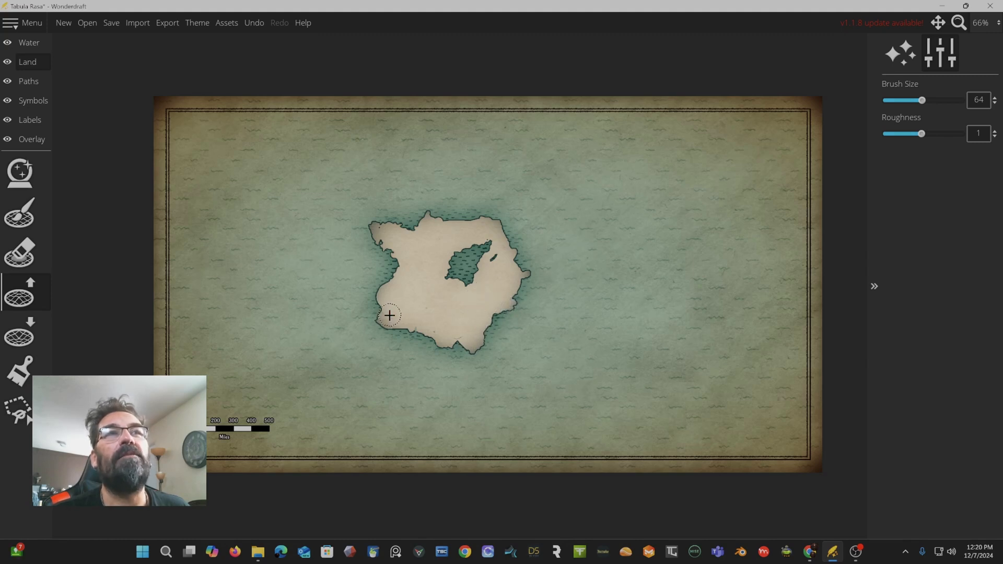
mouse_move(492, 235)
left_mouse_down()
mouse_move(508, 226)
mouse_move(511, 243)
mouse_move(459, 220)
mouse_move(473, 223)
left_mouse_up()
mouse_move(383, 291)
left_mouse_down()
mouse_move(373, 297)
mouse_move(396, 323)
mouse_move(445, 342)
left_mouse_up()
scroll(479, 255, "up", 3)
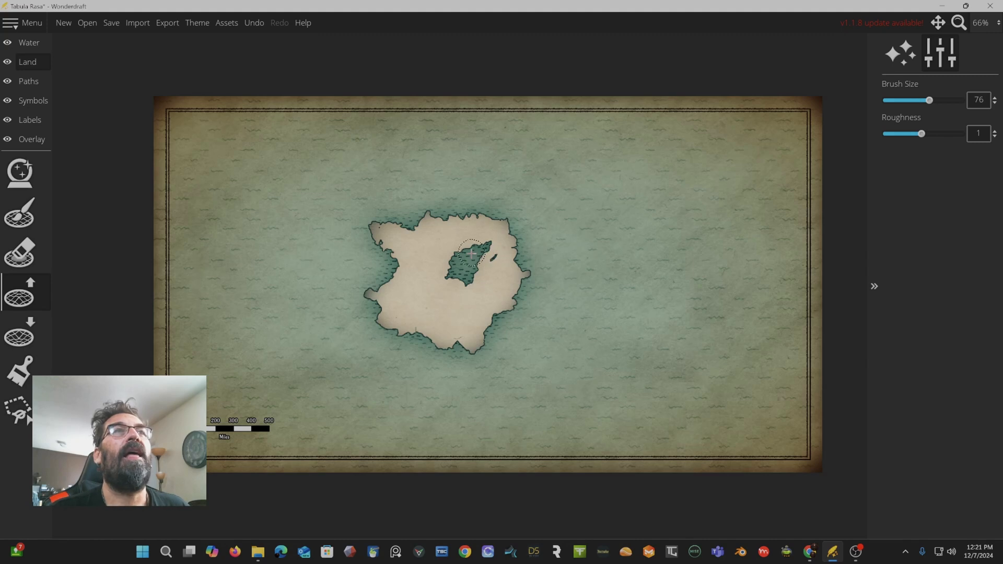
scroll(418, 233, "up", 1)
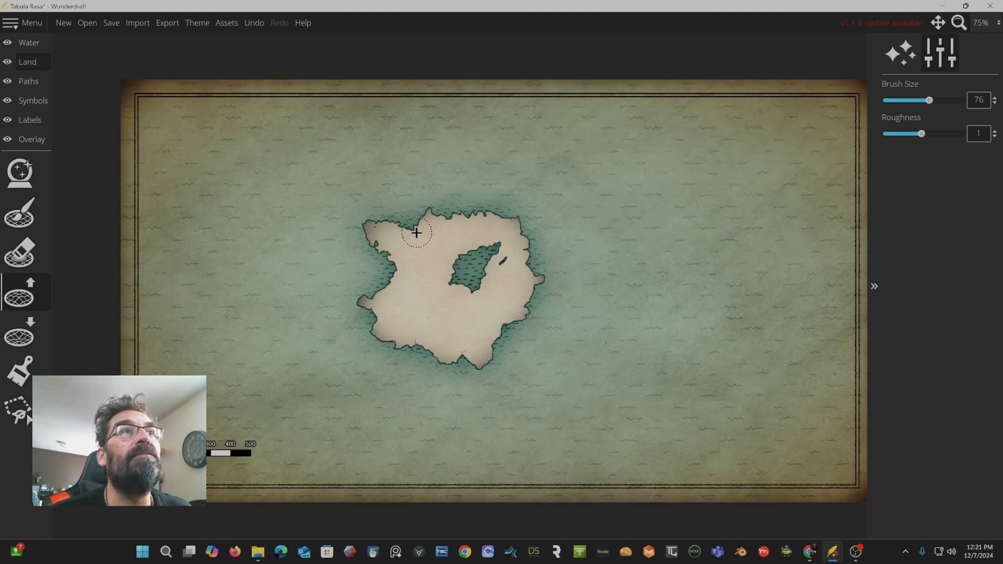
scroll(413, 235, "up", 1)
scroll(403, 238, "down", 1)
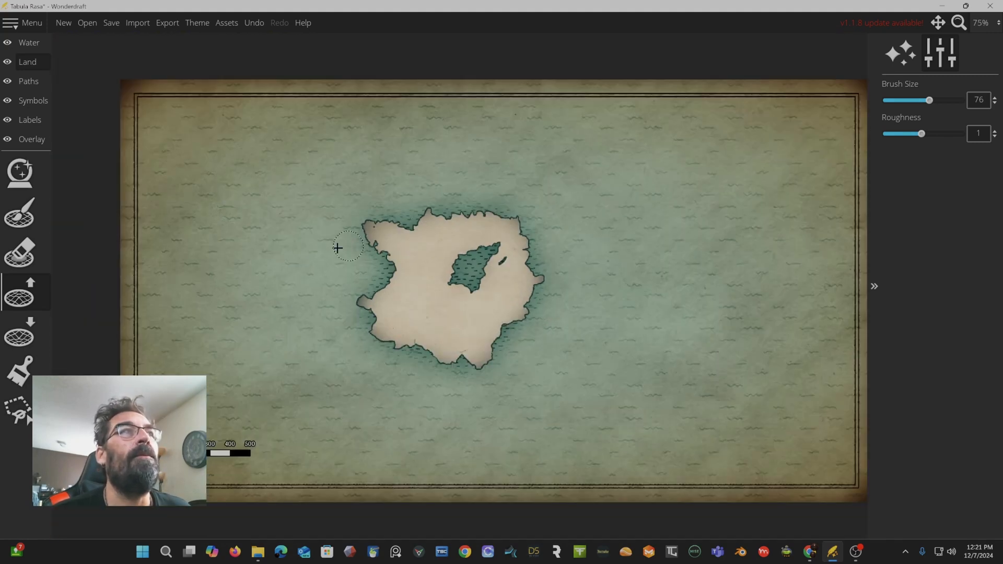
Step: Lower land at brush size 76 and roughness 1 to extend the lake southwest and cut an inlet into the southeast coast
left_click(20, 324)
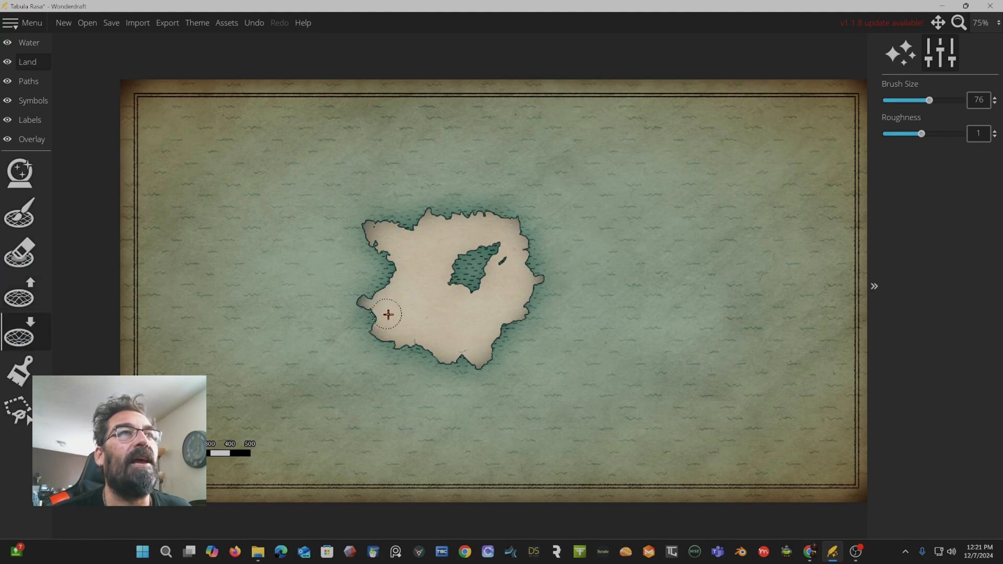
mouse_move(414, 306)
left_mouse_down()
mouse_move(448, 289)
mouse_move(448, 277)
mouse_move(437, 297)
mouse_move(418, 271)
mouse_move(447, 268)
mouse_move(442, 277)
left_mouse_up()
left_click(500, 324)
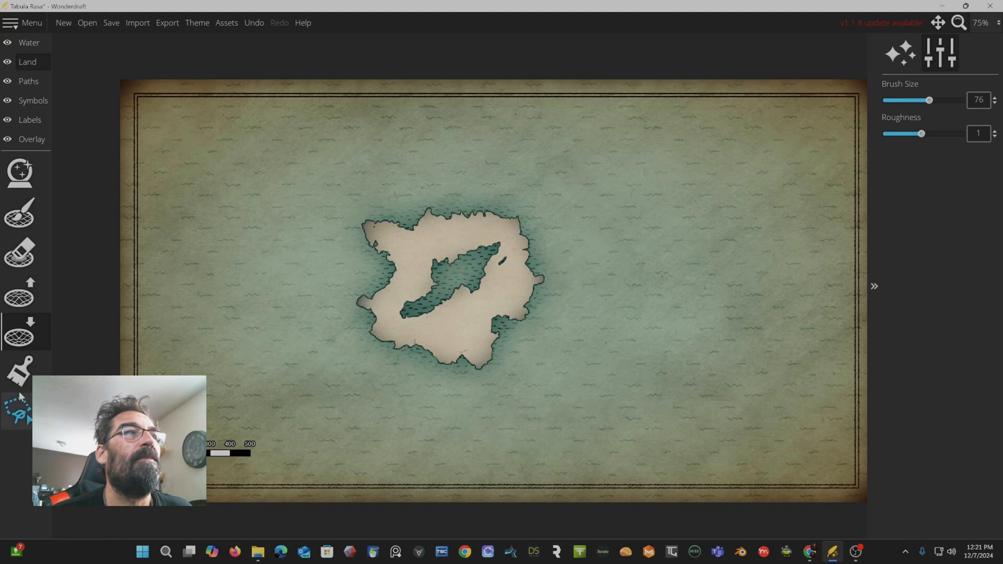
Step: Paint the island's outer coast in the beige-brown ground colour with the soft brush at size 136
left_click(12, 376)
left_click(12, 377)
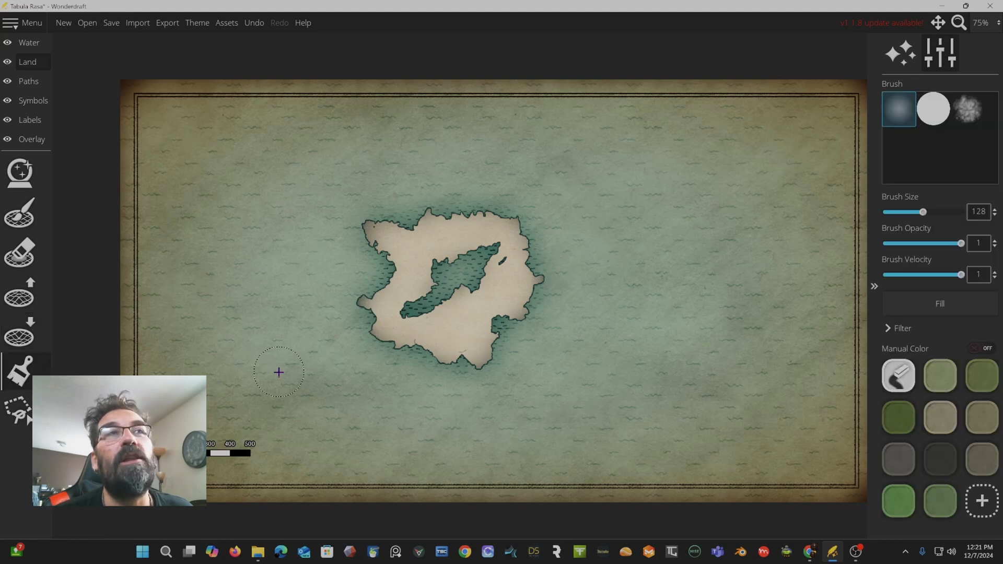
left_click(939, 414)
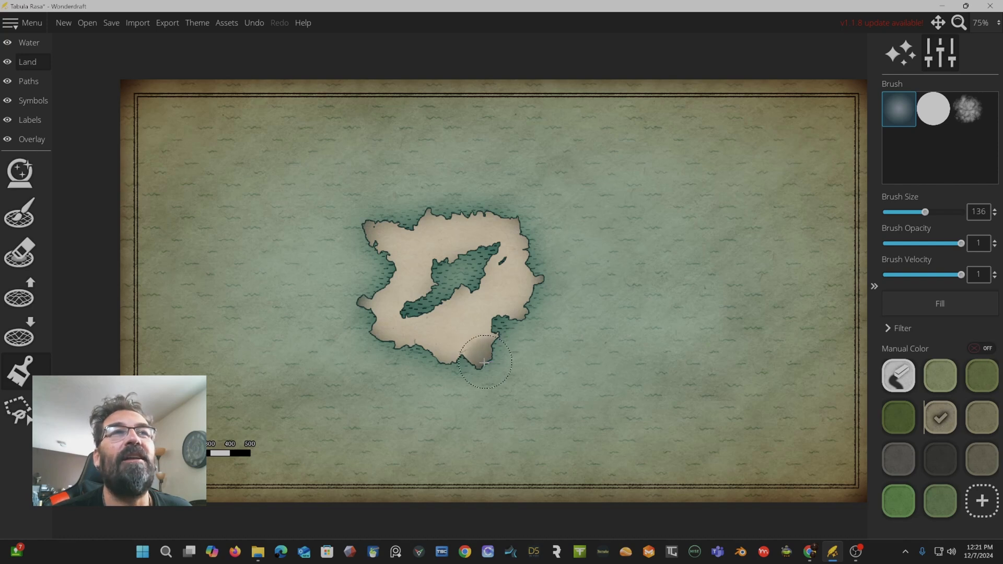
mouse_move(497, 329)
left_mouse_down()
mouse_move(528, 313)
mouse_move(543, 271)
mouse_move(527, 223)
mouse_move(474, 199)
mouse_move(375, 213)
mouse_move(390, 245)
mouse_move(384, 268)
mouse_move(353, 299)
mouse_move(359, 330)
mouse_move(423, 359)
left_mouse_up()
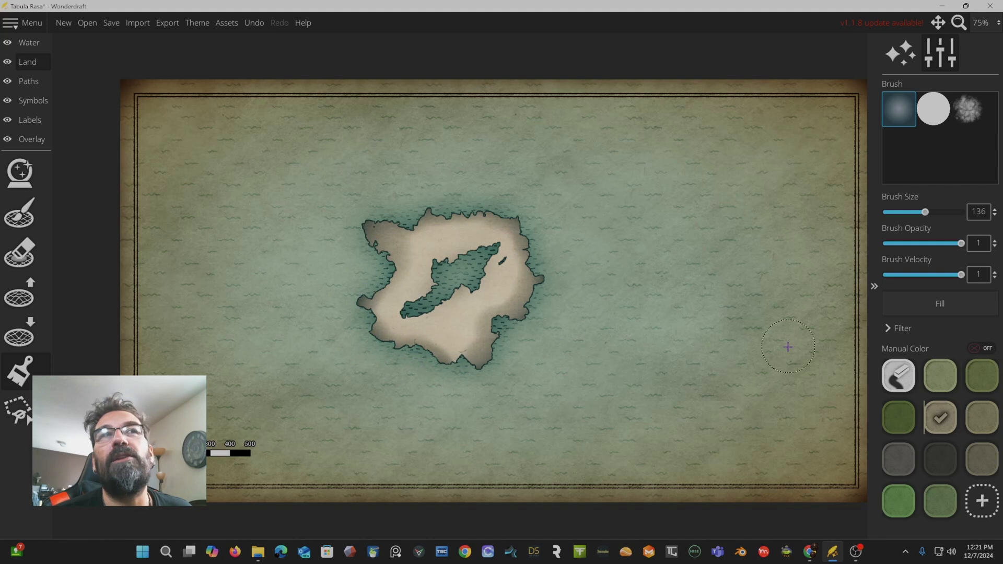
Step: Paint dark green ground around the lake, blending the northern part at opacity 0.24 and brush size 77
left_click(901, 419)
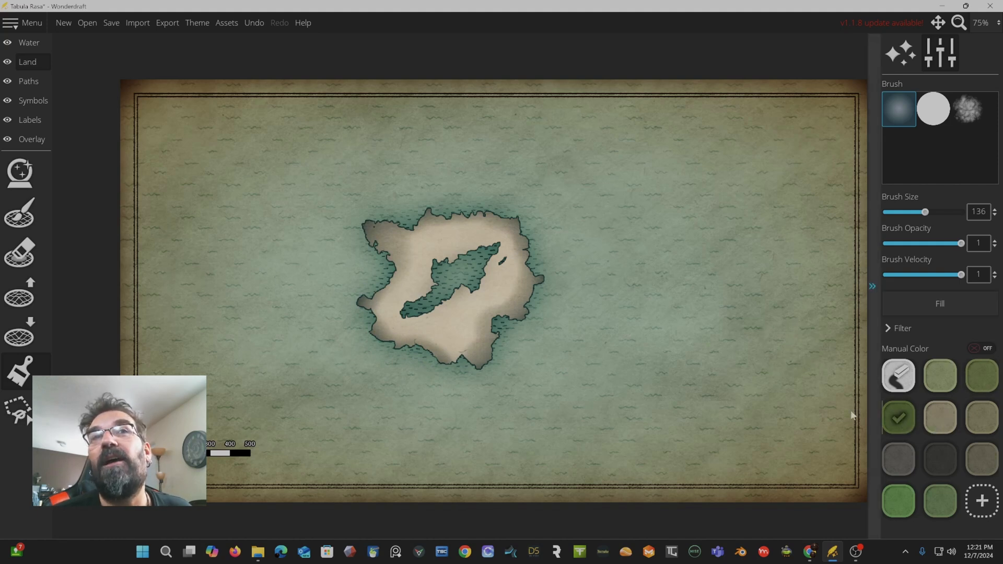
mouse_move(460, 327)
left_mouse_down()
mouse_move(505, 274)
mouse_move(489, 249)
mouse_move(413, 278)
mouse_move(420, 316)
mouse_move(411, 317)
mouse_move(436, 309)
mouse_move(464, 277)
left_mouse_up()
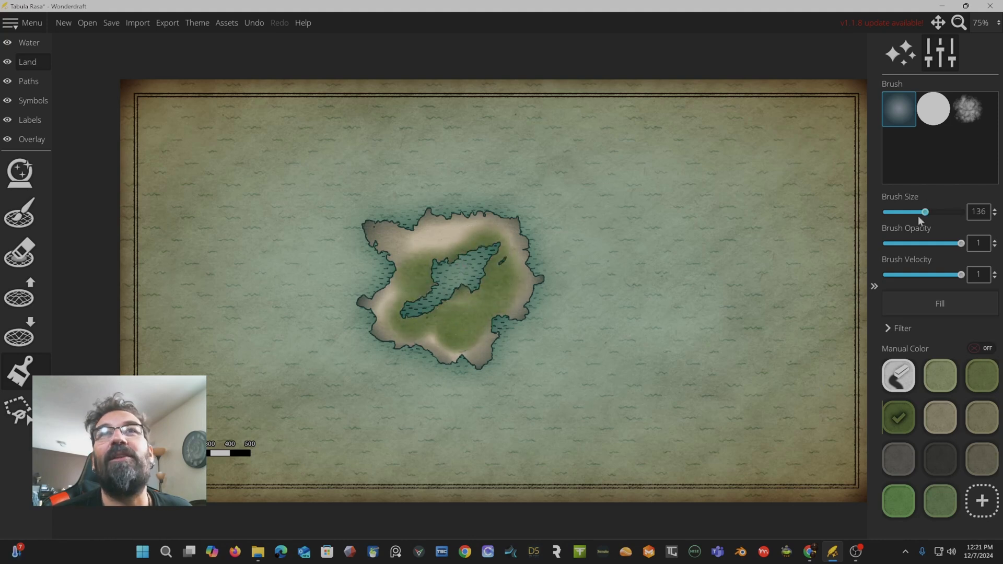
left_click_drag(944, 245, 897, 243)
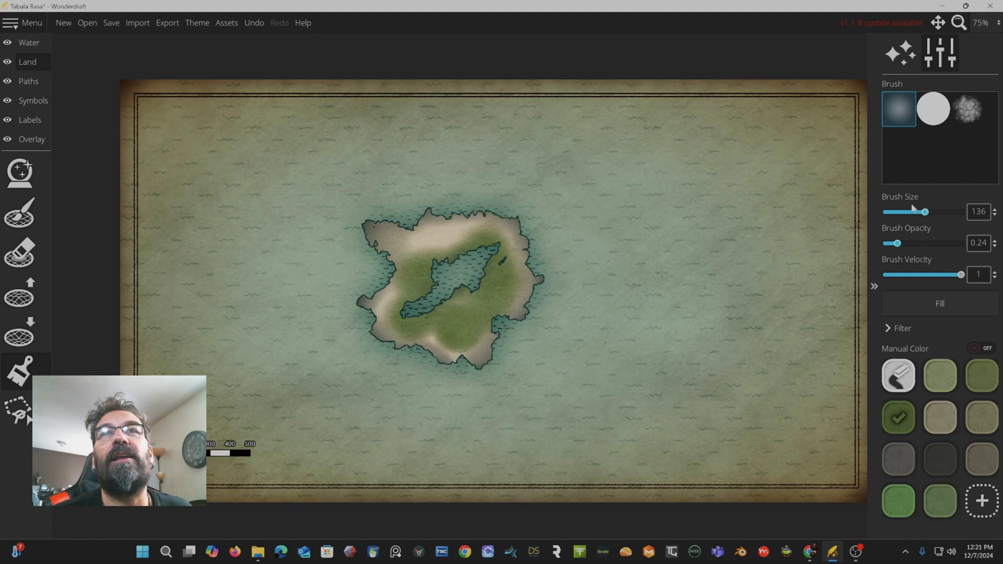
left_click_drag(926, 212, 907, 214)
mouse_move(409, 257)
left_mouse_down()
mouse_move(465, 236)
mouse_move(445, 248)
mouse_move(487, 250)
left_mouse_up()
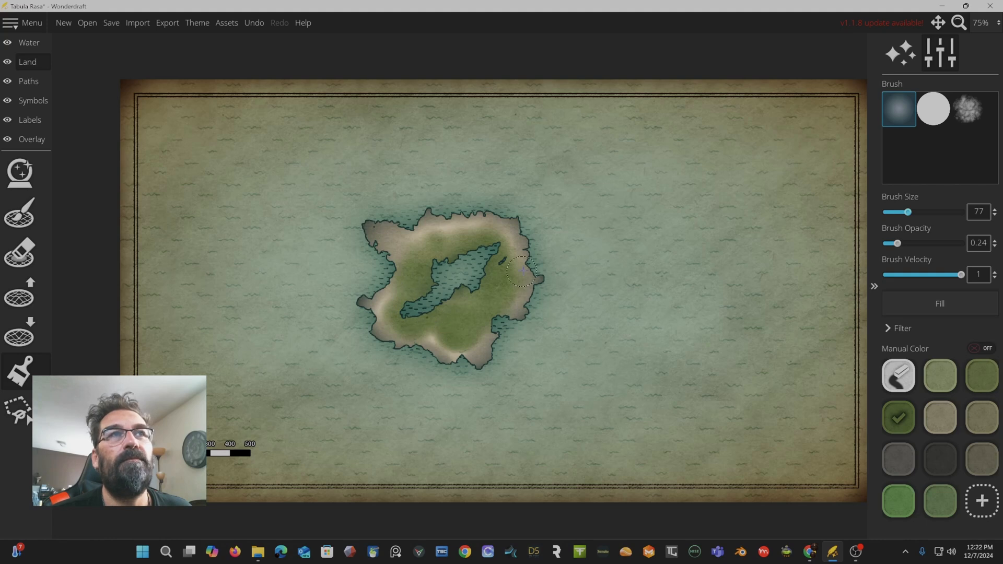
Step: Touch up the lake surroundings in light green, and shade the northwest peninsula in dark grey softened with grey-brown
left_click(940, 375)
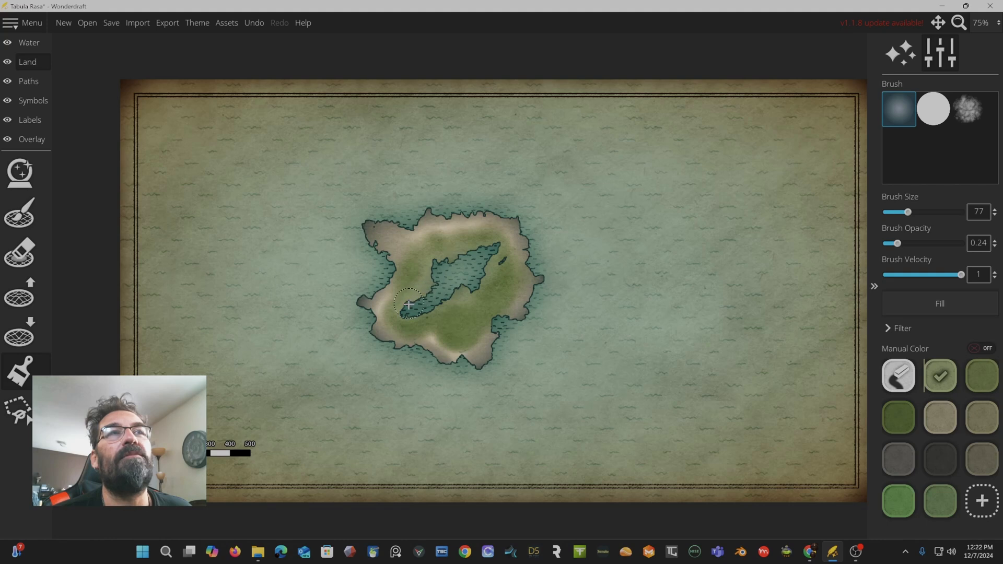
left_click(941, 460)
mouse_move(392, 229)
left_mouse_down()
mouse_move(368, 224)
mouse_move(389, 246)
mouse_move(384, 230)
mouse_move(406, 229)
mouse_move(393, 247)
mouse_move(371, 242)
mouse_move(379, 226)
mouse_move(372, 204)
mouse_move(405, 233)
left_mouse_up()
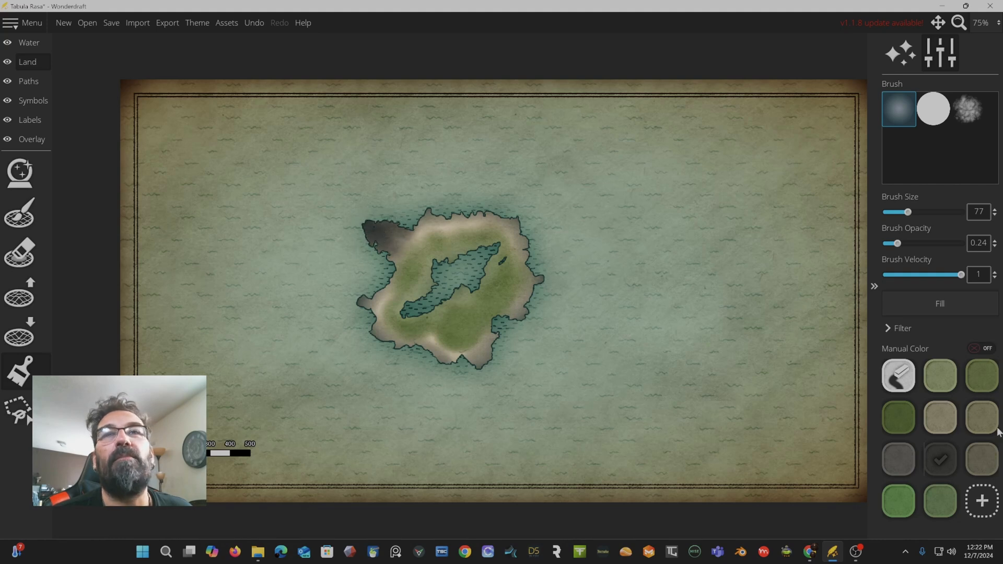
left_click(986, 454)
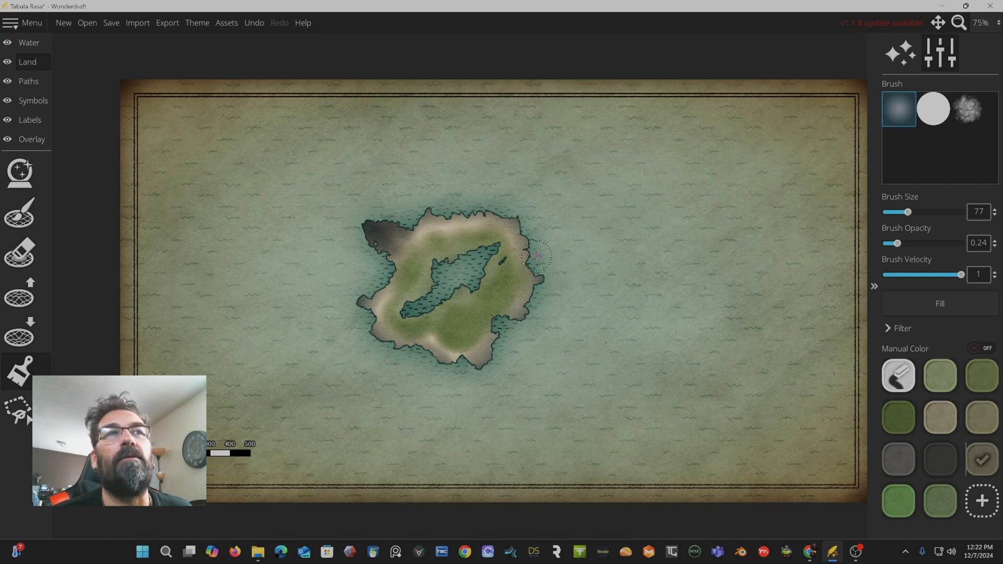
mouse_move(408, 255)
left_mouse_down()
mouse_move(377, 231)
mouse_move(412, 255)
mouse_move(380, 235)
mouse_move(403, 238)
mouse_move(400, 229)
mouse_move(396, 252)
mouse_move(383, 234)
mouse_move(378, 272)
mouse_move(400, 236)
left_mouse_up()
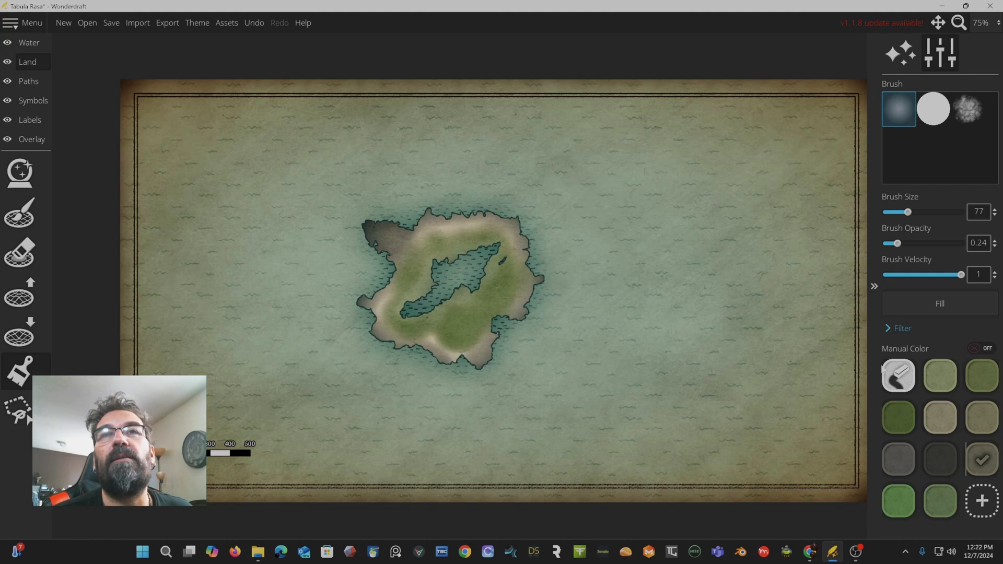
Step: Add the custom red dc1d1d to the ground colours, try it on the island's east side and undo the painting
left_click(983, 502)
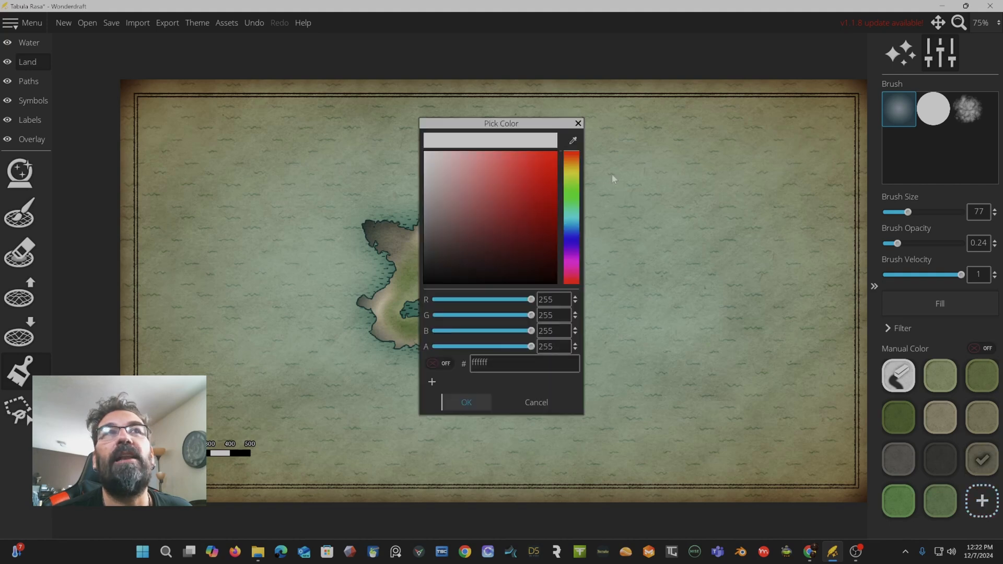
left_click(540, 169)
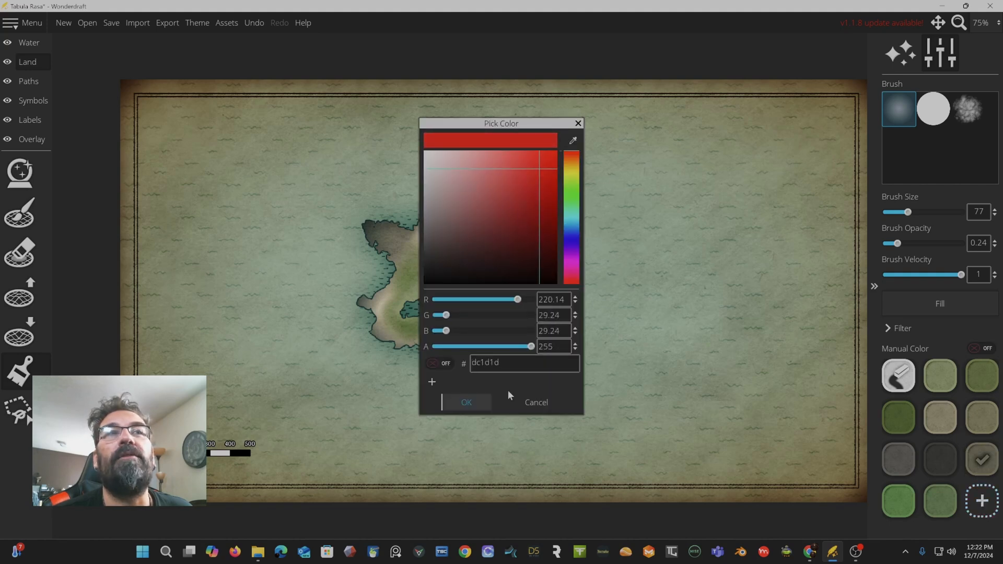
left_click(467, 400)
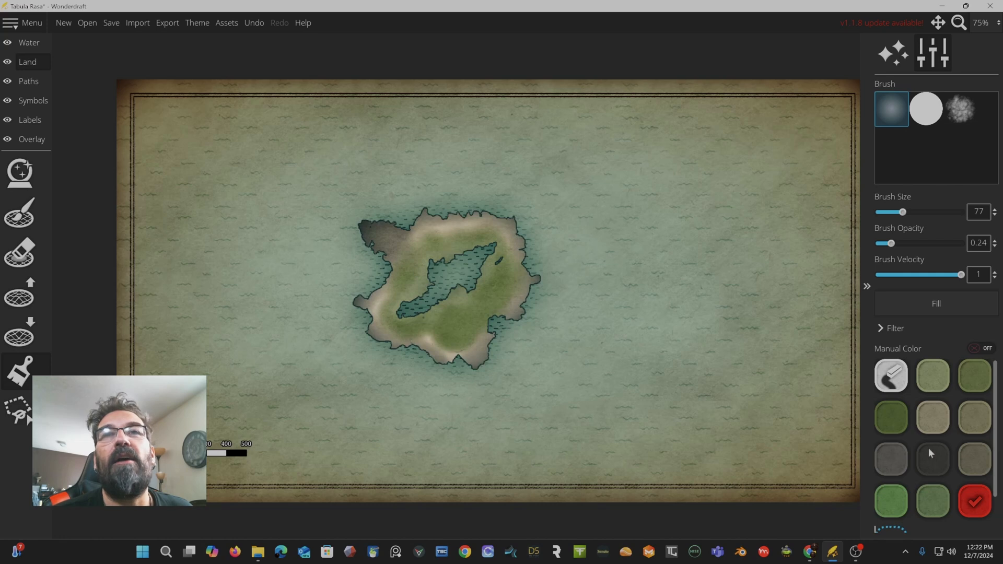
mouse_move(486, 255)
left_mouse_down()
mouse_move(495, 288)
mouse_move(514, 267)
left_mouse_up()
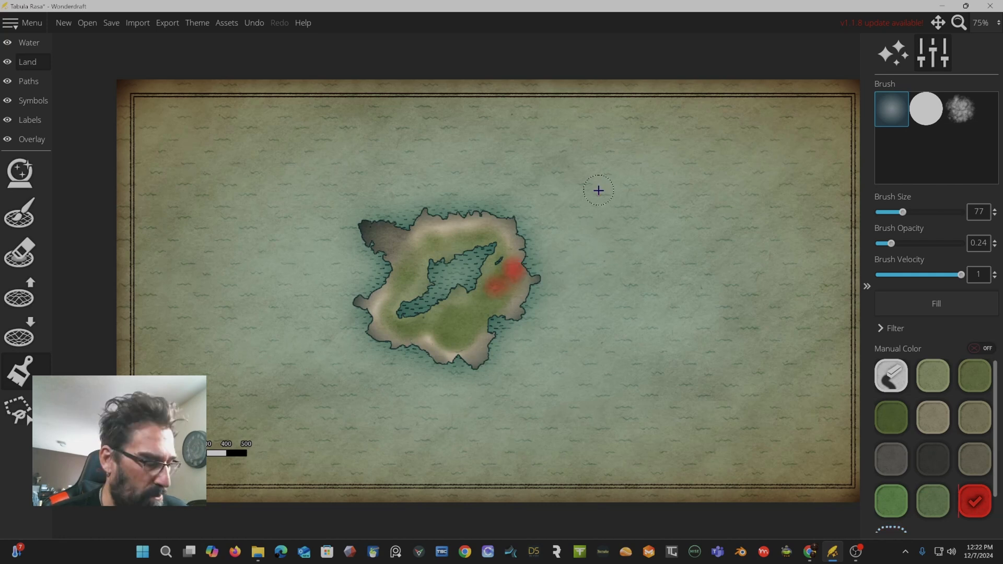
key("ctrl+z")
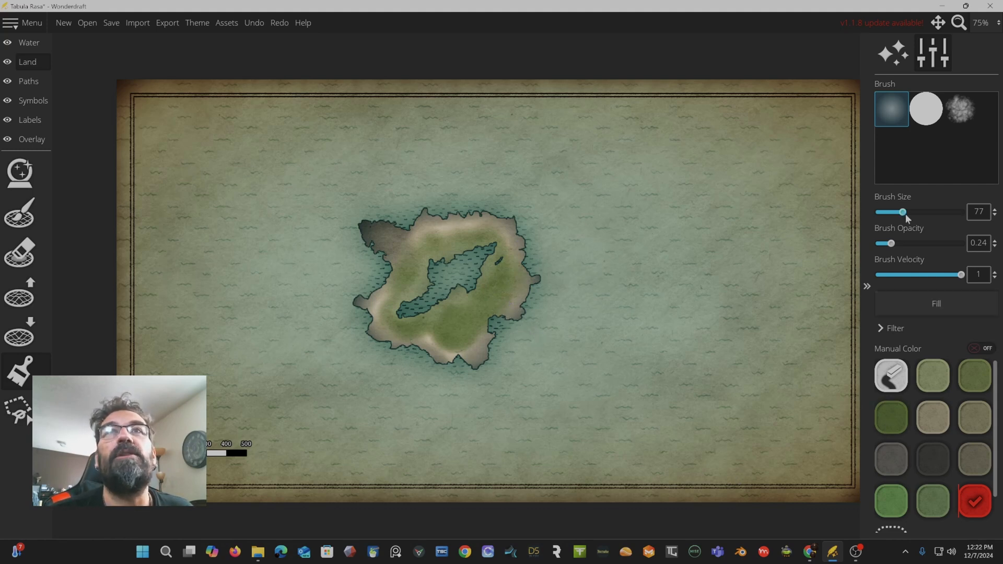
Step: Try red strokes on the island with the textured brush, including opacity 0.16 and velocity 0.57, and undo them
left_click(962, 111)
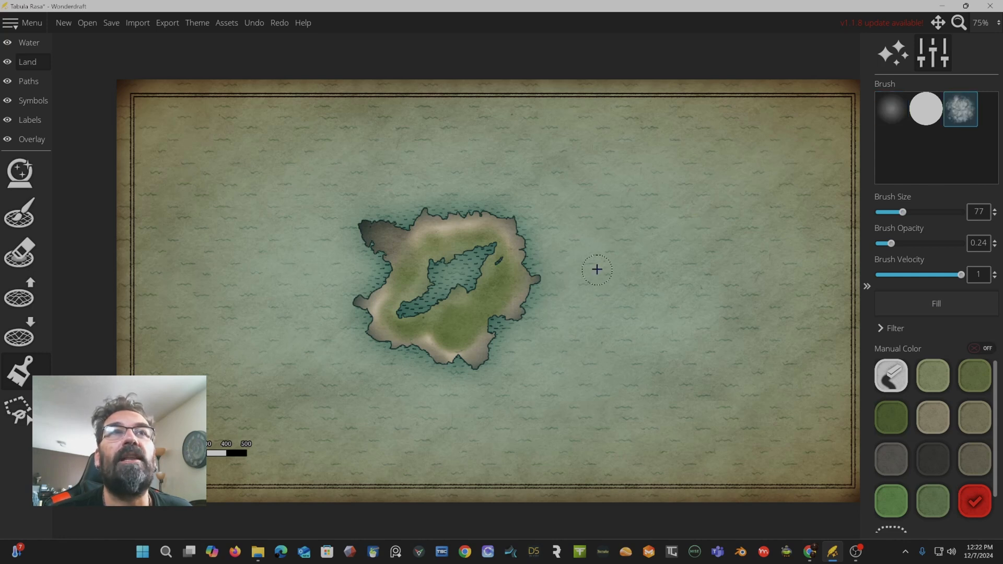
mouse_move(510, 299)
left_mouse_down()
mouse_move(524, 278)
mouse_move(505, 221)
left_mouse_up()
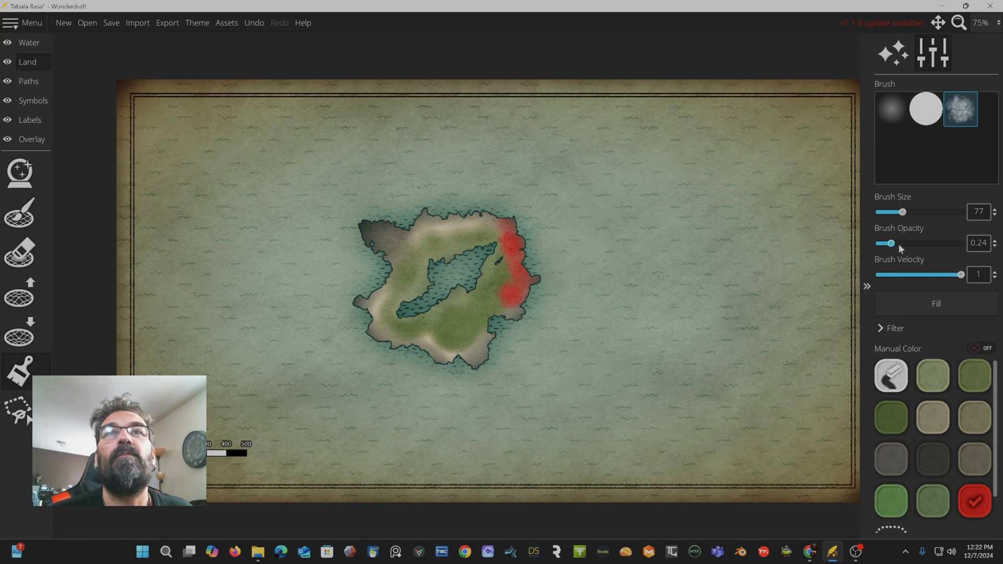
left_click_drag(891, 243, 883, 244)
left_click(936, 276)
left_click_drag(935, 276, 921, 275)
mouse_move(438, 236)
left_mouse_down()
mouse_move(470, 233)
mouse_move(410, 264)
mouse_move(417, 282)
mouse_move(394, 286)
left_mouse_up()
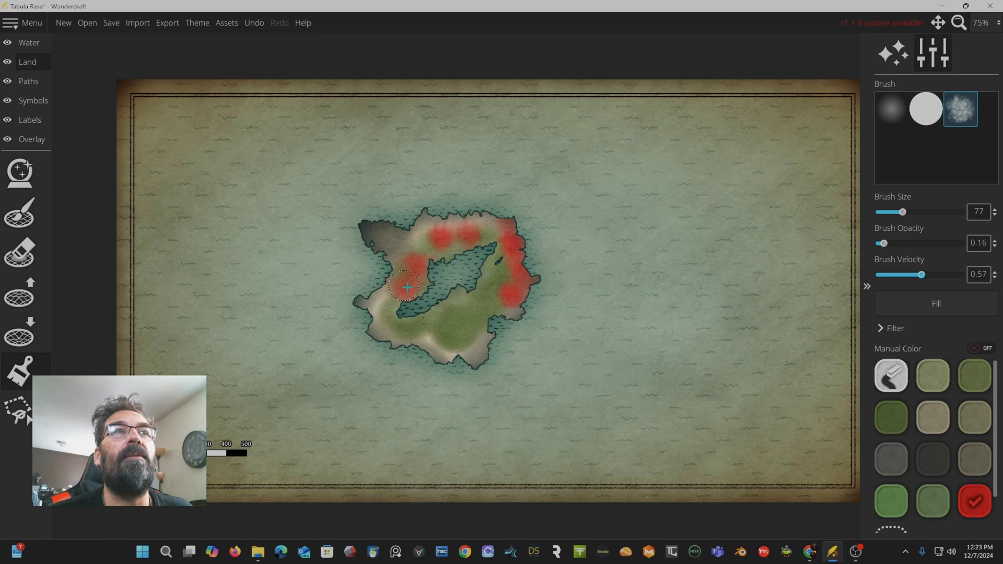
left_click_drag(475, 310, 536, 263)
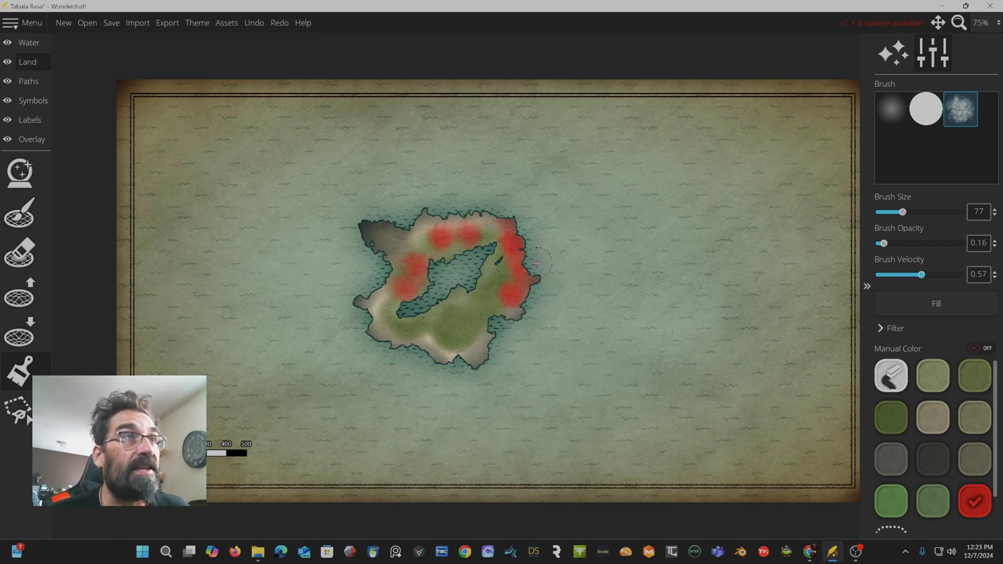
key("ctrl+z")
key("ctrl+z")
key("ctrl+z")
key("ctrl+z")
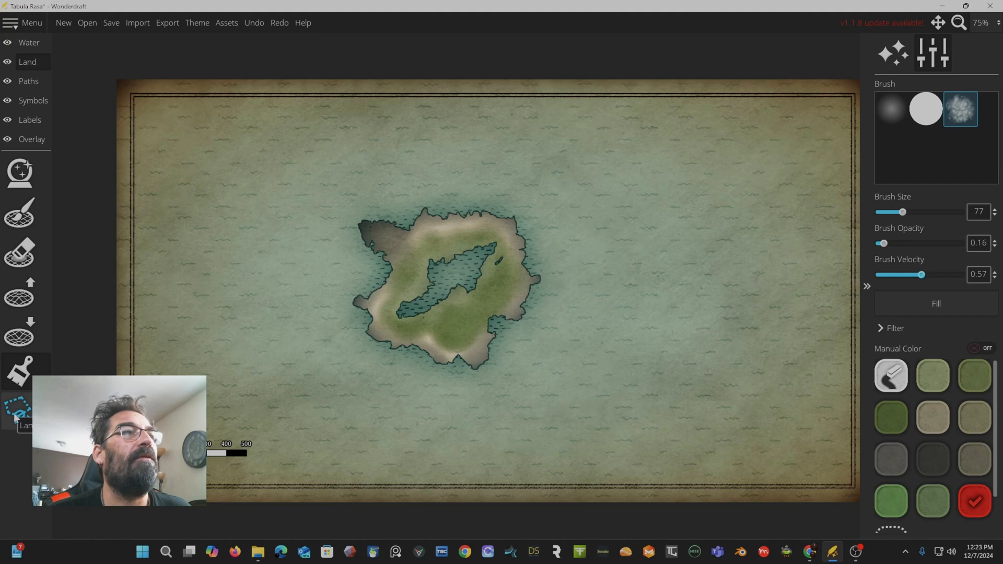
Step: Outline a closed five-sided lasso selection in the water northwest of the island
left_click(15, 416)
left_click(284, 161)
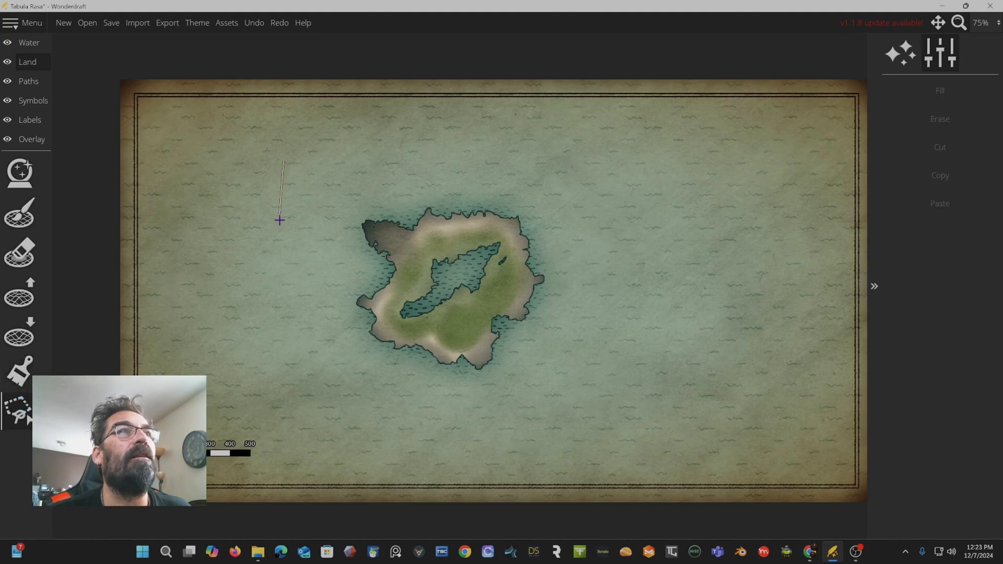
left_click(279, 251)
left_click(328, 218)
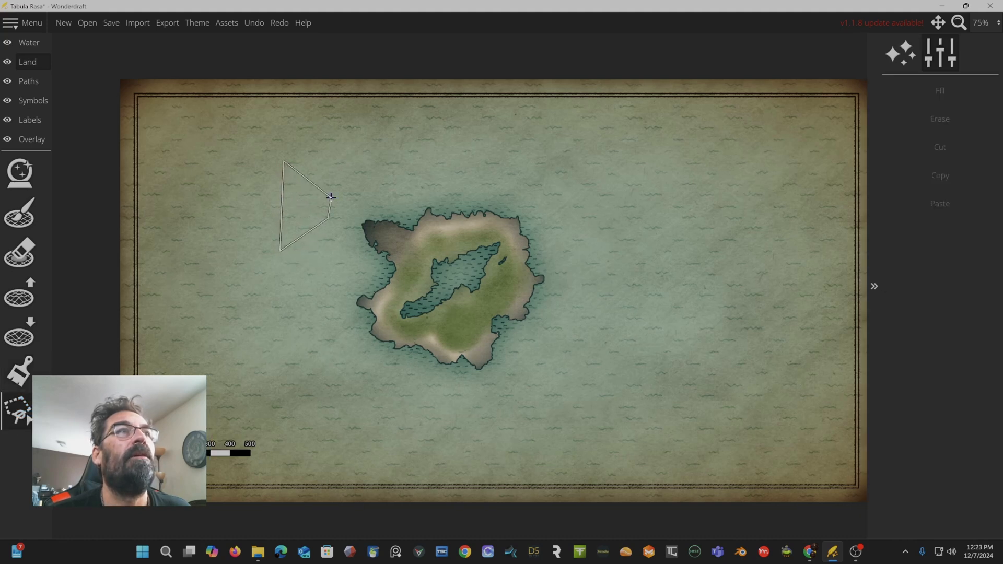
double_click(309, 144)
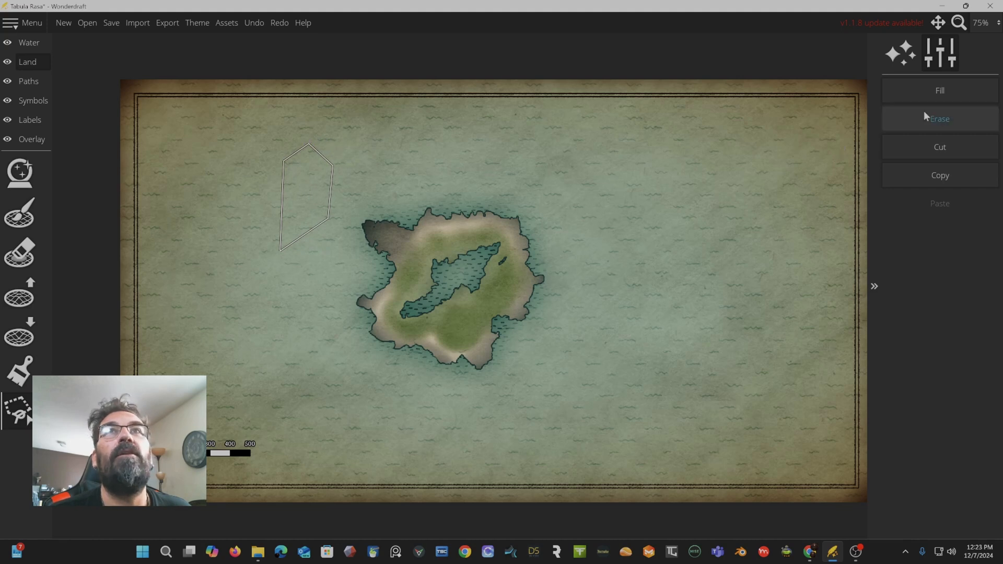
Step: Fill the lasso selection northwest of the island with land and undo the fill
left_click(974, 95)
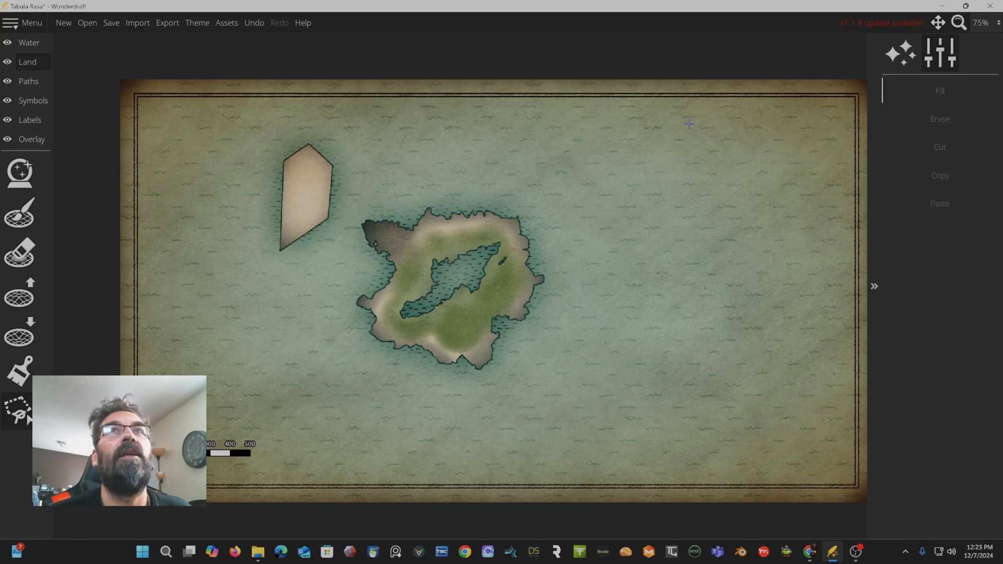
key("ctrl+z")
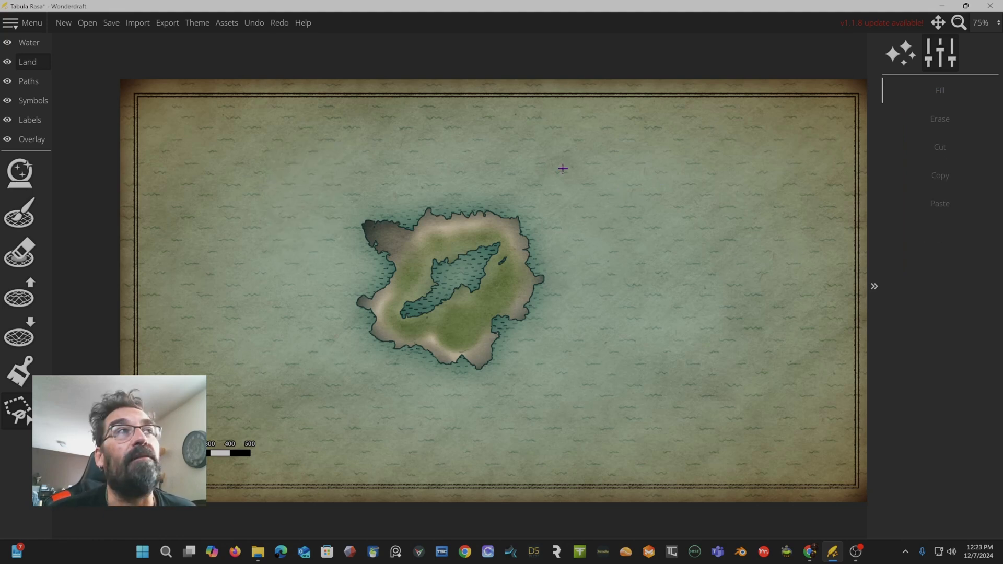
left_click(19, 174)
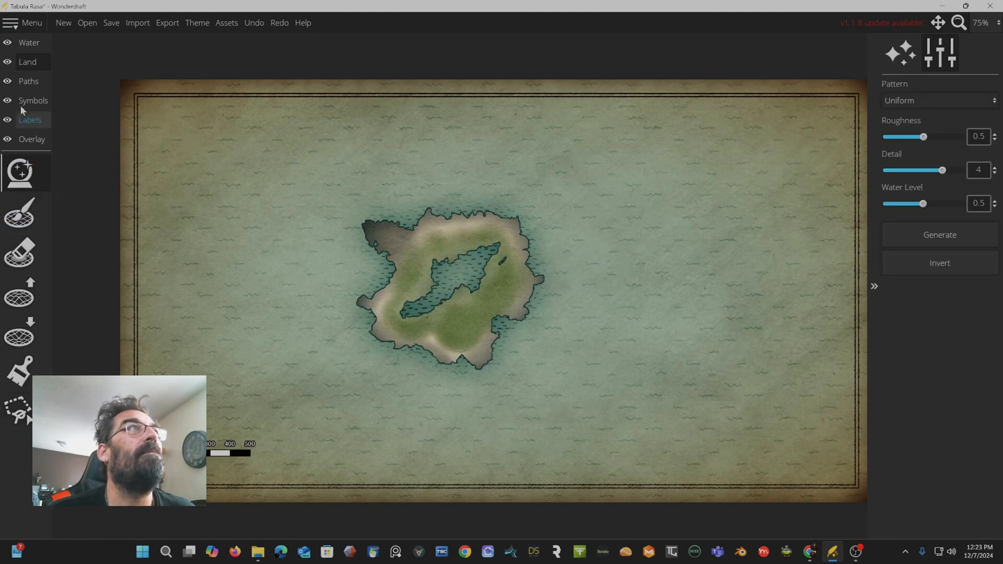
Step: Draw a path of width 6 through the water, curving from northeast of the island around its south to the southwest
left_click(25, 82)
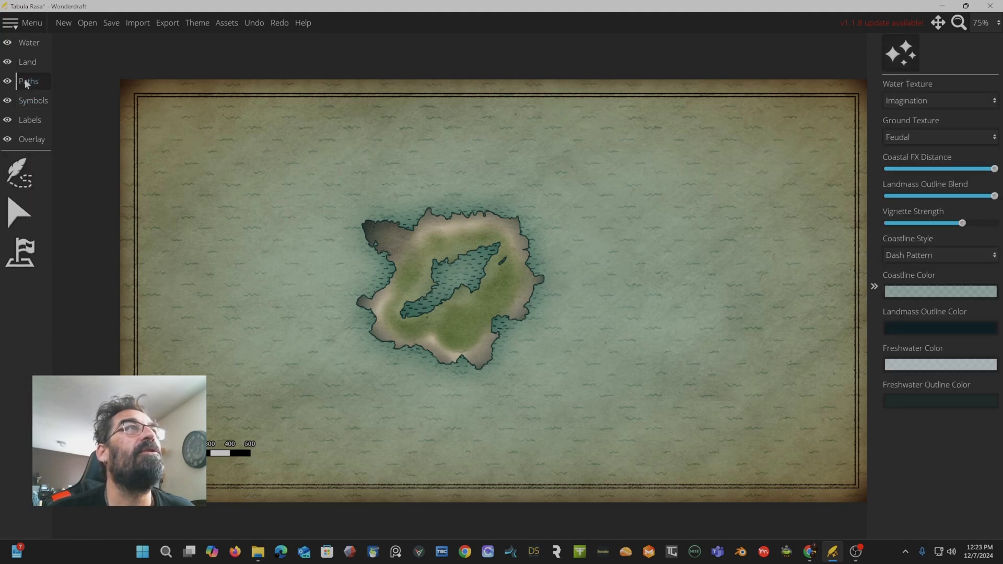
left_click(28, 180)
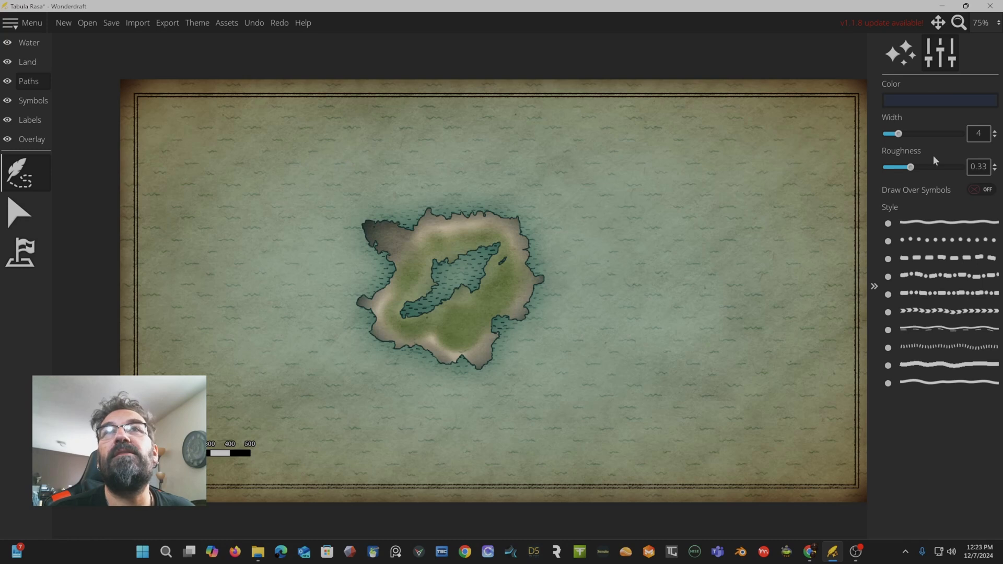
scroll(648, 237, "up", 2)
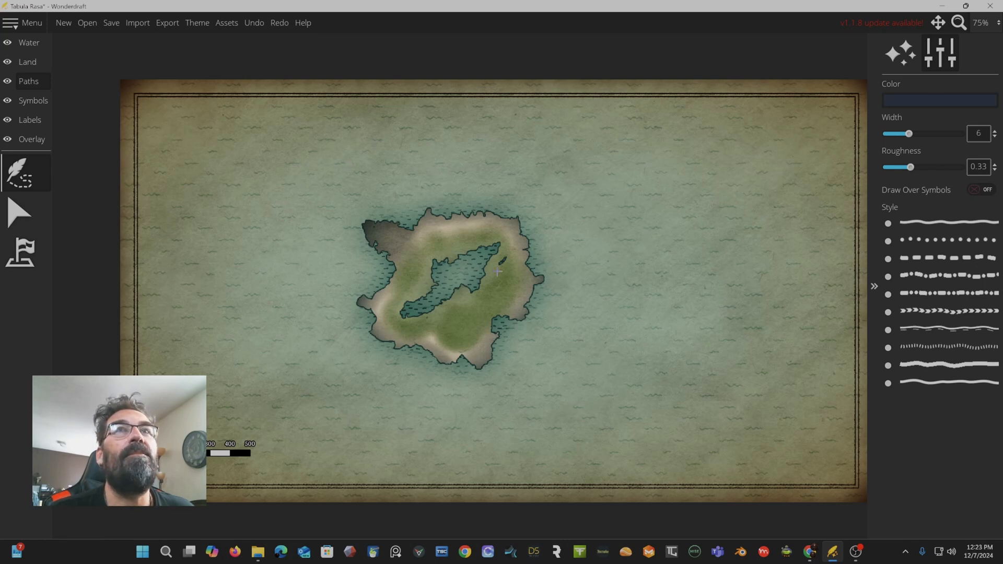
left_click(625, 145)
mouse_move(639, 197)
left_mouse_down()
mouse_move(607, 242)
mouse_move(560, 359)
mouse_move(497, 372)
mouse_move(459, 405)
mouse_move(346, 334)
left_mouse_up()
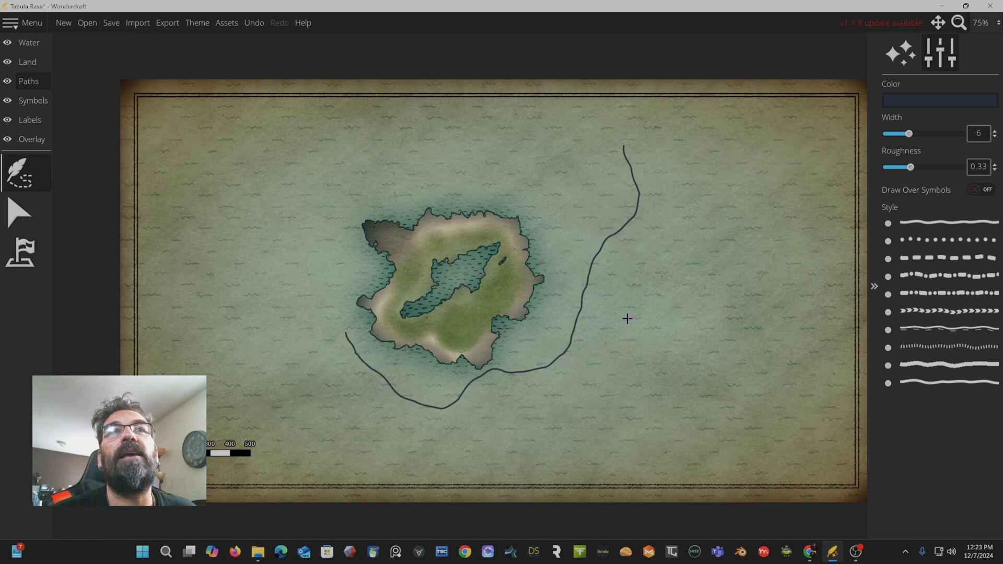
Step: Draw dashed paths from the lake to the southeast and north coasts, and a dash-dot path across the island from east to west
left_click(951, 224)
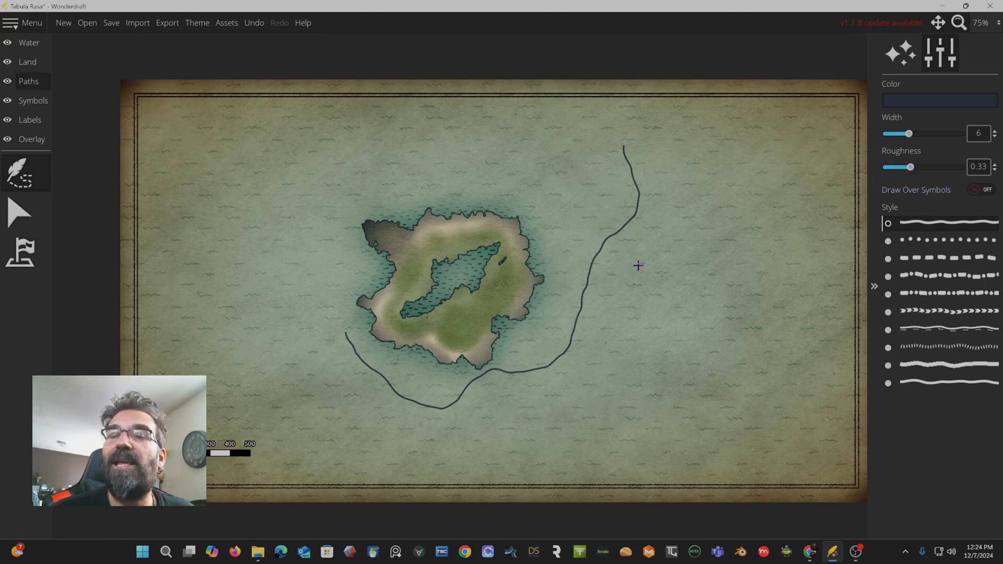
left_click(936, 264)
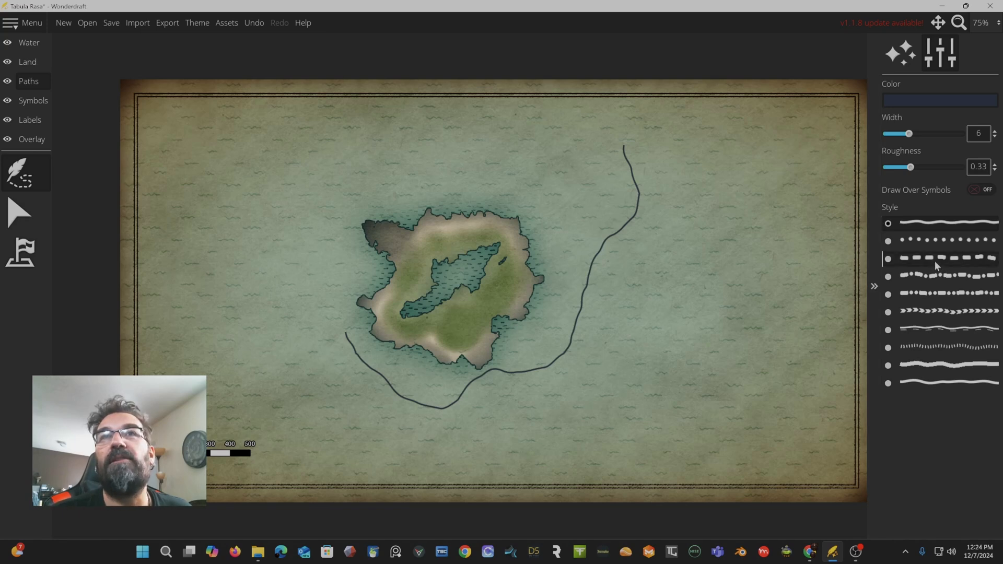
left_click(497, 316)
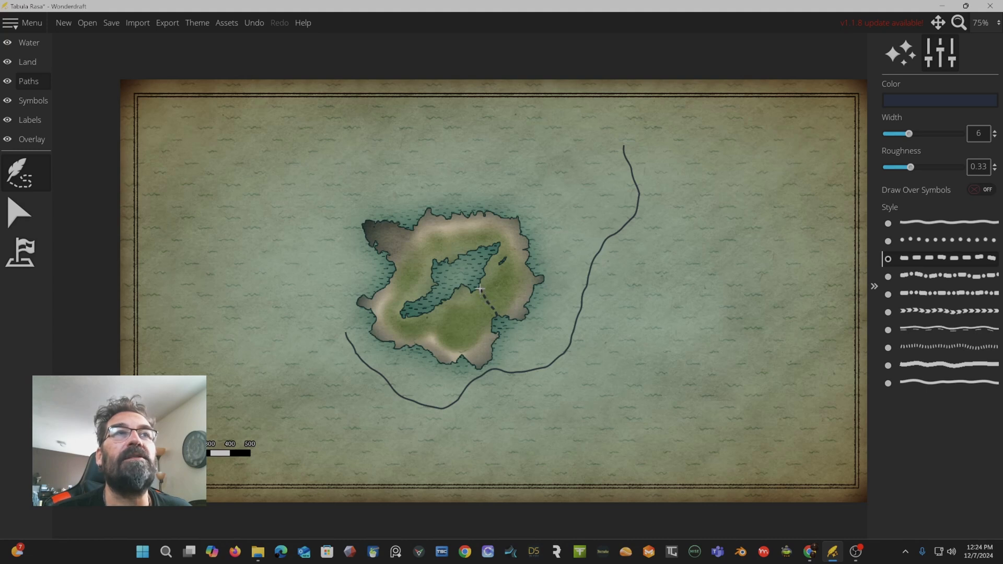
left_click(480, 289)
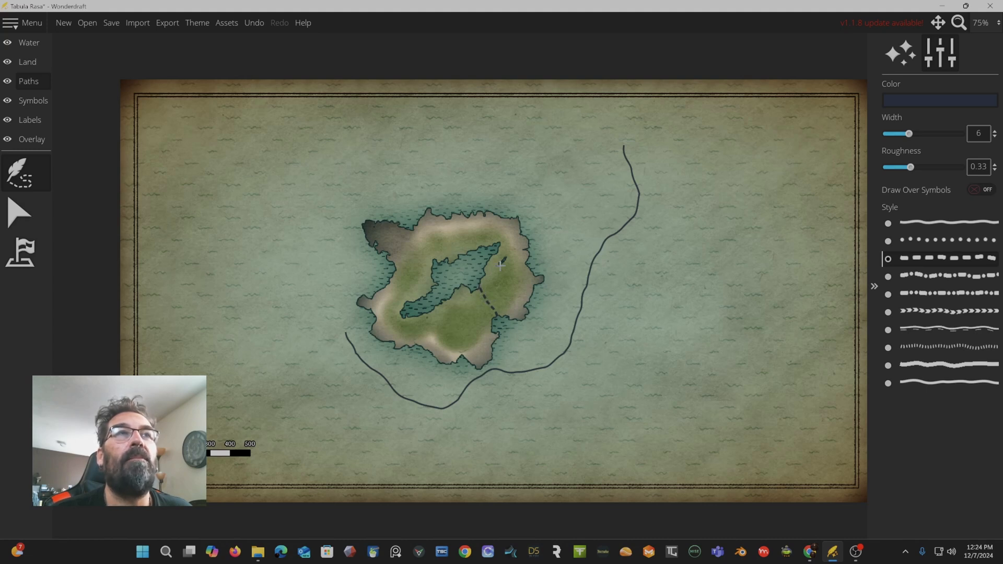
left_click(451, 258)
left_click(432, 232)
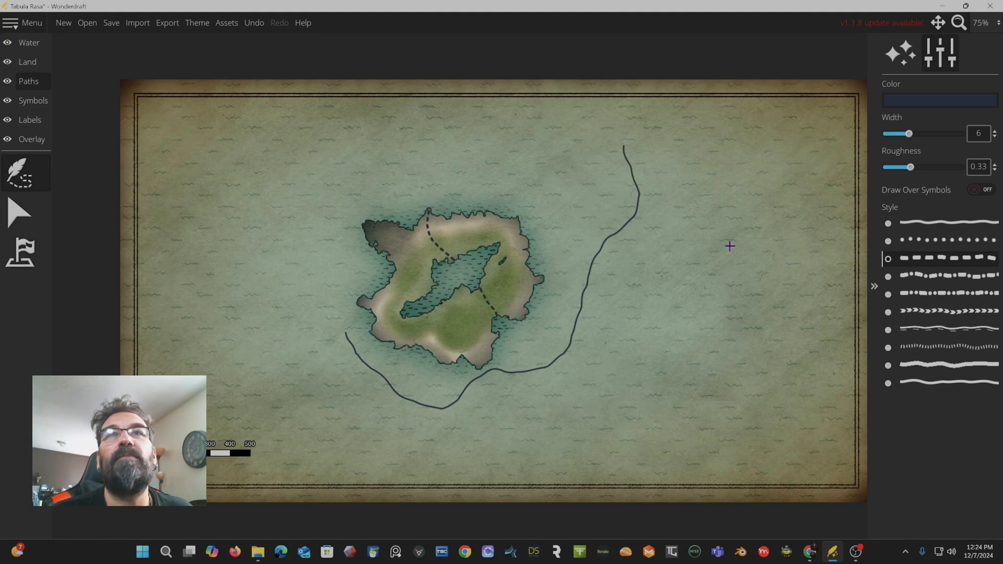
left_click(948, 280)
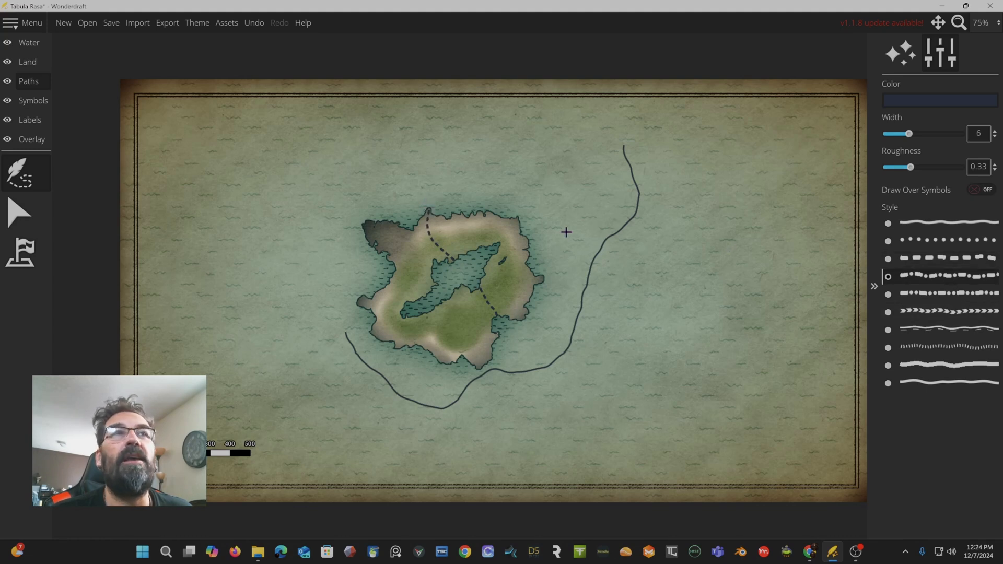
left_click_drag(523, 264, 357, 302)
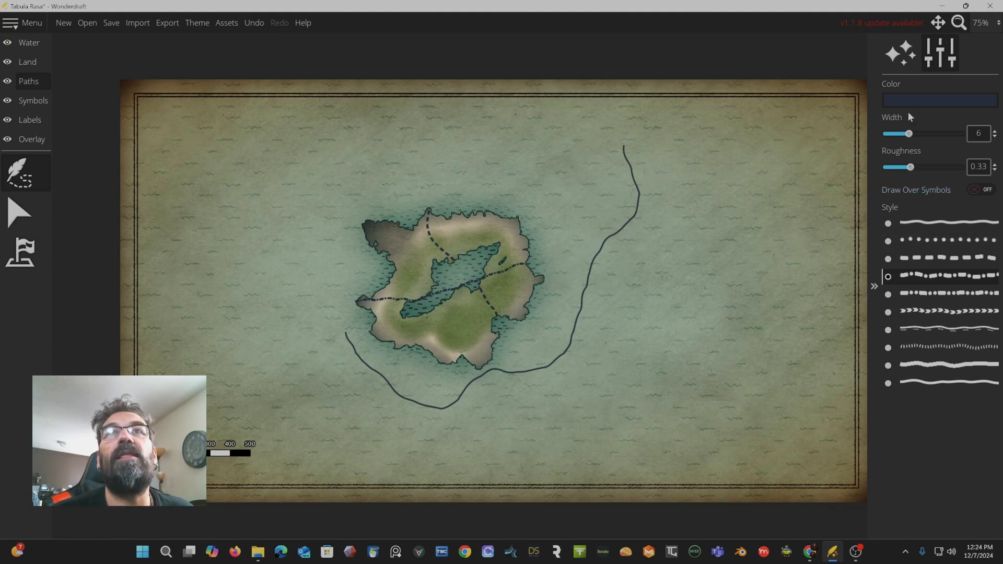
Step: Set the path colour to grey-brown 817668 and draw a solid path looping around the lake on the island
left_click(922, 101)
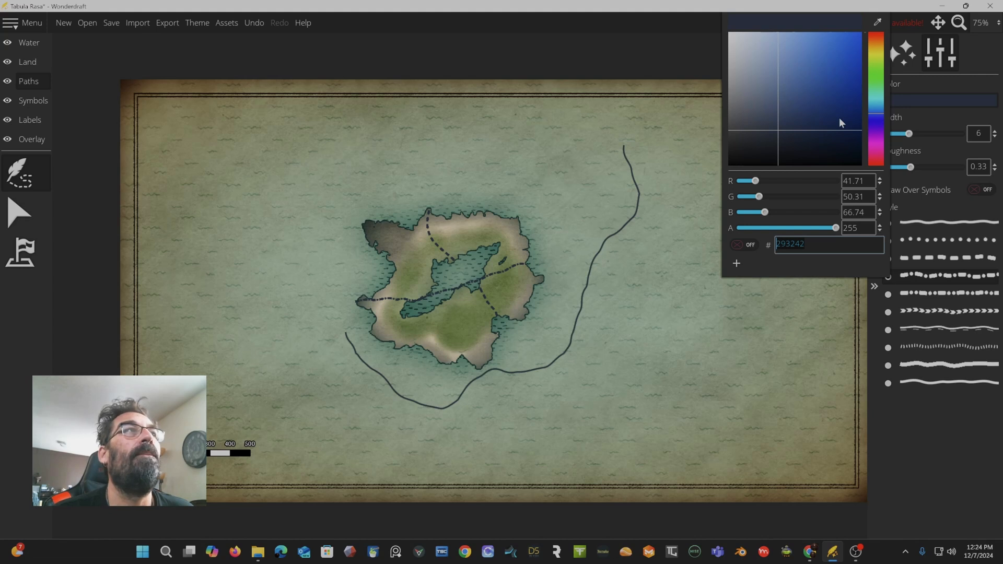
left_click(878, 46)
mouse_move(810, 78)
left_mouse_down()
mouse_move(801, 86)
mouse_move(802, 68)
left_mouse_up()
left_click(528, 306)
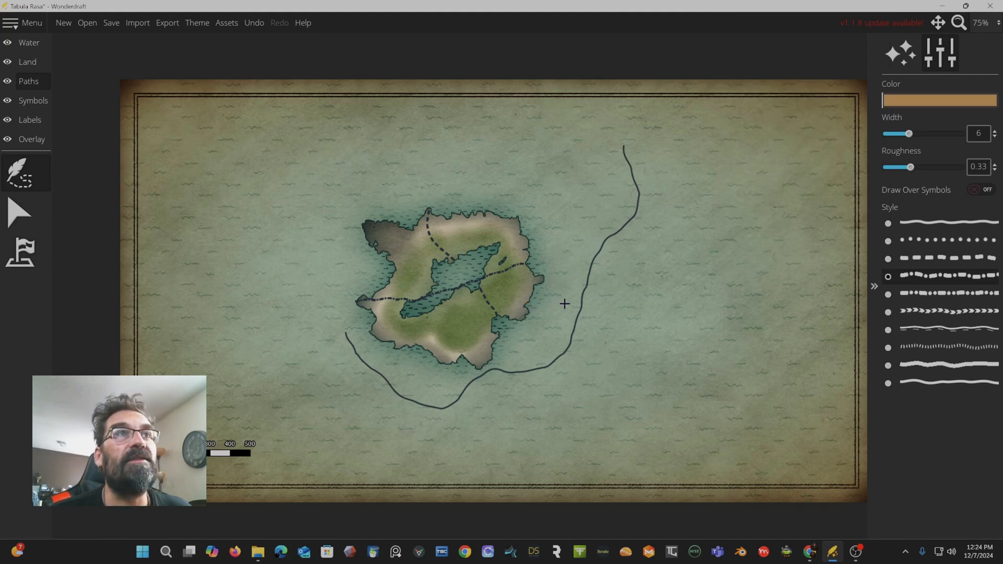
left_click(945, 100)
left_click_drag(794, 75, 755, 98)
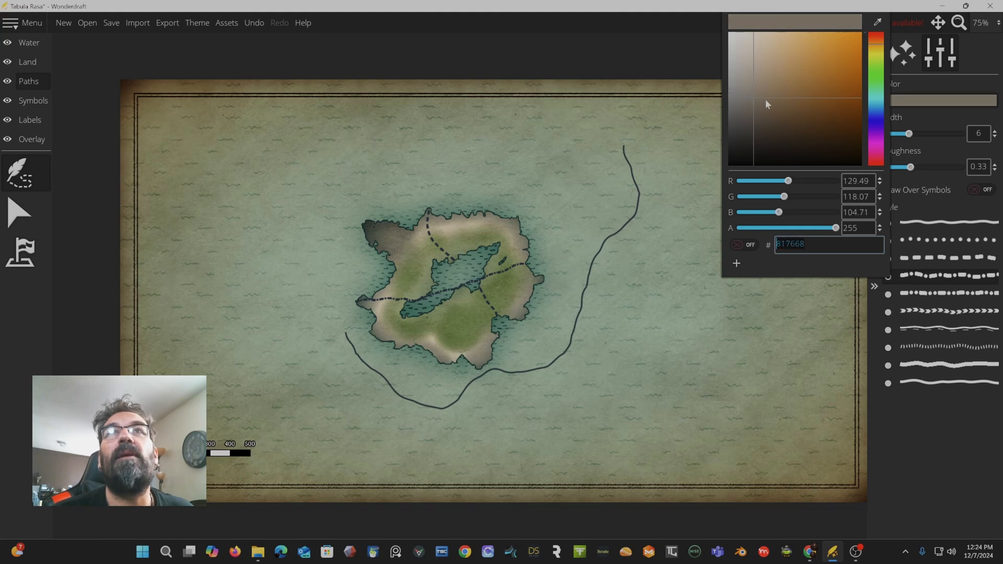
left_click(972, 232)
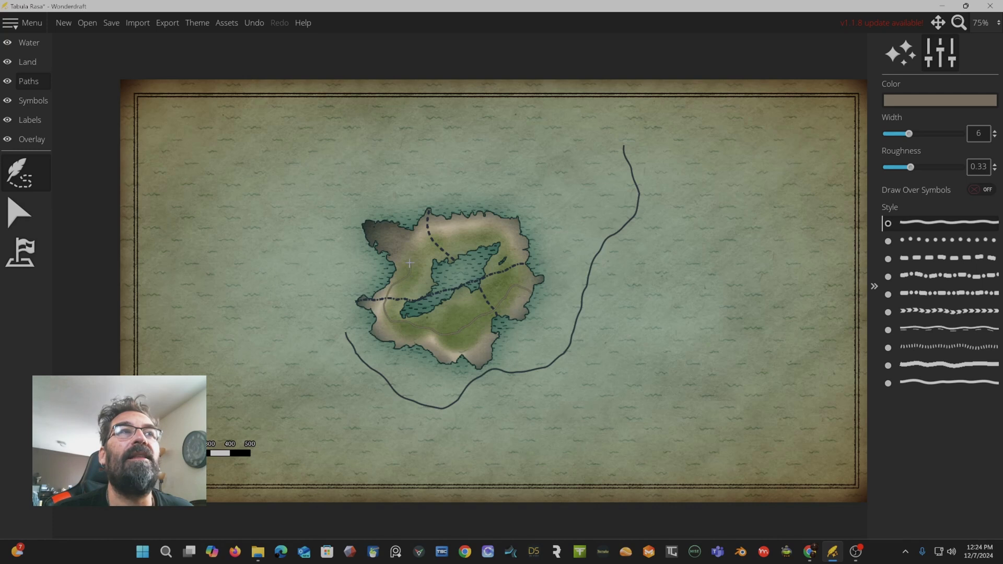
mouse_move(423, 238)
left_mouse_down()
mouse_move(463, 232)
mouse_move(512, 245)
left_mouse_up()
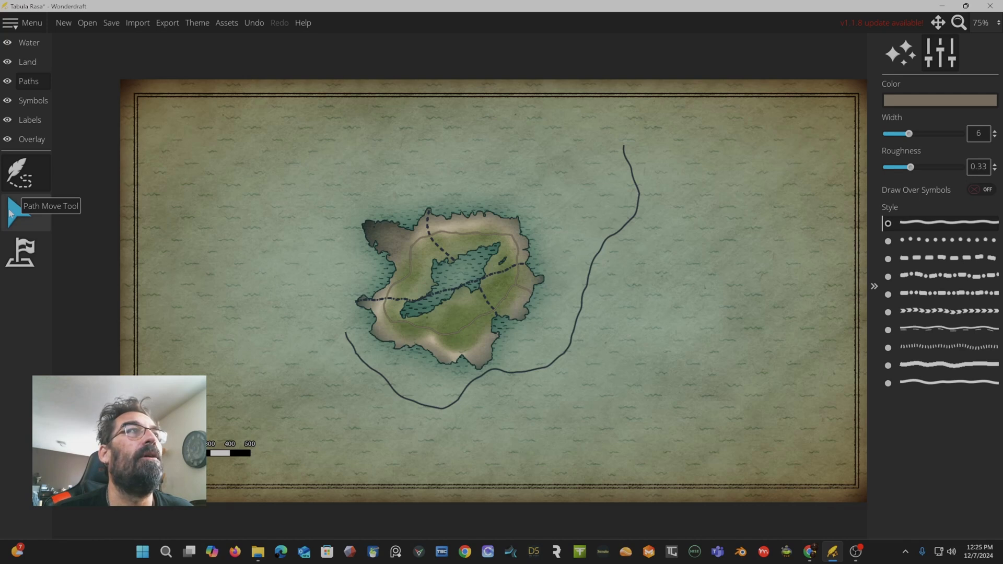
Step: Try shifting the grey-brown path that loops around the lake with the Path Move Tool
left_click(11, 213)
left_click(495, 316)
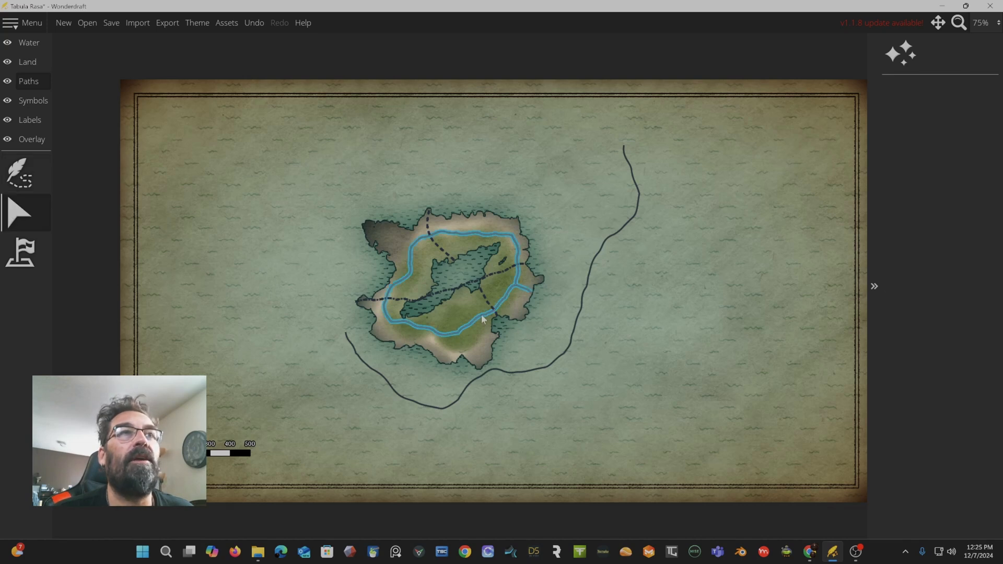
left_click_drag(476, 328, 483, 315)
Step: Create a new blue territory and mark it over the whole island
left_click(21, 259)
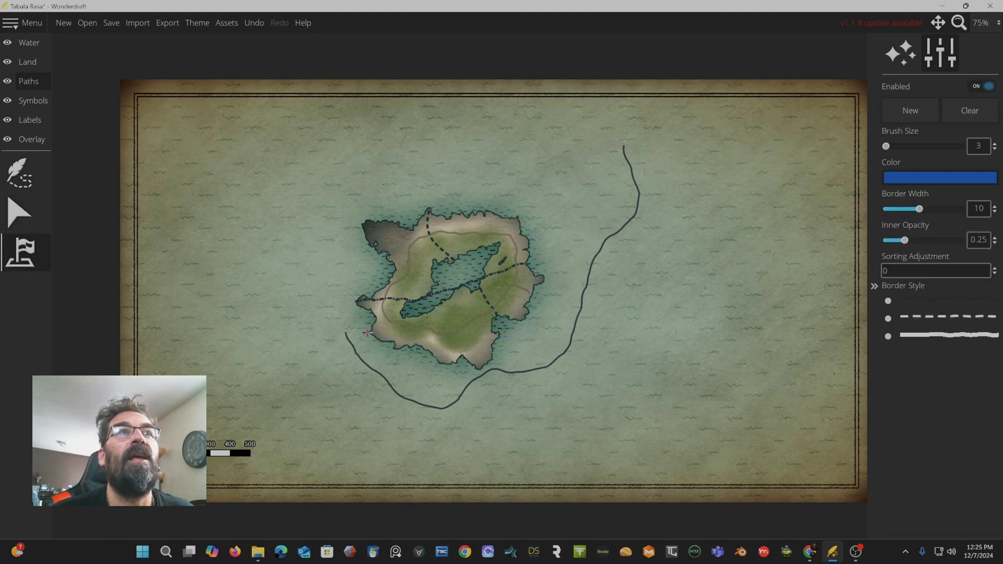
left_click(912, 113)
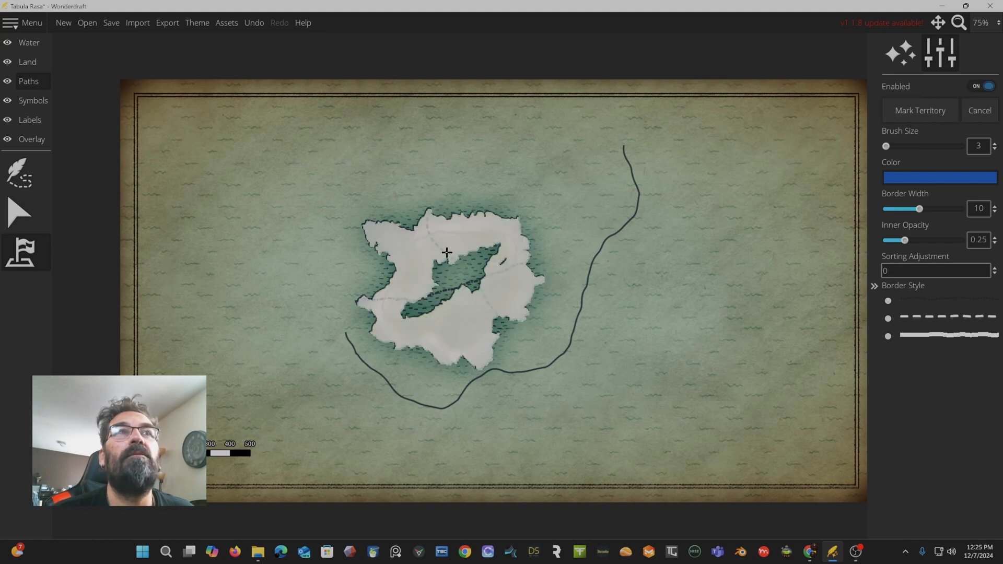
left_click(936, 109)
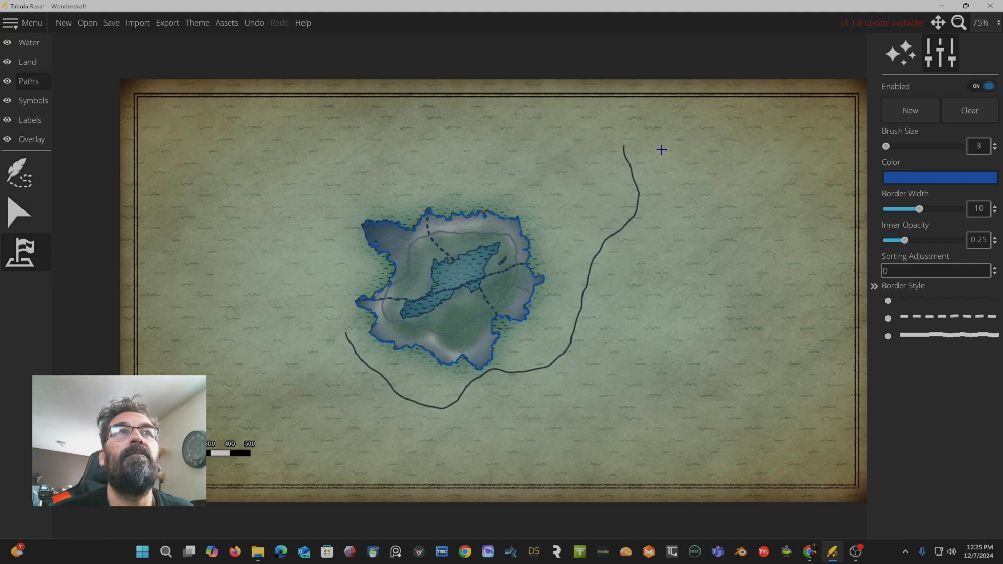
Step: Recolour the island's territory to dark red 7c0f35 with inner opacity 0.24, and clear the territory from the map
left_click(471, 237)
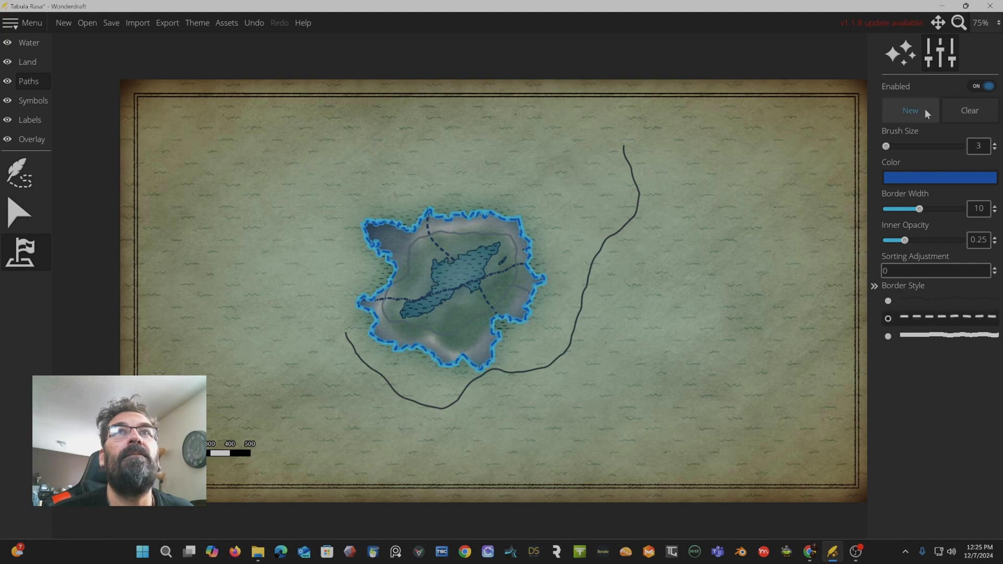
left_click_drag(916, 146, 884, 147)
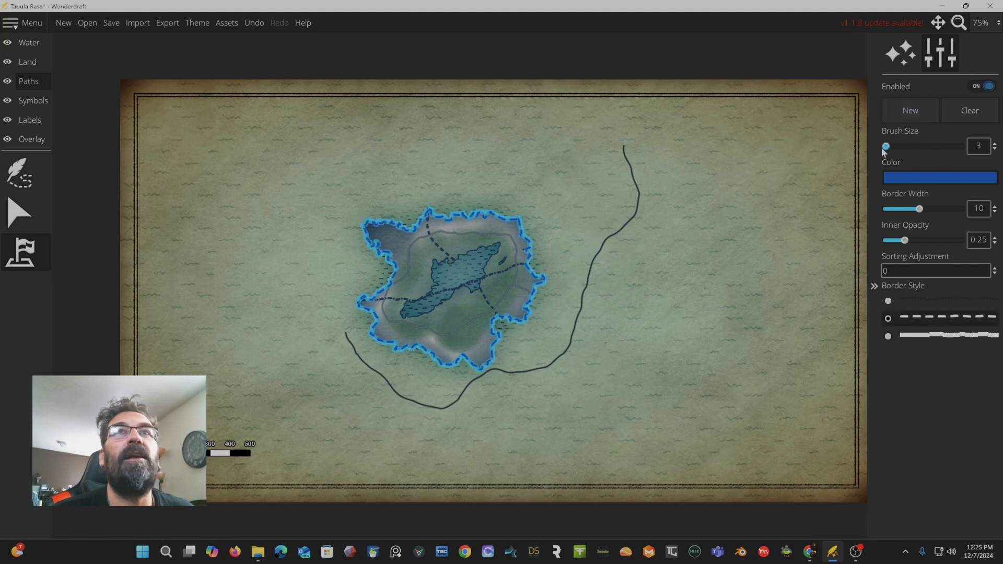
left_click(913, 178)
left_click_drag(787, 115, 847, 104)
left_click_drag(882, 146, 882, 161)
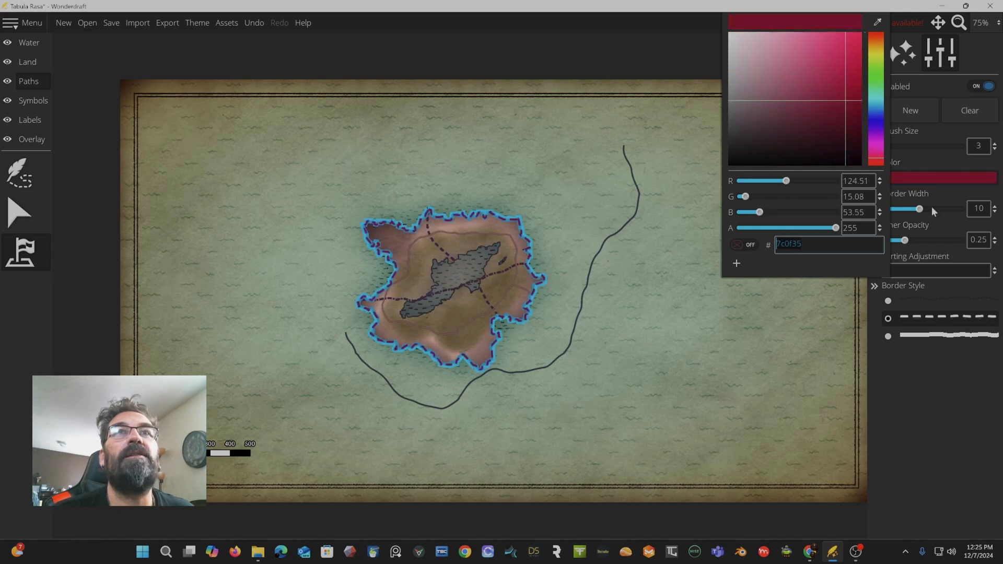
left_click(897, 405)
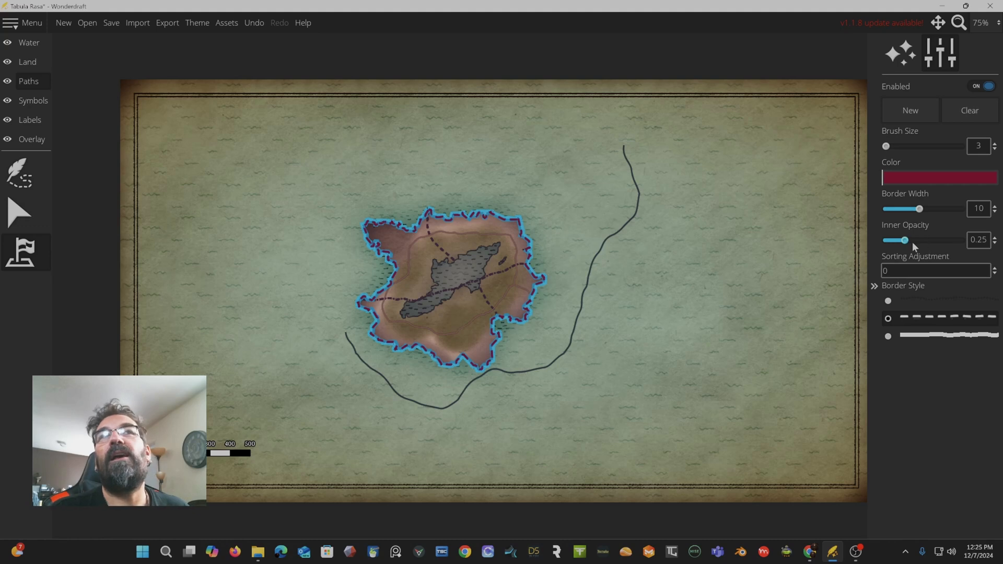
mouse_move(907, 242)
left_mouse_down()
mouse_move(880, 241)
mouse_move(916, 241)
mouse_move(906, 242)
left_mouse_up()
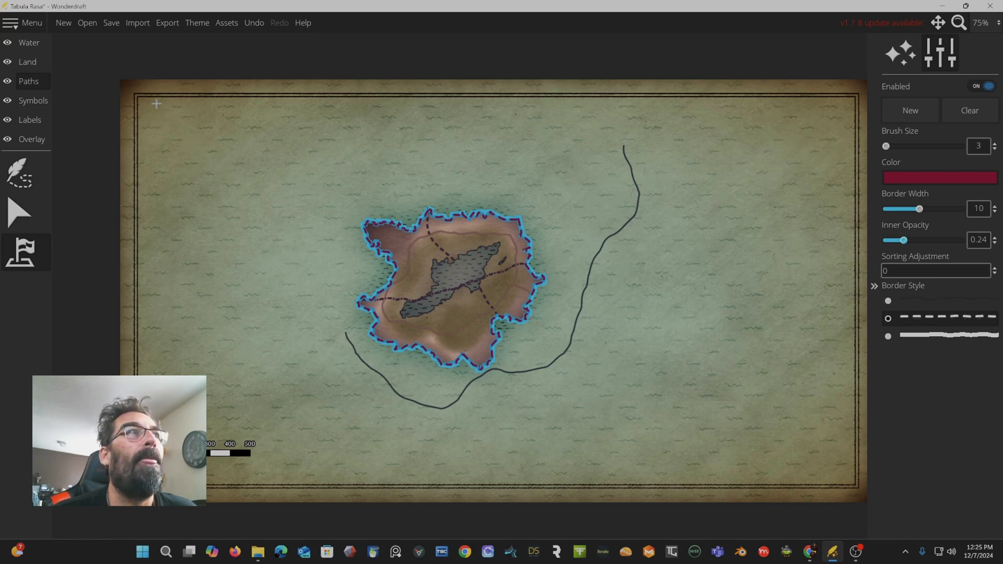
left_click(970, 111)
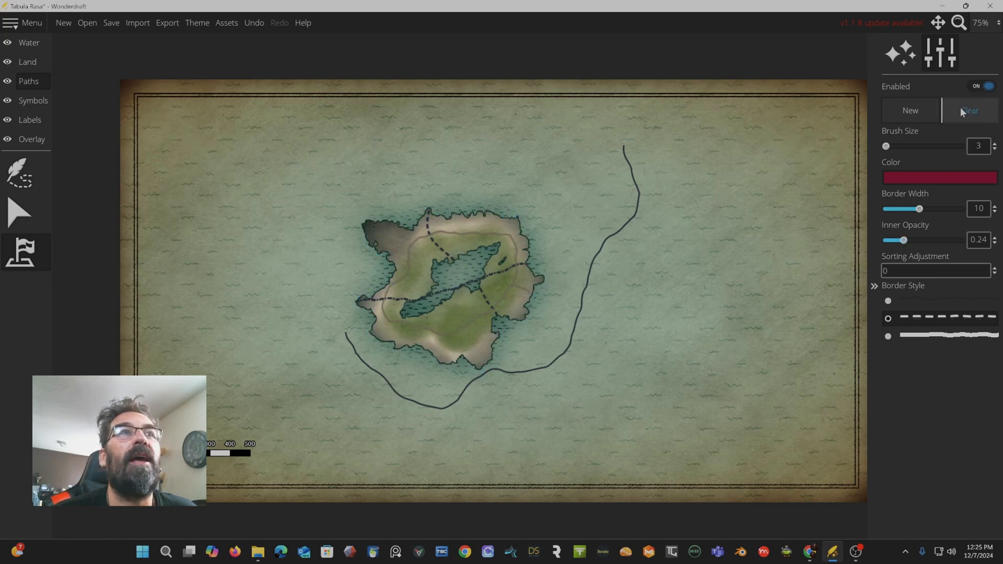
Step: Switch to the symbols category and look over its symbol, tree, mountain, eraser and selection tools
left_click(32, 100)
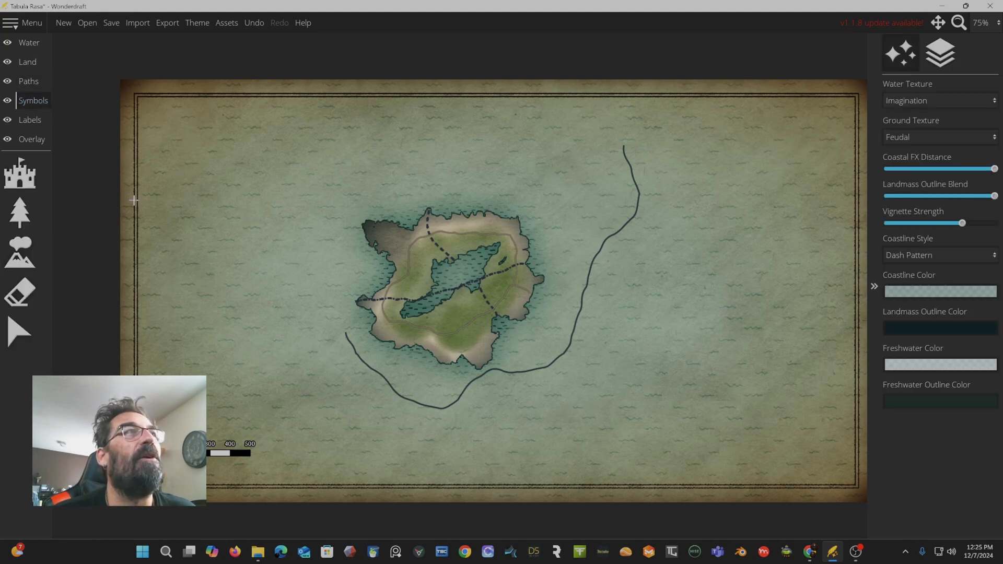
left_click(20, 179)
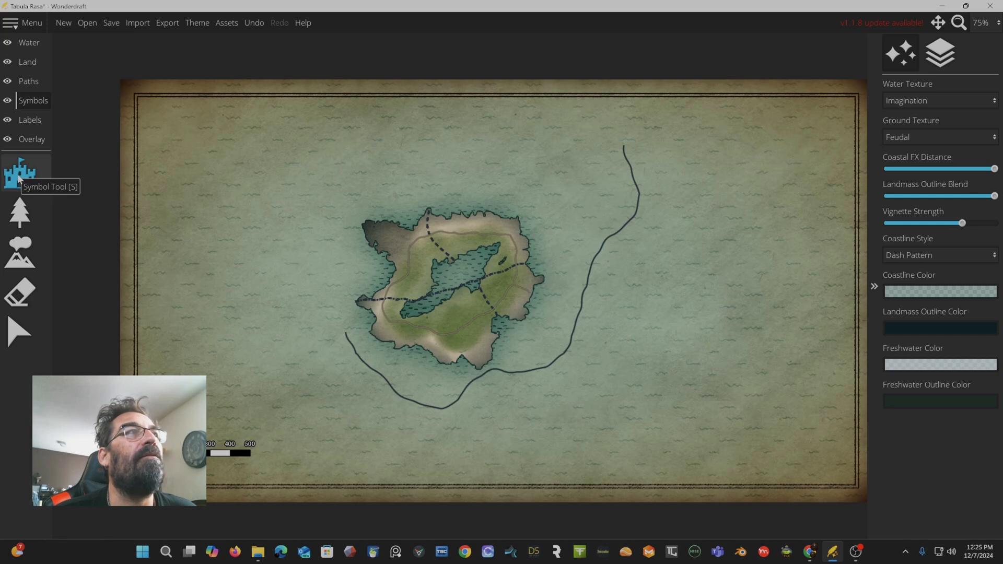
left_click(19, 207)
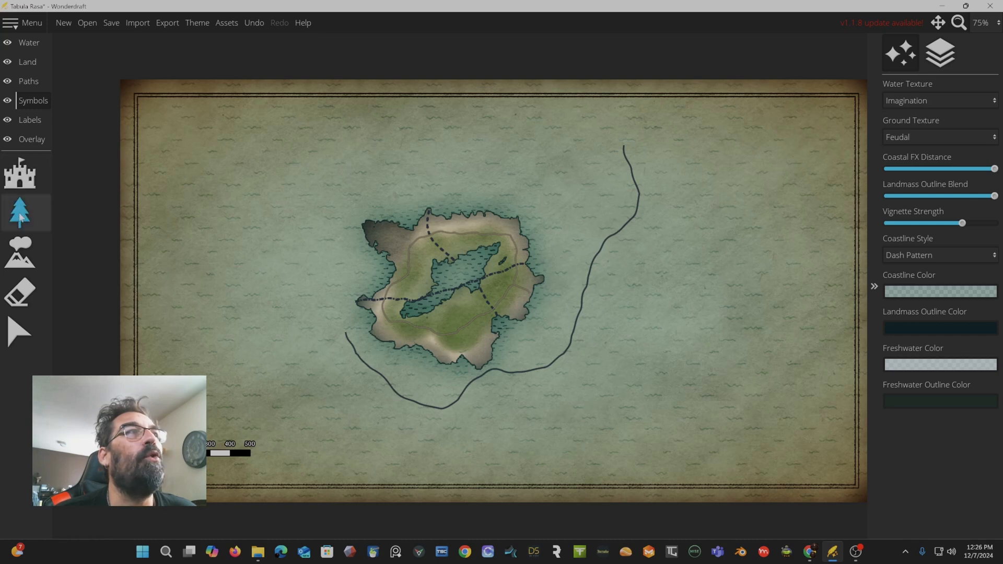
left_click(23, 252)
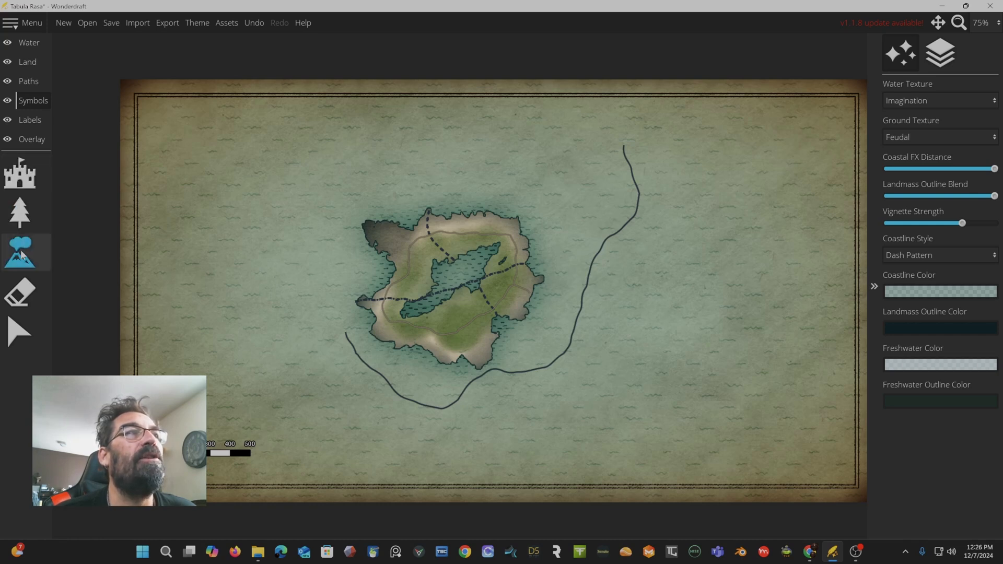
left_click(23, 286)
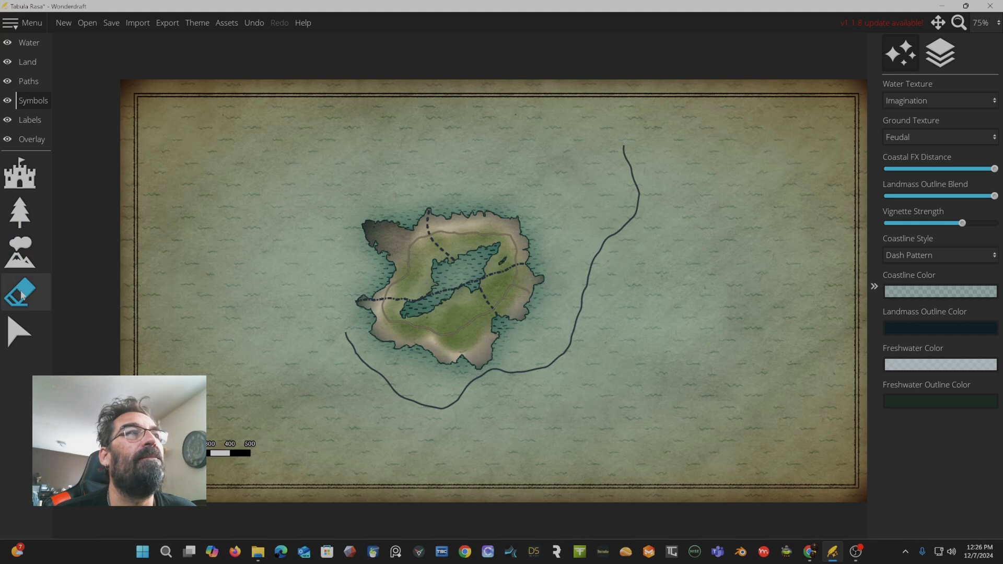
left_click(20, 325)
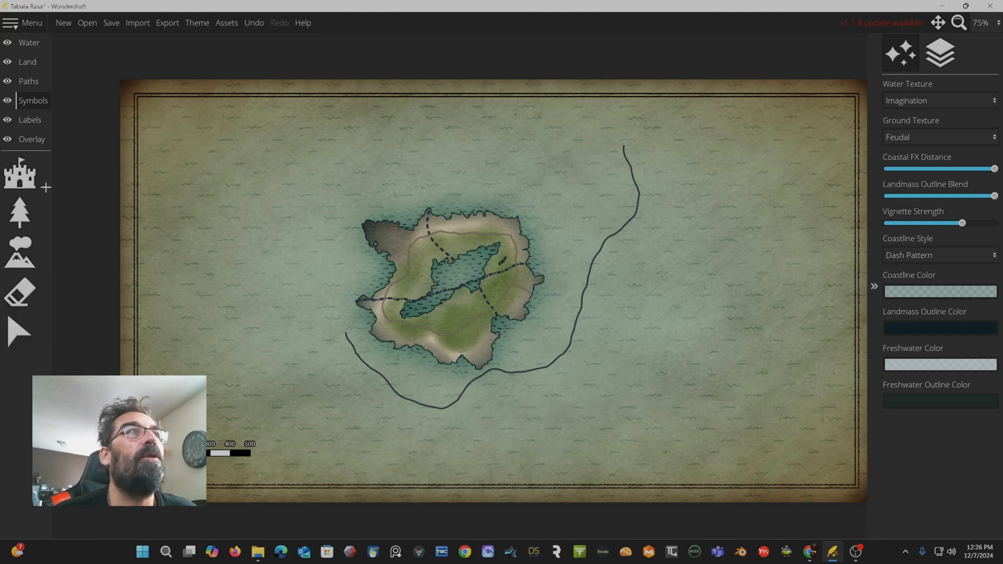
Step: Try placing the wooden bridge symbol at scale 25 over the southwestern arm of the island's lake
left_click(29, 183)
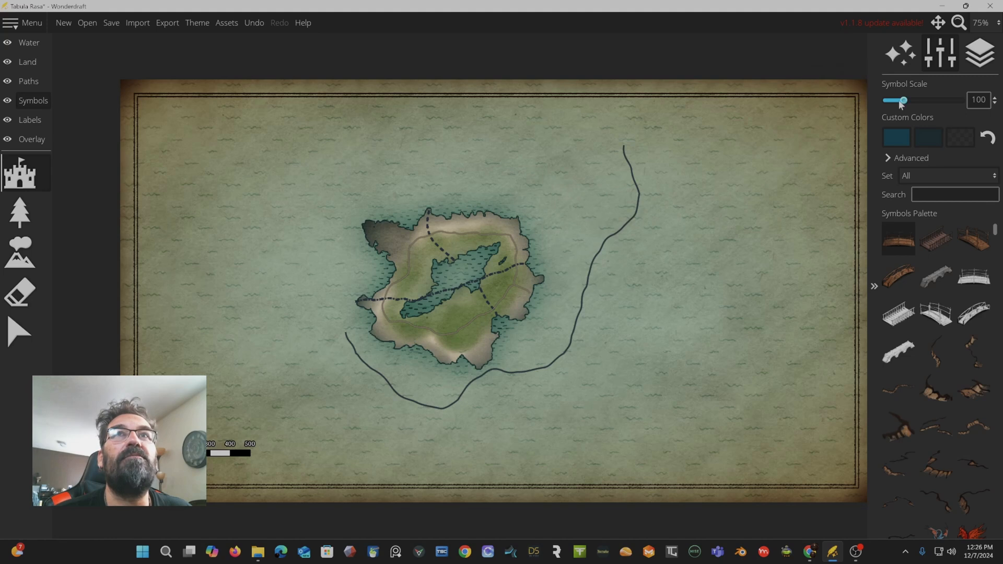
left_click_drag(904, 101, 890, 107)
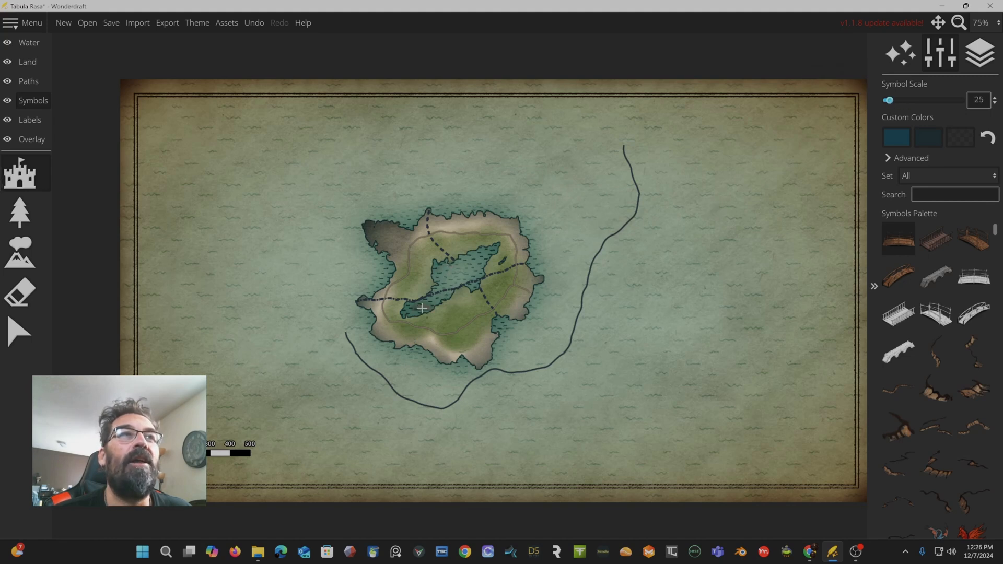
scroll(422, 307, "up", 2)
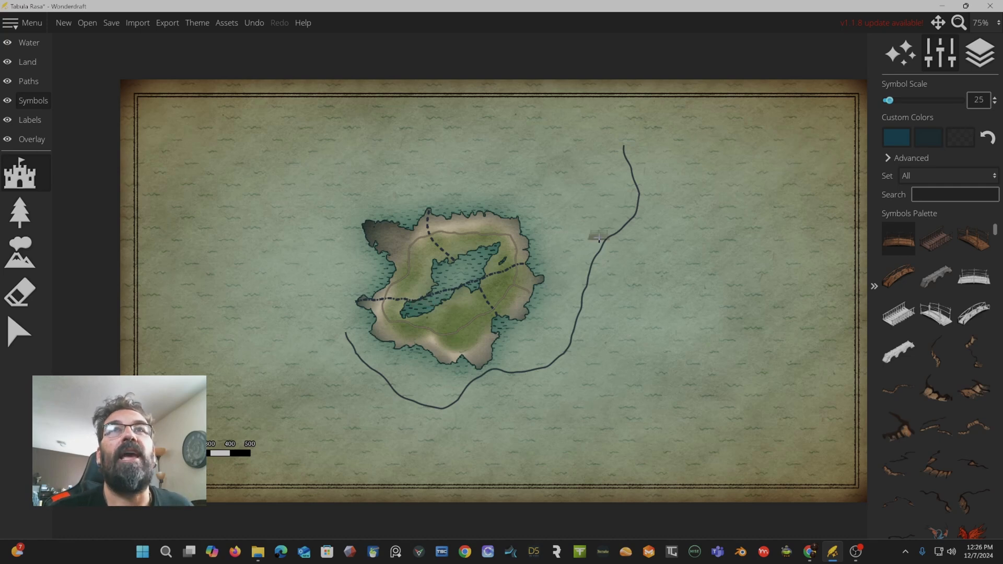
left_click(425, 304)
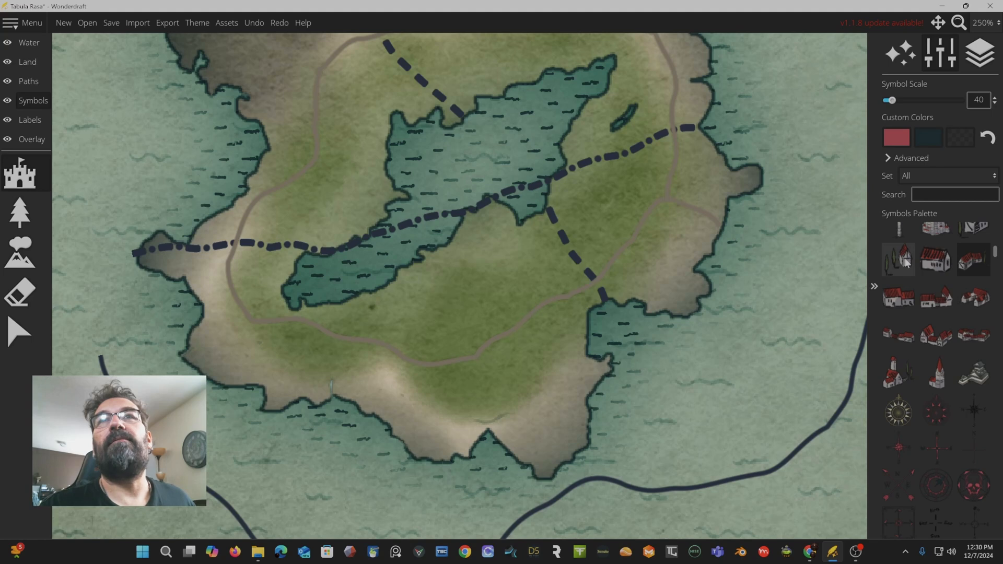
Step: Pick the red-roofed house with tall trees and try mirroring the symbol in both directions
left_click(906, 258)
scroll(938, 260, "up", 1)
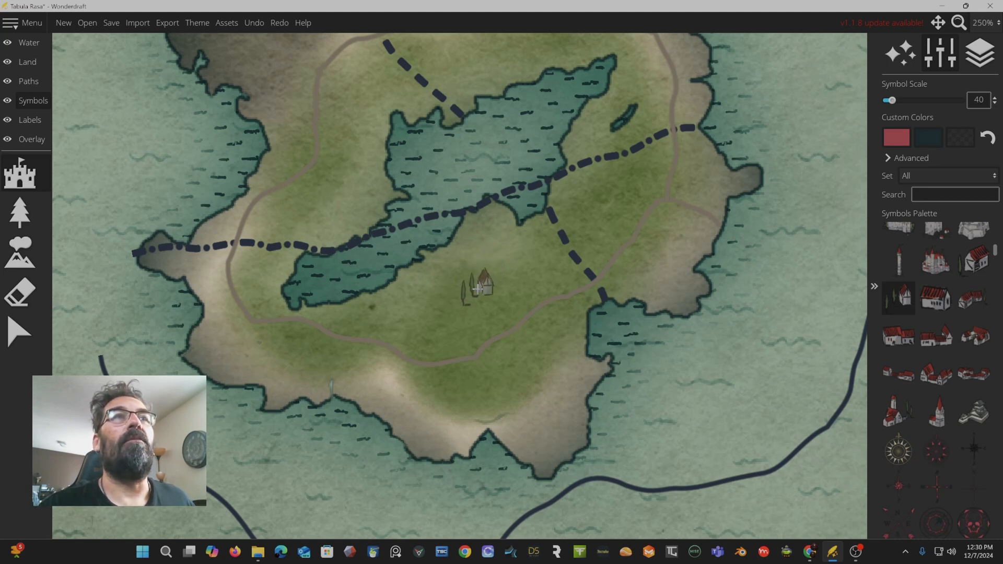
key("m")
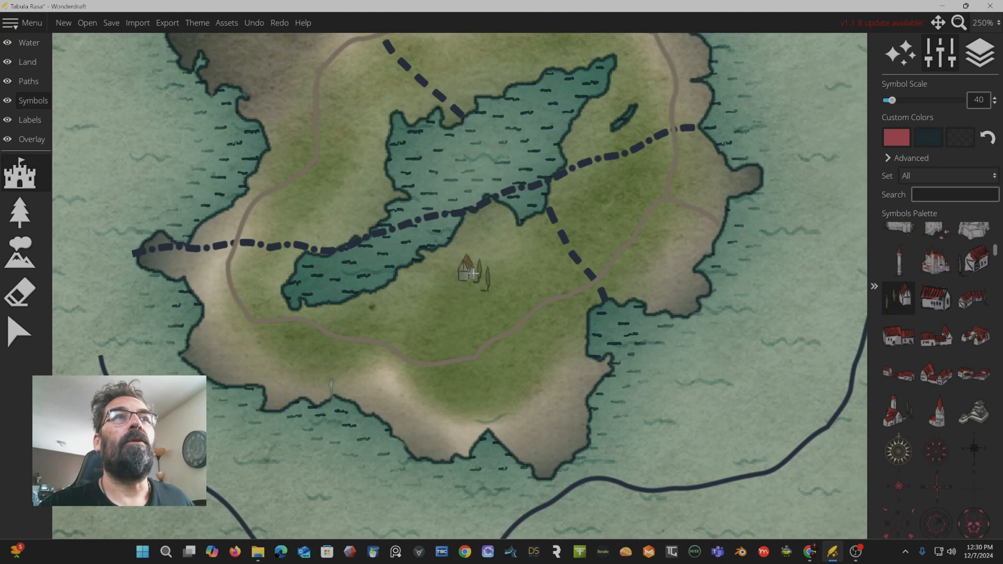
key("m")
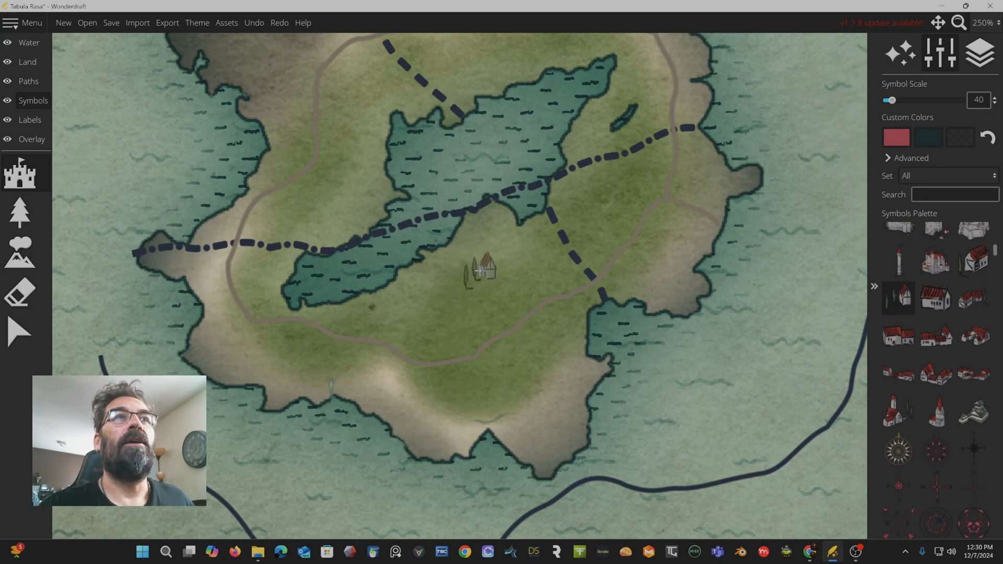
Step: Cycle through the red-roofed building variants and place the house cluster just south of the lake at scale 40
scroll(480, 269, "down", 1)
scroll(480, 269, "up", 4)
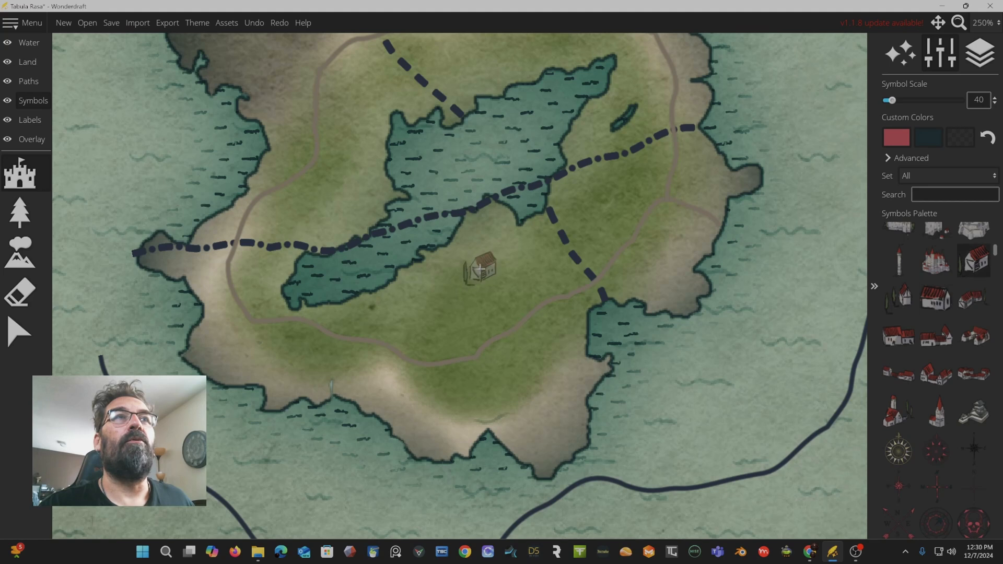
scroll(479, 270, "down", 1)
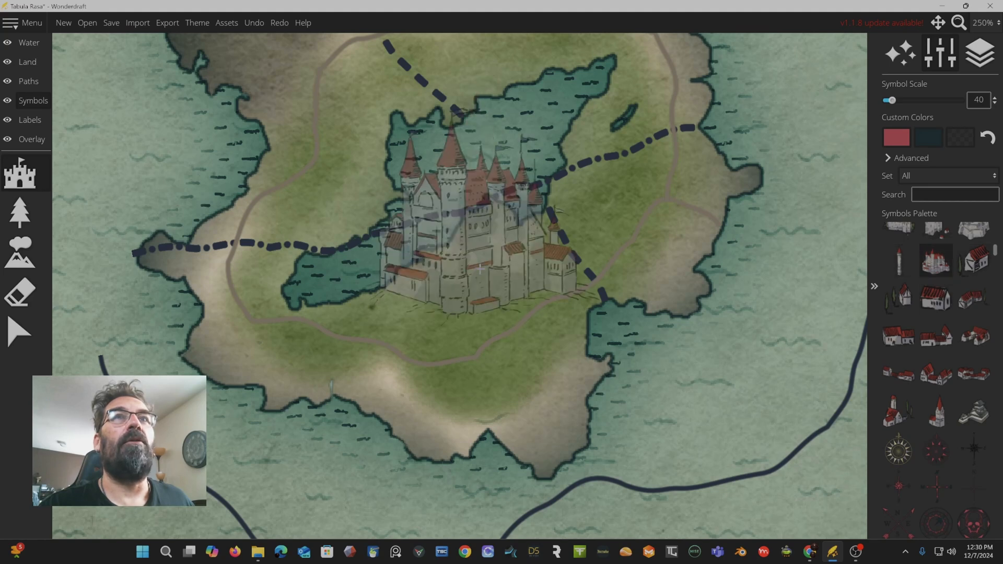
scroll(480, 269, "down", 5)
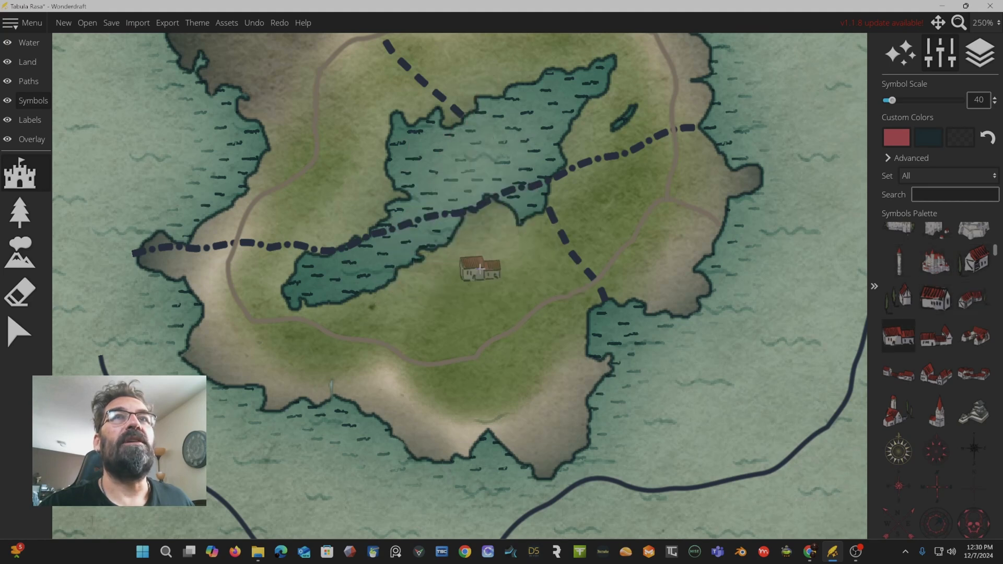
scroll(480, 269, "down", 7)
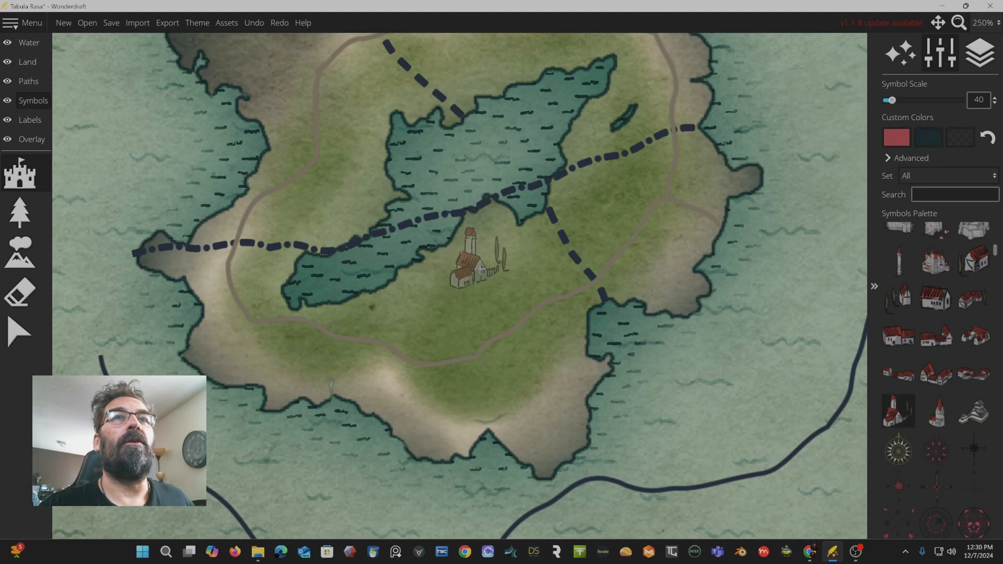
scroll(480, 269, "down", 1)
scroll(480, 269, "up", 7)
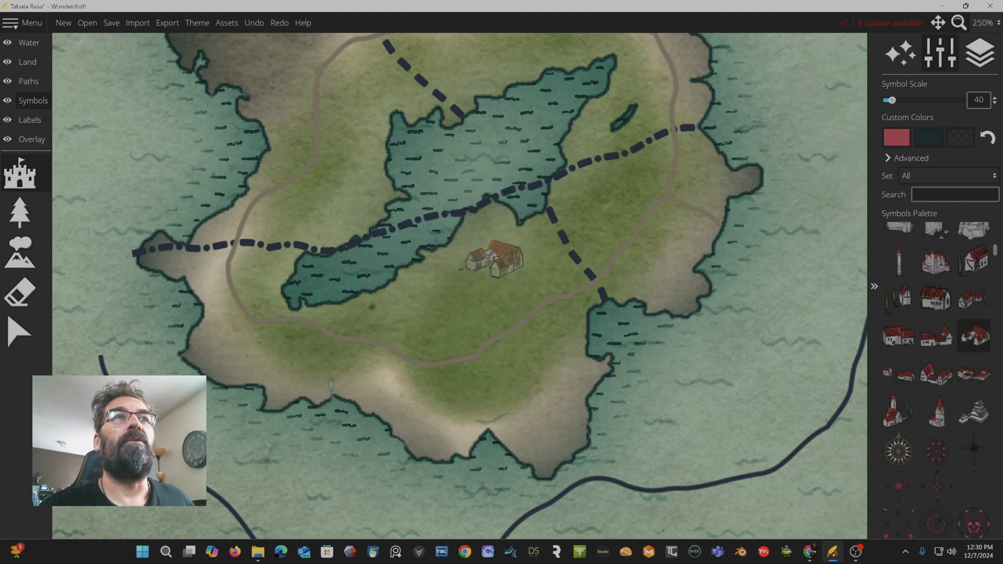
left_click(494, 244)
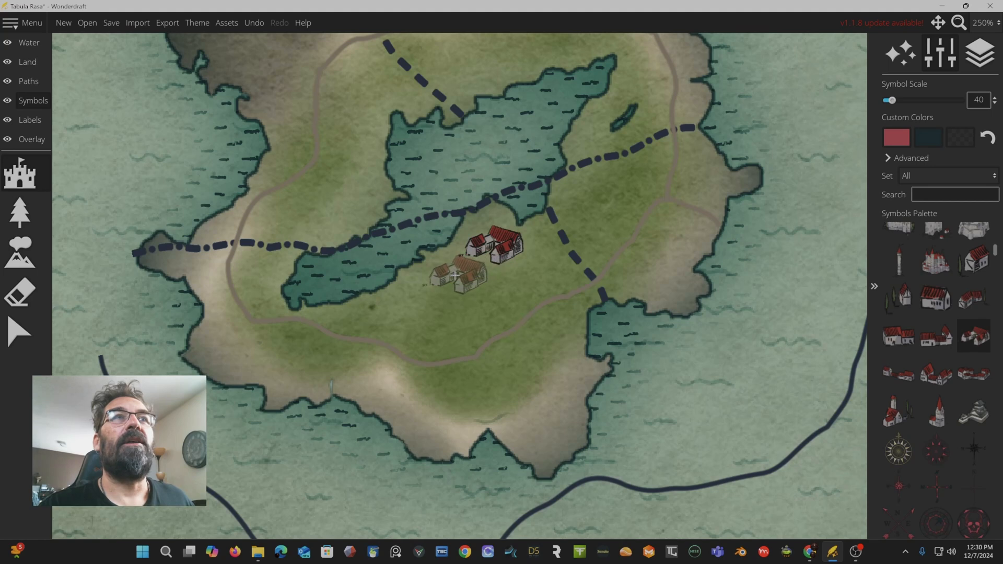
Step: Place two smaller red-roofed double houses at scale 35, one on each side of the house cluster
scroll(456, 276, "up", 1)
scroll(455, 275, "down", 2)
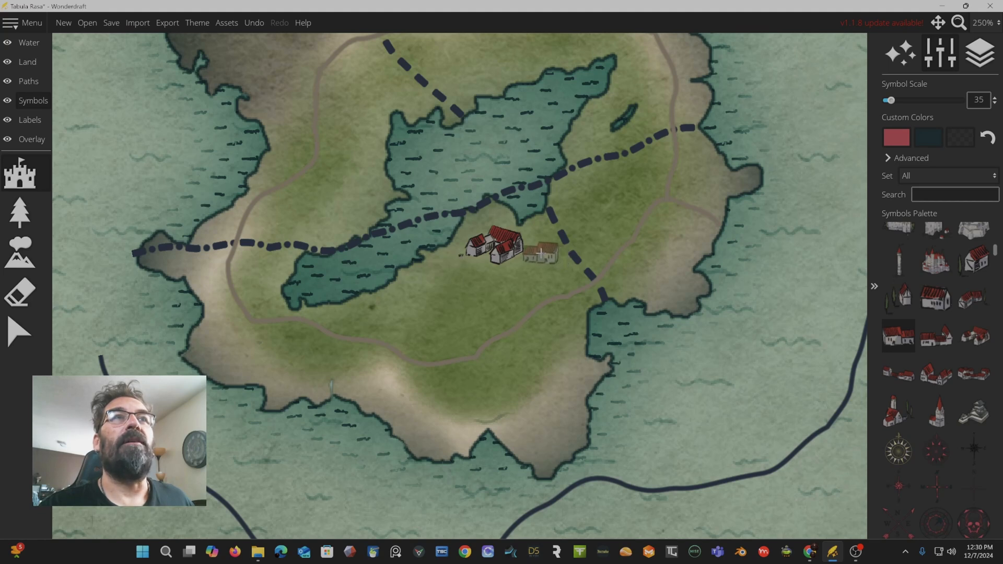
left_click(542, 252)
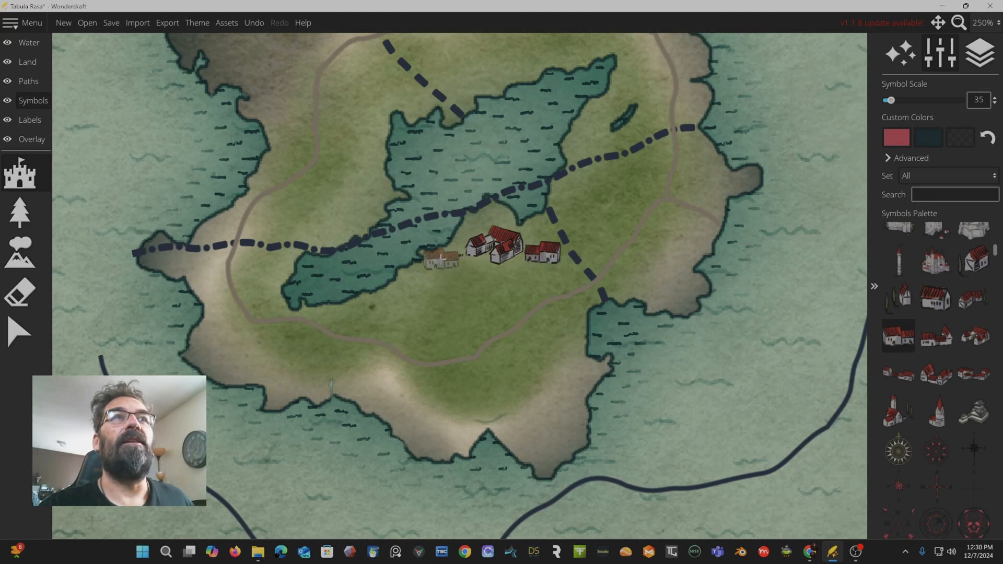
left_click(447, 262)
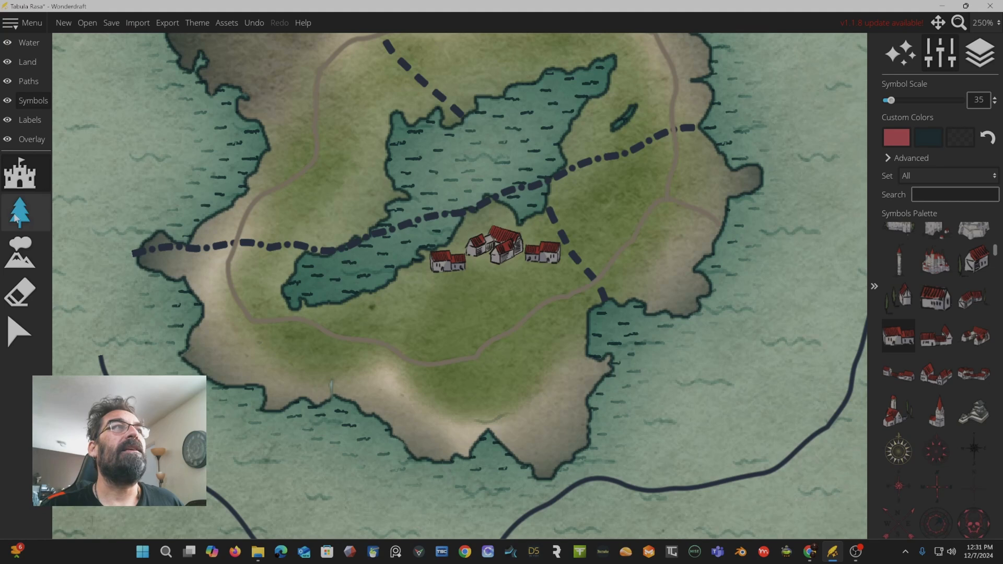
Step: Look through the symbols palette's range of compasses, buildings, trees, fields, rocks, standing stones and ruins
scroll(967, 400, "down", 5)
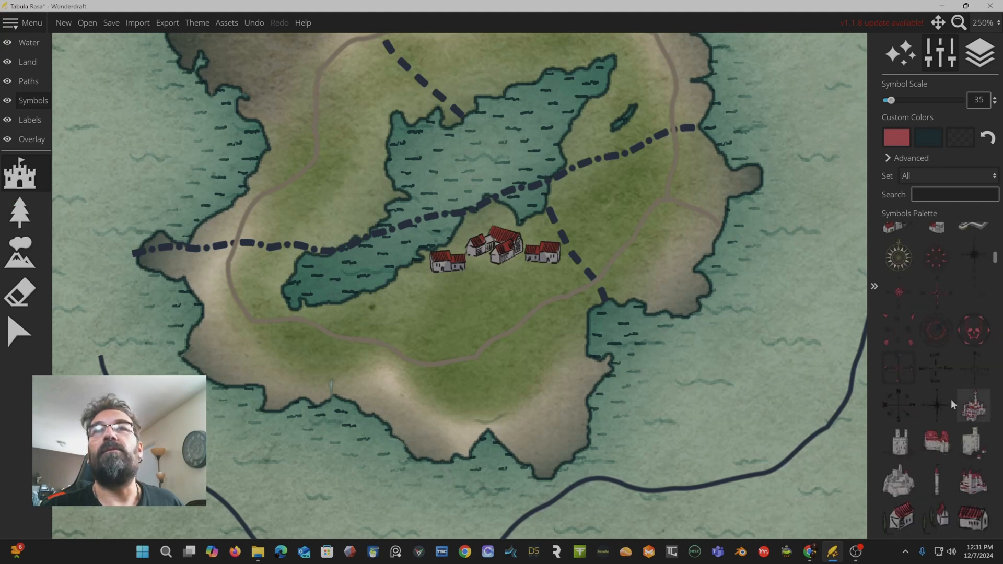
scroll(954, 374, "down", 10)
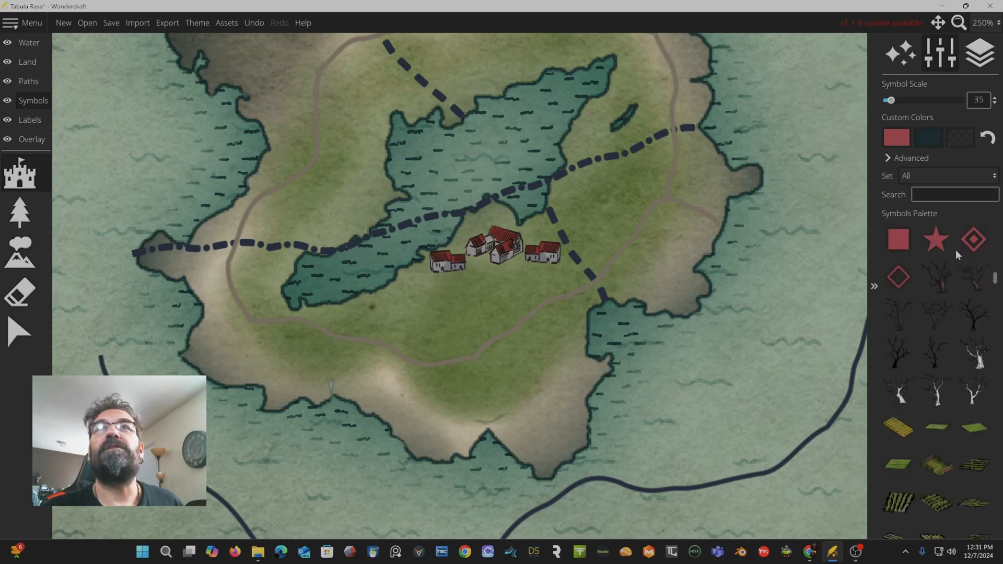
scroll(931, 276, "down", 10)
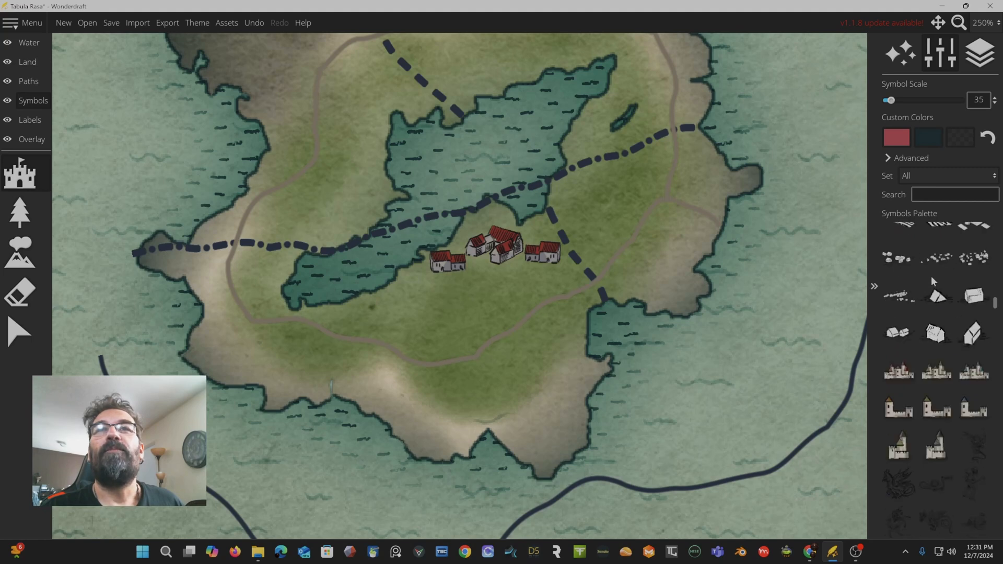
scroll(899, 290, "down", 5)
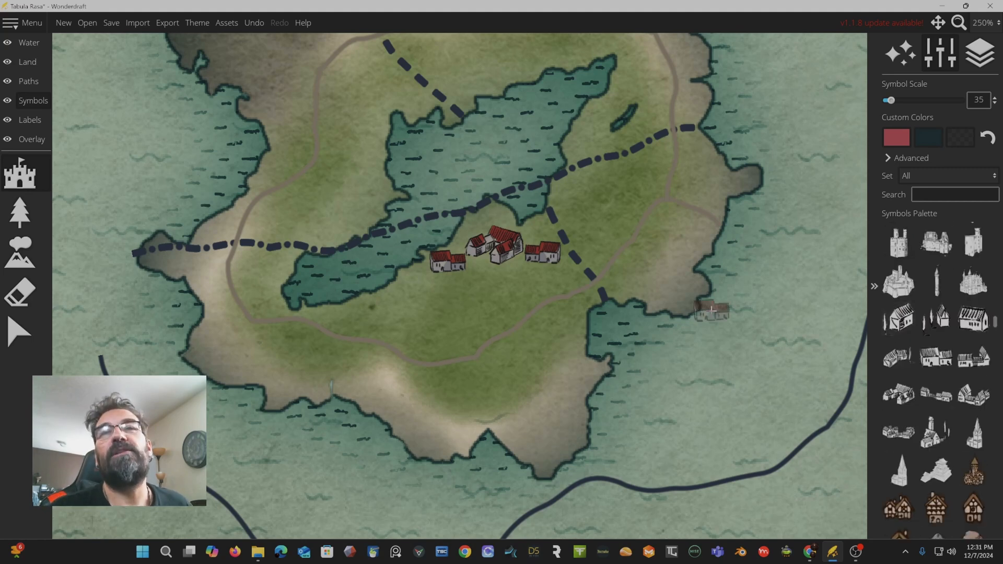
scroll(950, 426, "down", 8)
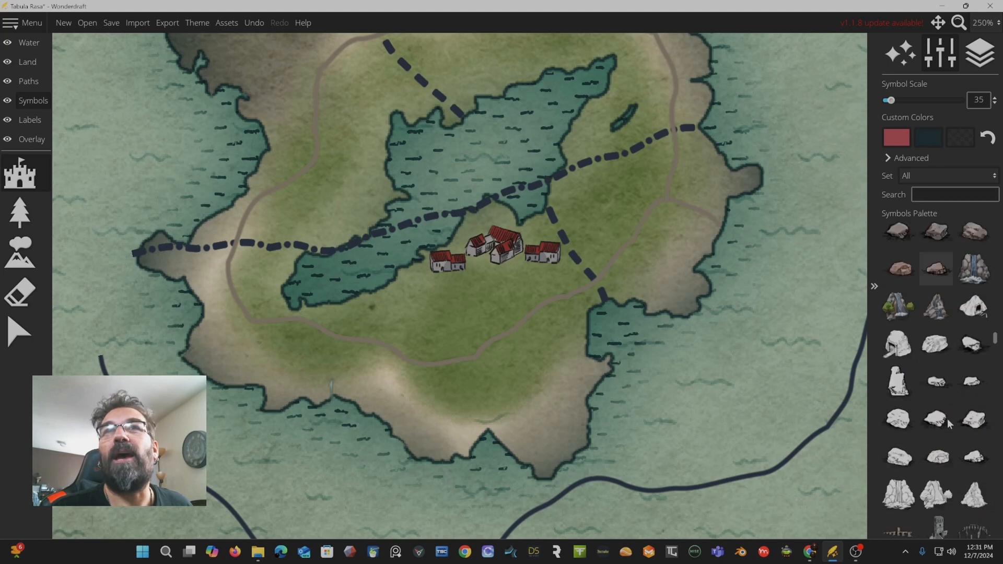
scroll(950, 425, "down", 6)
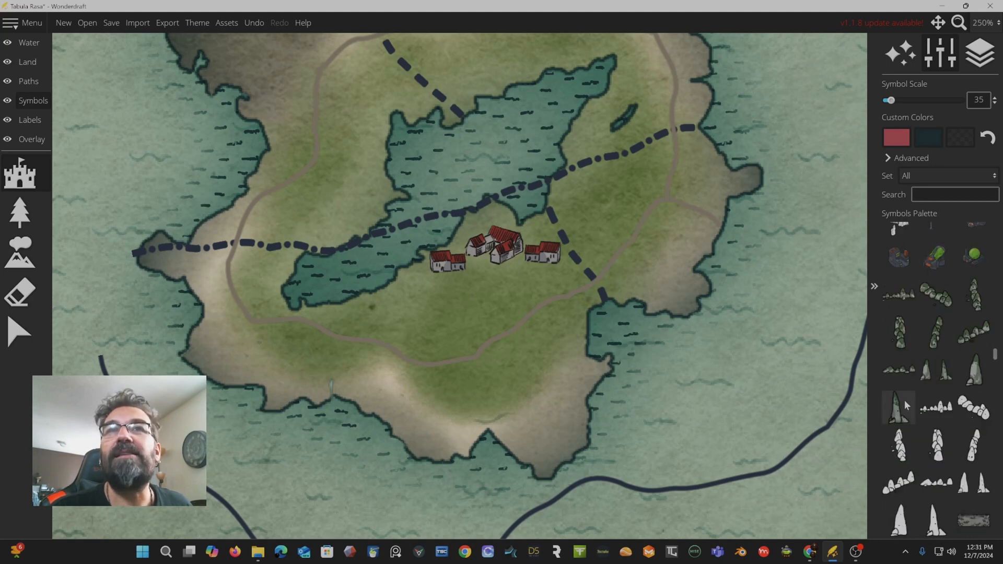
scroll(976, 379, "down", 4)
Step: Scatter the round yellow-green trees at symbol scale 20 around the village and on the land northwest of the lake
scroll(802, 356, "down", 3)
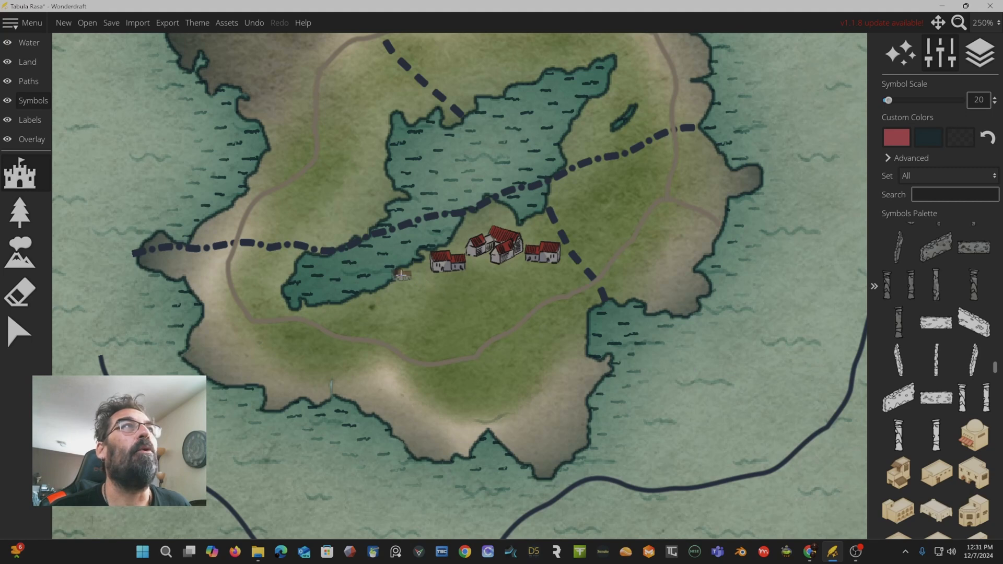
left_click(21, 213)
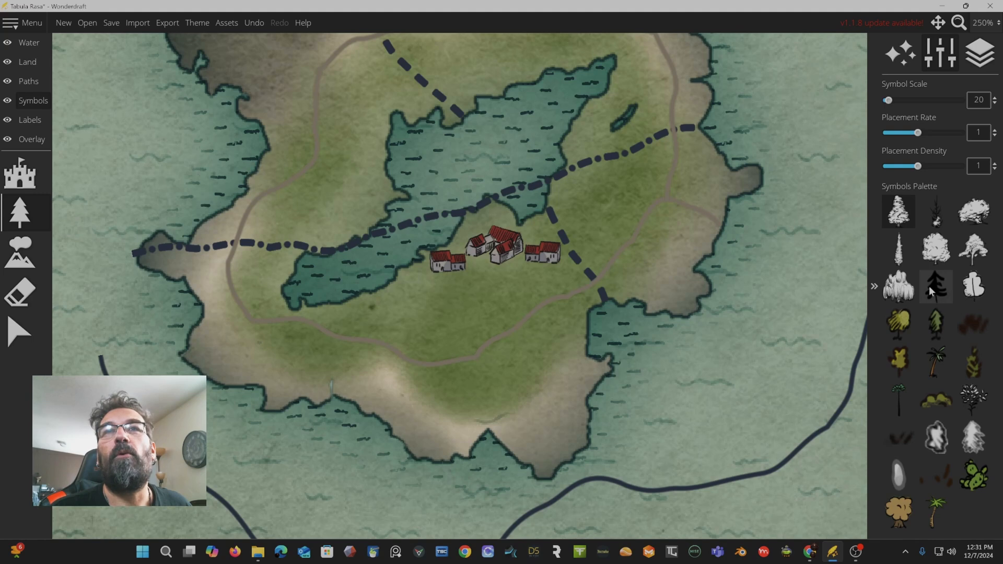
left_click(900, 328)
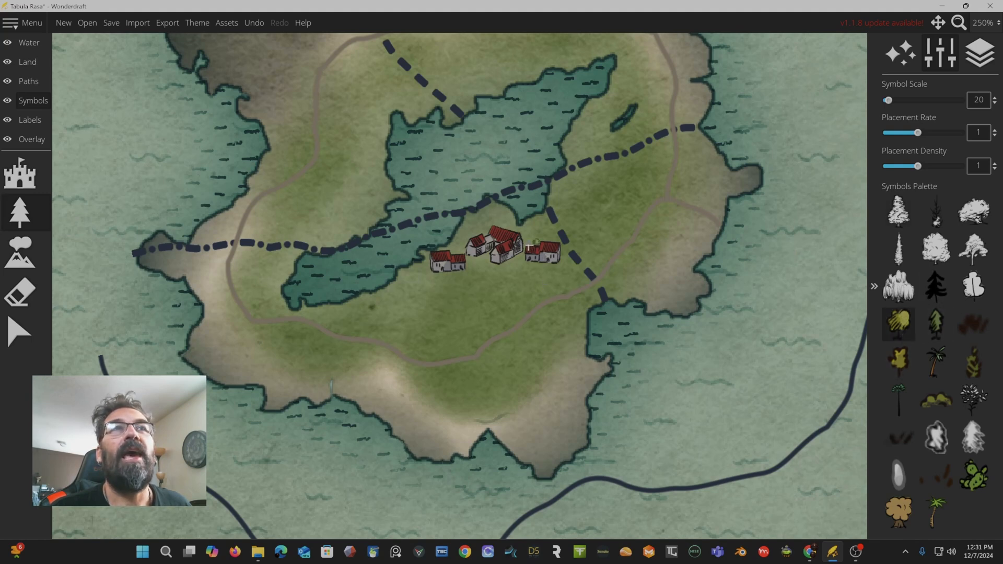
mouse_move(533, 226)
left_mouse_down()
mouse_move(486, 205)
mouse_move(491, 221)
mouse_move(465, 239)
mouse_move(482, 226)
mouse_move(476, 245)
mouse_move(456, 245)
mouse_move(430, 278)
mouse_move(411, 278)
mouse_move(432, 285)
mouse_move(427, 294)
mouse_move(397, 299)
mouse_move(494, 264)
left_mouse_up()
mouse_move(459, 95)
left_mouse_down()
mouse_move(384, 86)
mouse_move(426, 103)
left_mouse_up()
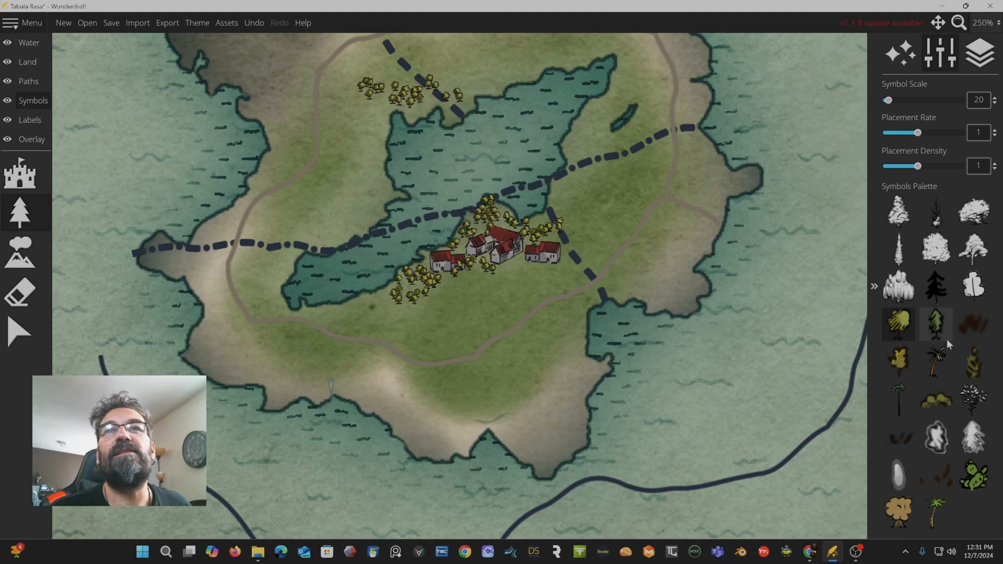
Step: Paint dark green conifers at symbol scale 45 around the yellow-green trees northwest of the lake
left_click(935, 322)
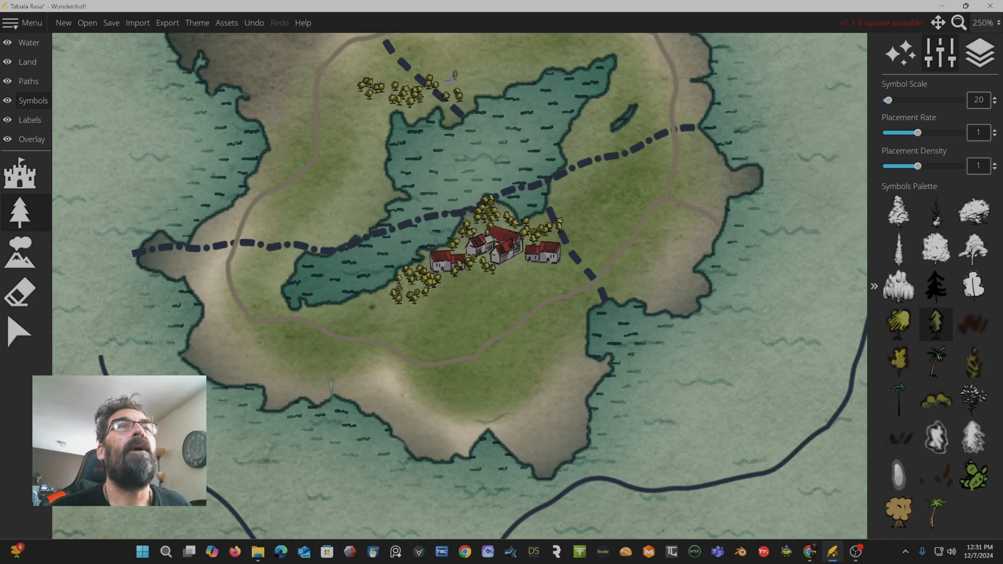
scroll(420, 93, "up", 2)
mouse_move(419, 93)
left_mouse_down()
mouse_move(408, 76)
mouse_move(416, 86)
mouse_move(356, 82)
mouse_move(425, 57)
mouse_move(438, 67)
mouse_move(350, 120)
mouse_move(377, 118)
left_mouse_up()
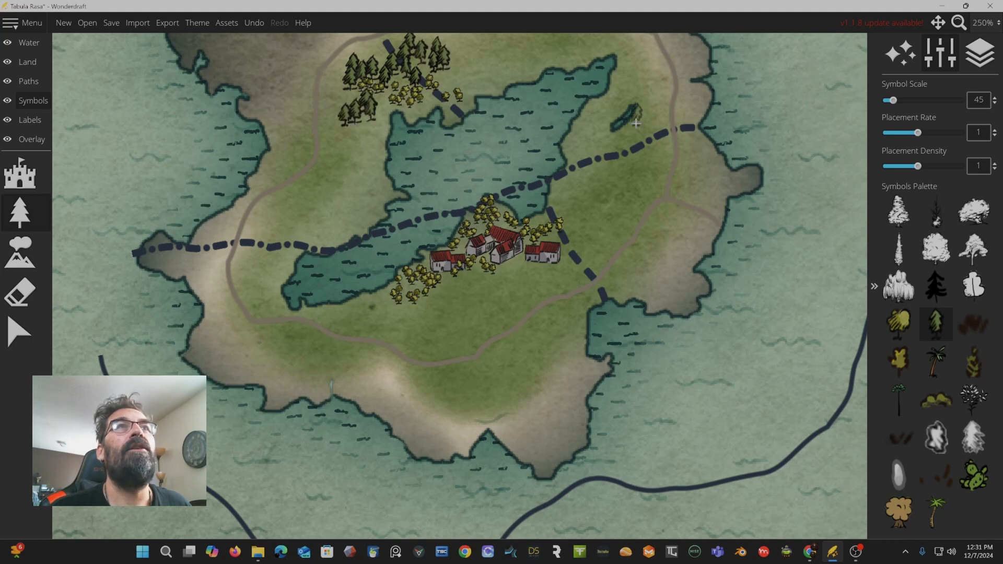
Step: Paint a sparse row of dark green conifers north of the lake at symbol scale 35 and placement density 0.5
scroll(579, 137, "down", 2)
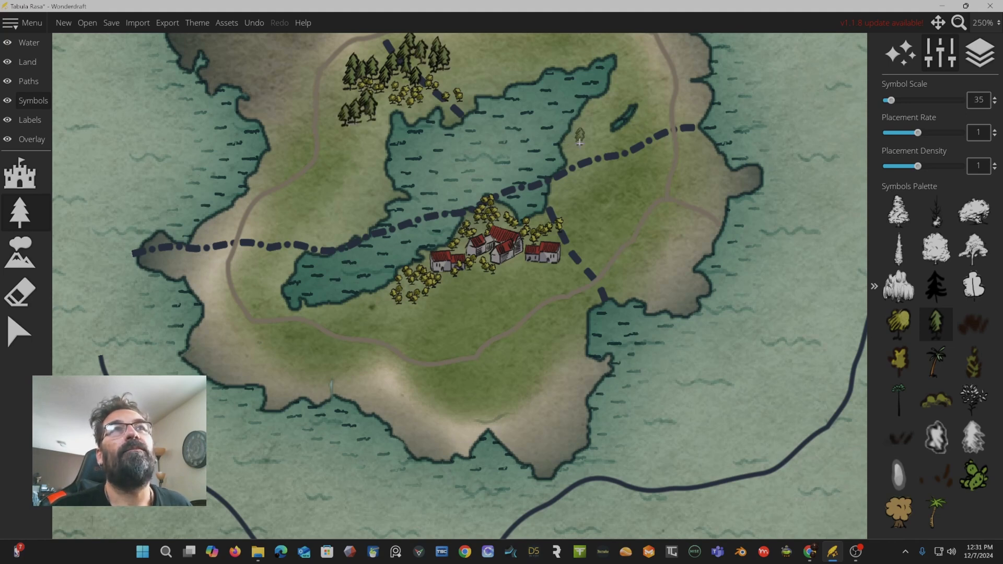
scroll(581, 140, "down", 6)
scroll(580, 140, "up", 1)
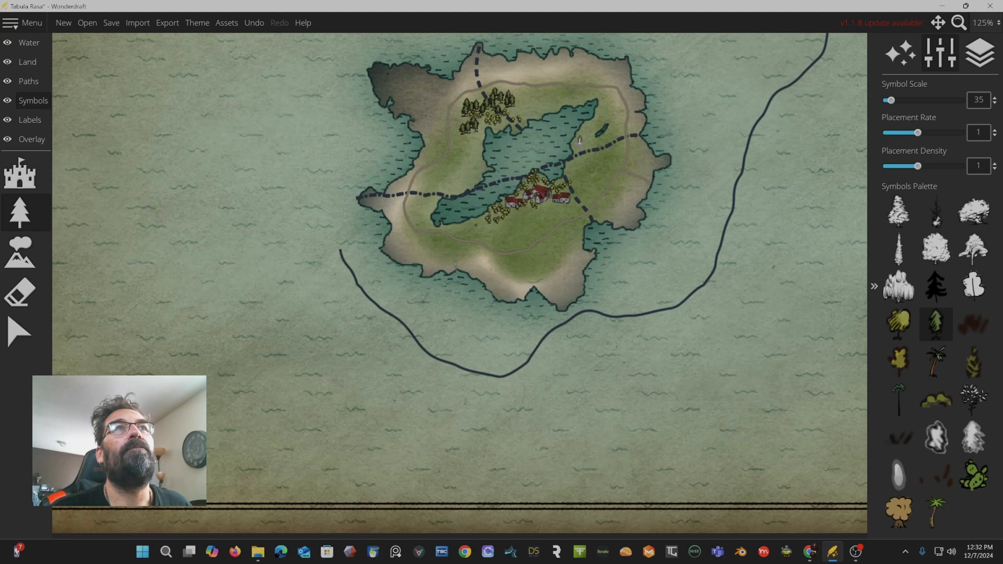
left_click_drag(579, 140, 517, 242)
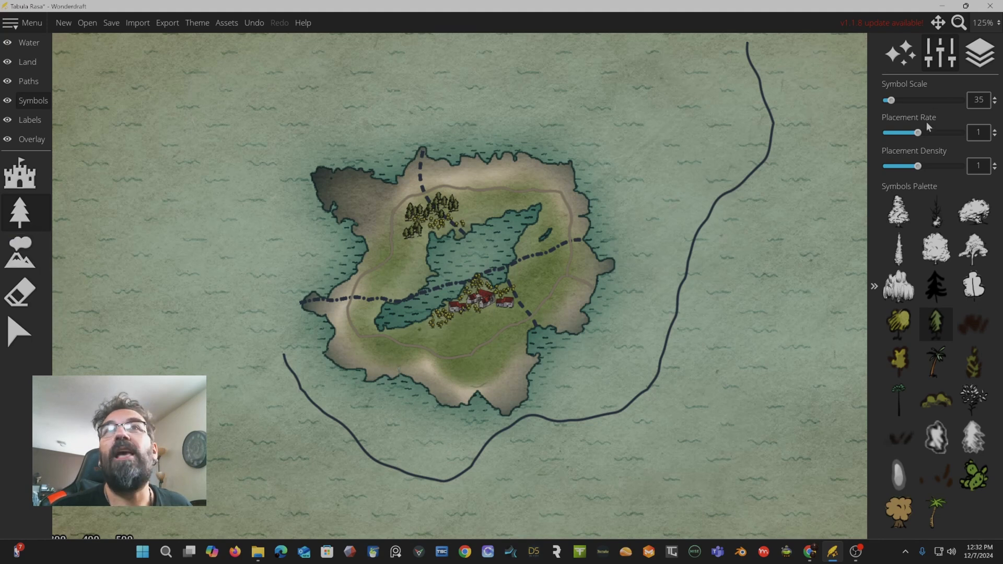
left_click_drag(921, 165, 898, 167)
left_click_drag(459, 227, 519, 195)
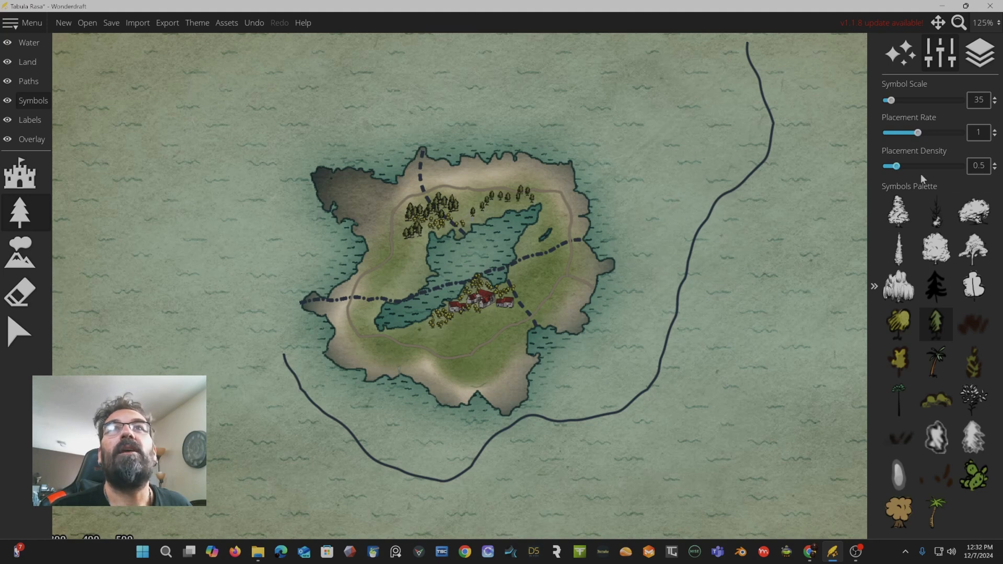
Step: Thicken the conifer forest north of the lake at placement density 1.7 and extend it eastward at placement rate 1.65
left_click_drag(491, 196, 506, 187)
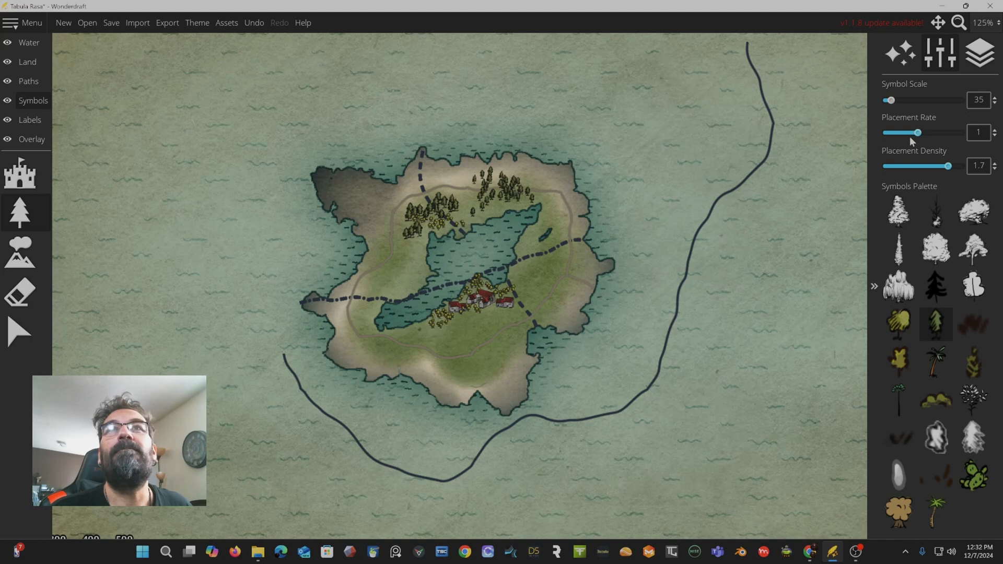
left_click_drag(927, 135, 946, 133)
mouse_move(538, 189)
left_mouse_down()
mouse_move(554, 202)
mouse_move(520, 194)
mouse_move(549, 179)
left_mouse_up()
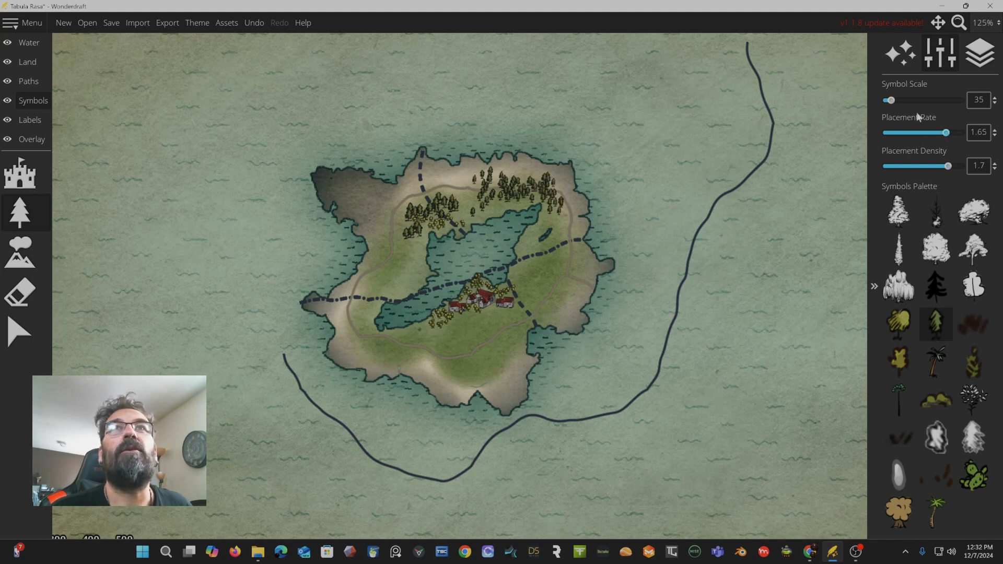
Step: Paint small brown hill symbols on the grassland east of the village at placement rate 1.15
left_click_drag(937, 132, 925, 133)
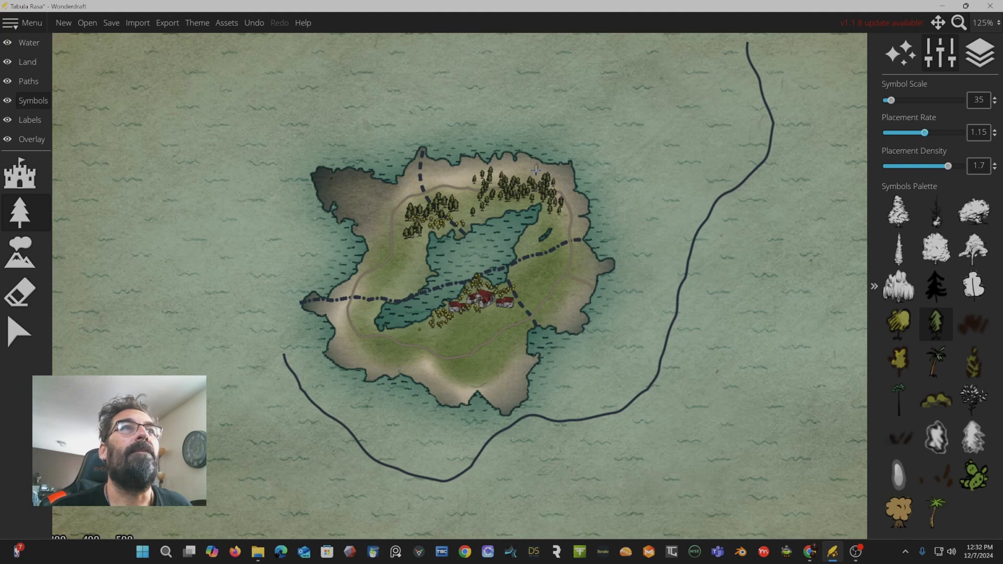
left_click(20, 258)
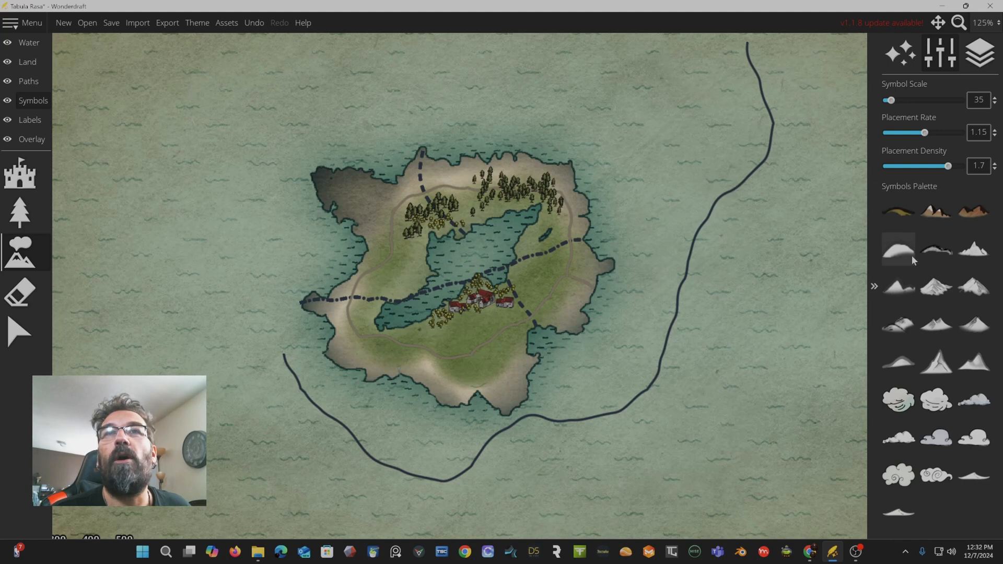
left_click(939, 252)
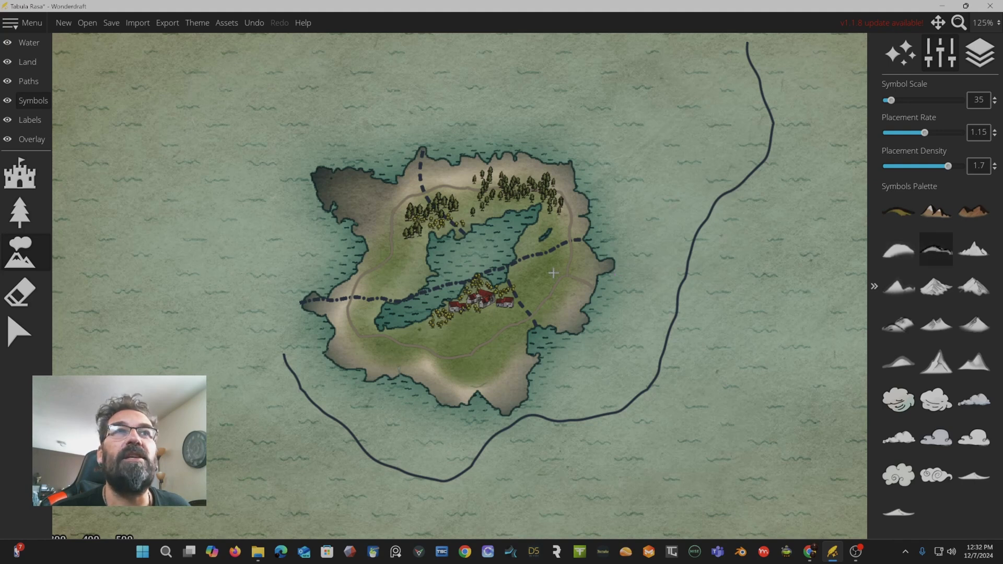
scroll(555, 272, "up", 4)
scroll(555, 272, "up", 5)
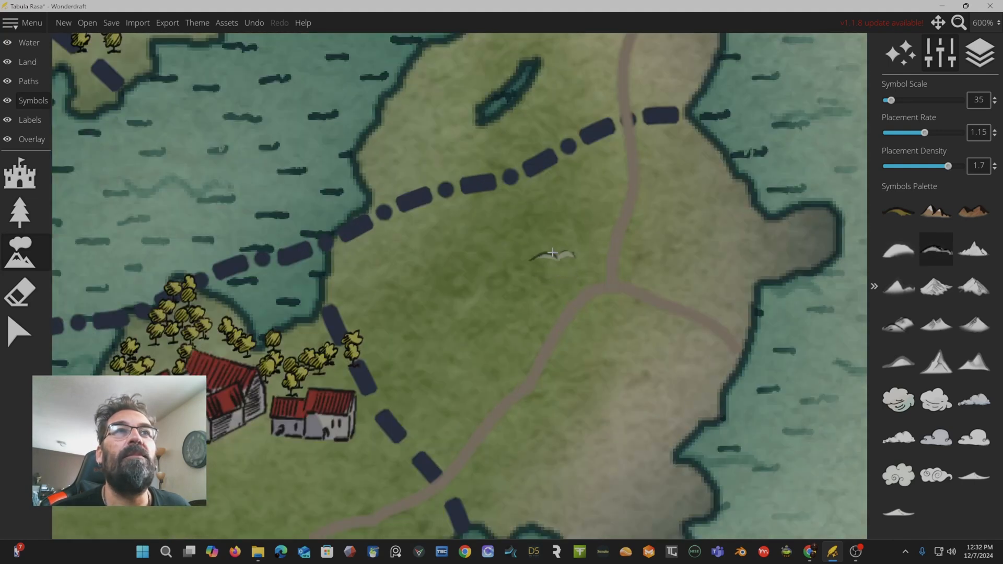
left_click(899, 323)
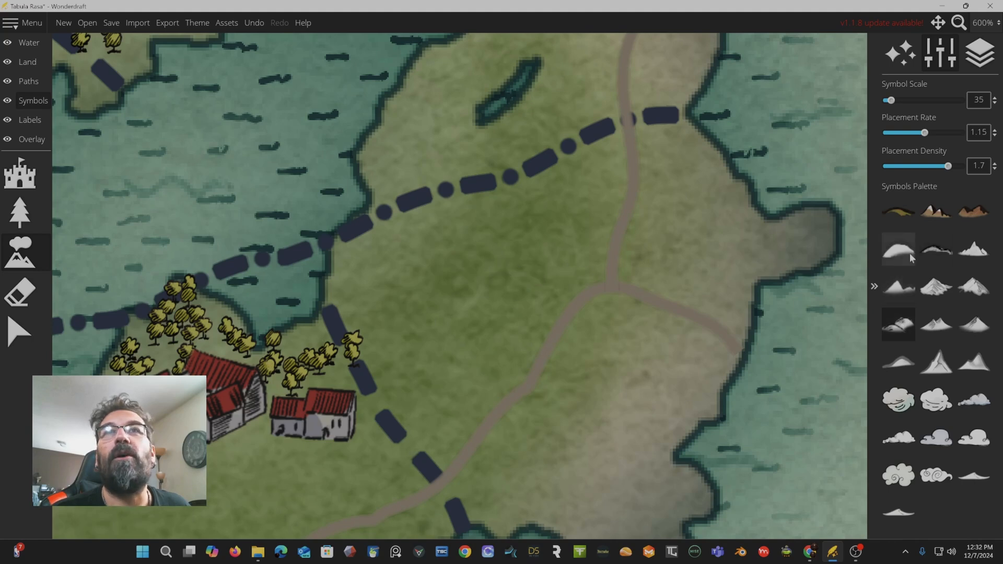
left_click(899, 212)
mouse_move(392, 282)
left_mouse_down()
mouse_move(439, 272)
mouse_move(466, 222)
mouse_move(488, 216)
mouse_move(445, 349)
left_mouse_up()
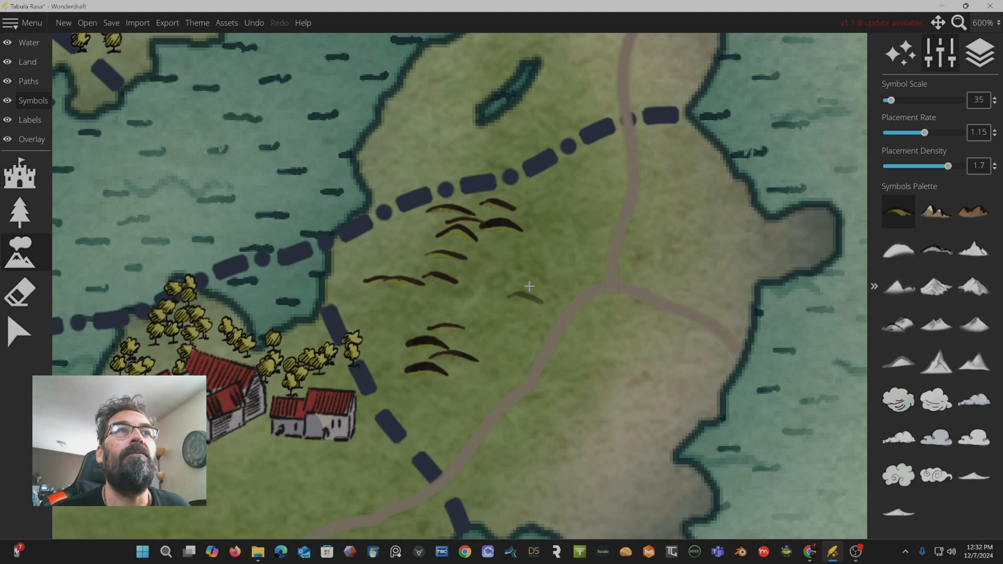
Step: Place a rugged mountain south of the village and another on the northwest headland, plus a sharp peak west of the southern mountain
scroll(577, 257, "down", 4)
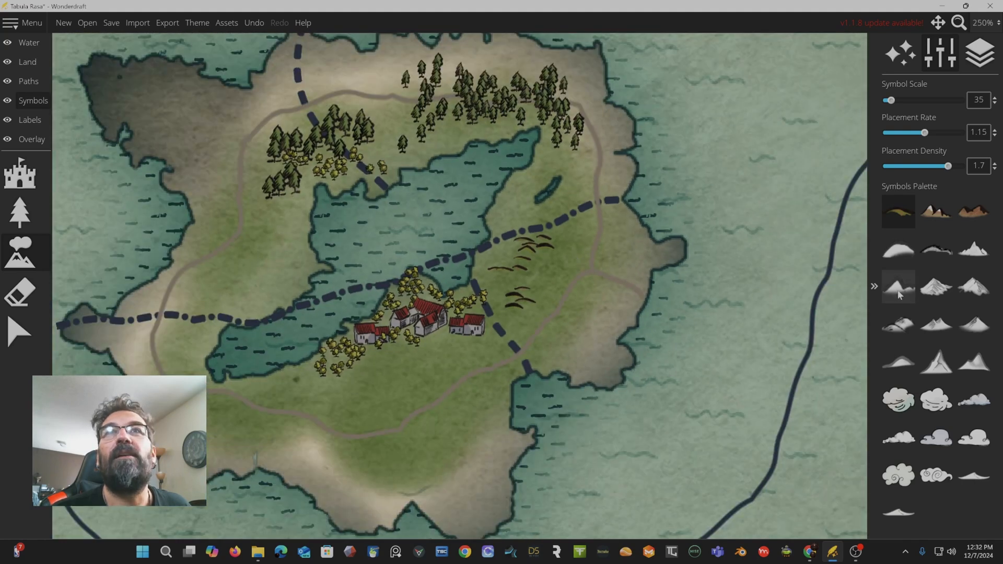
left_click(936, 286)
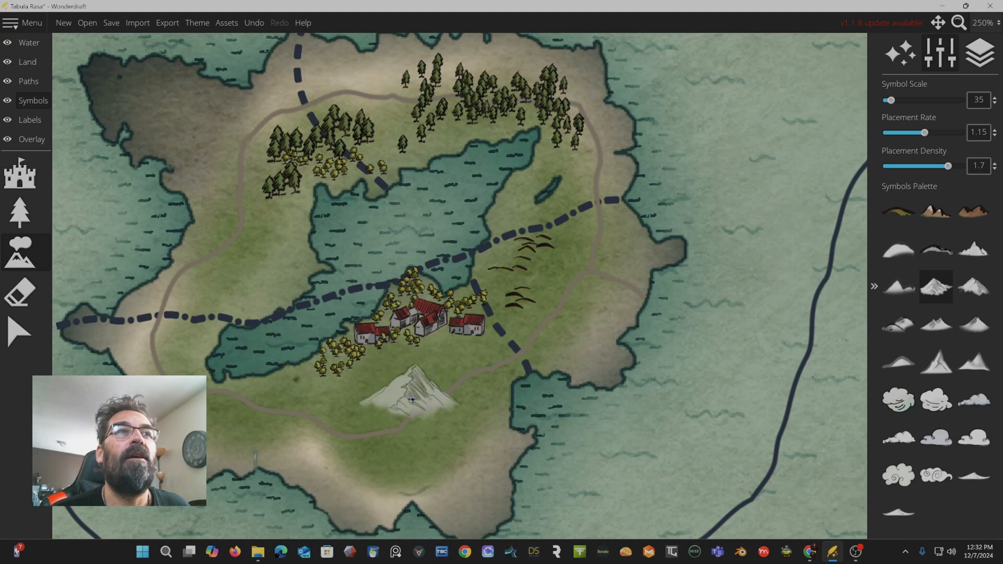
left_click(422, 401)
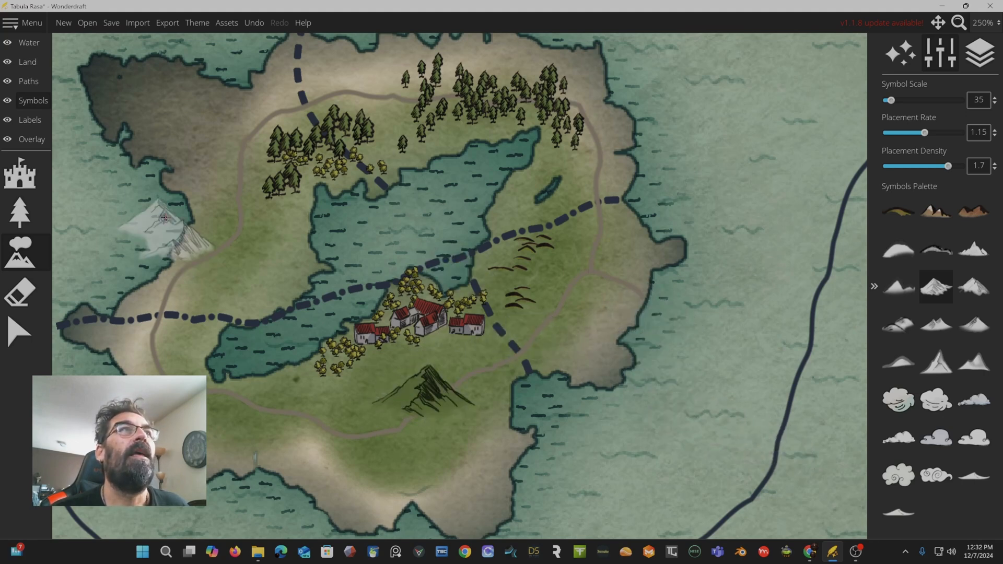
left_click(168, 113)
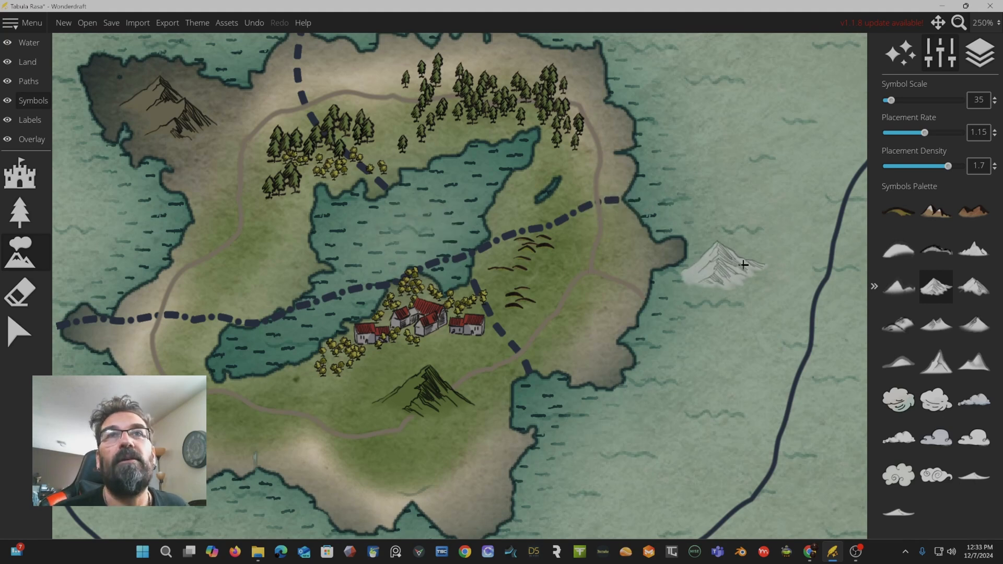
left_click(935, 377)
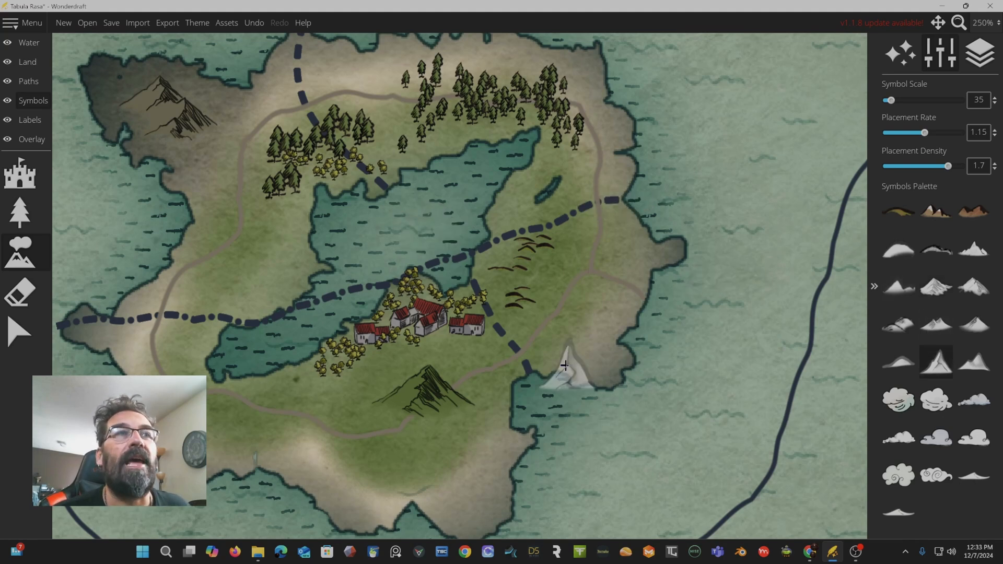
left_click(378, 383)
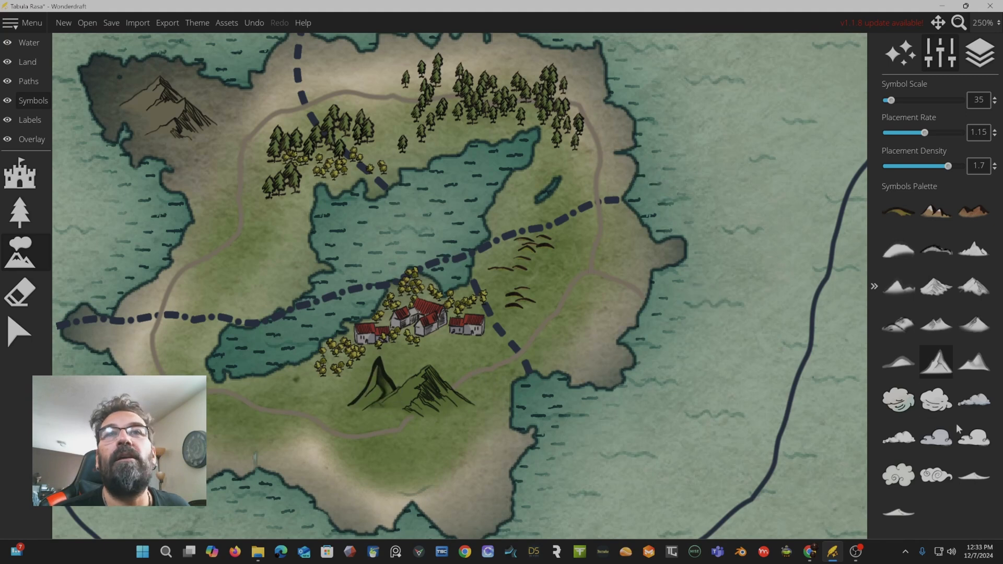
Step: Try out the cloud symbols over the sea east of the island and undo the placements
left_click(936, 437)
left_click(621, 447)
key("ctrl+z")
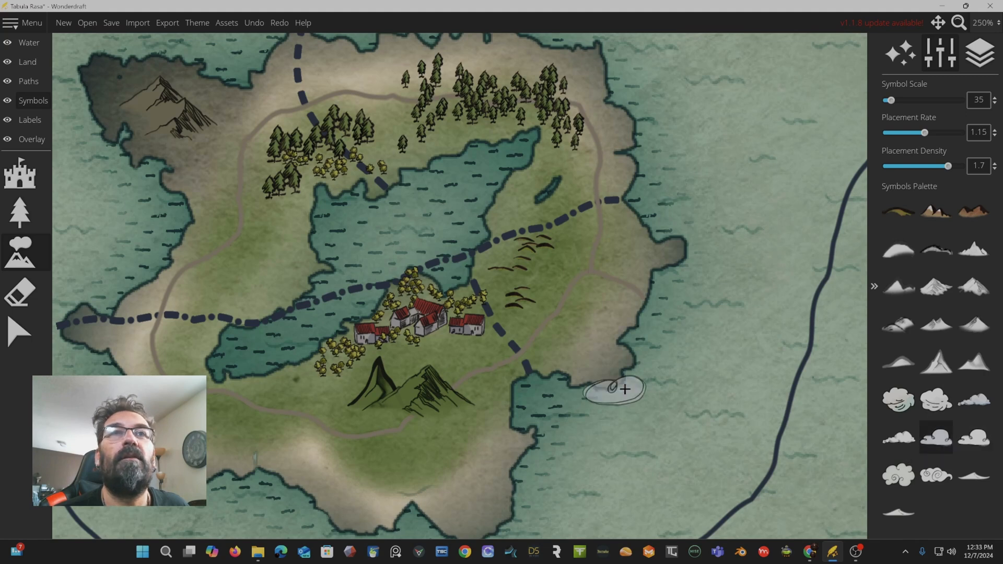
left_click(691, 356)
left_click_drag(732, 306, 741, 243)
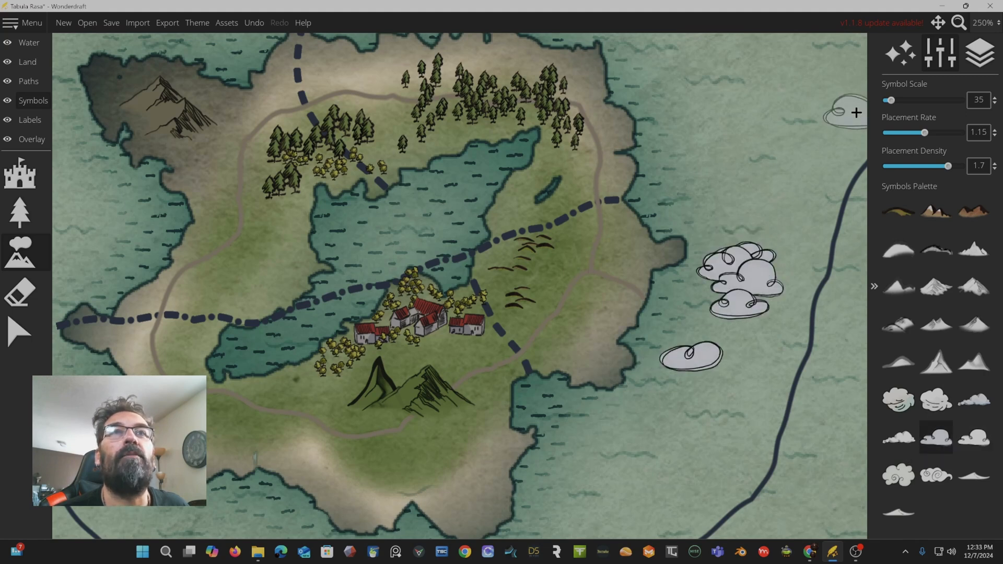
key("ctrl+z")
key("ctrl+z")
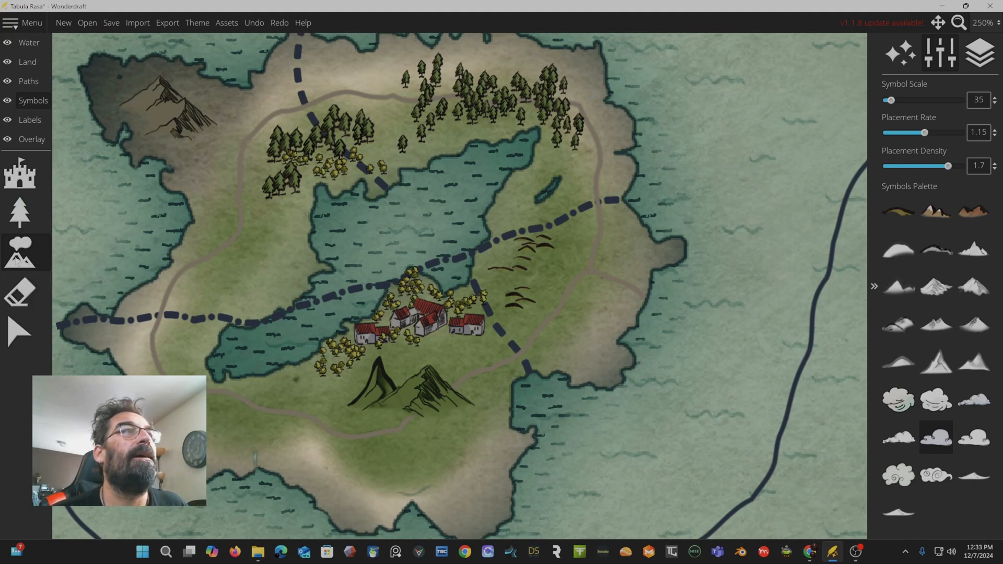
Step: Try erasing the mountains south of the village with the size 64 eraser and undo the erasure
left_click(19, 293)
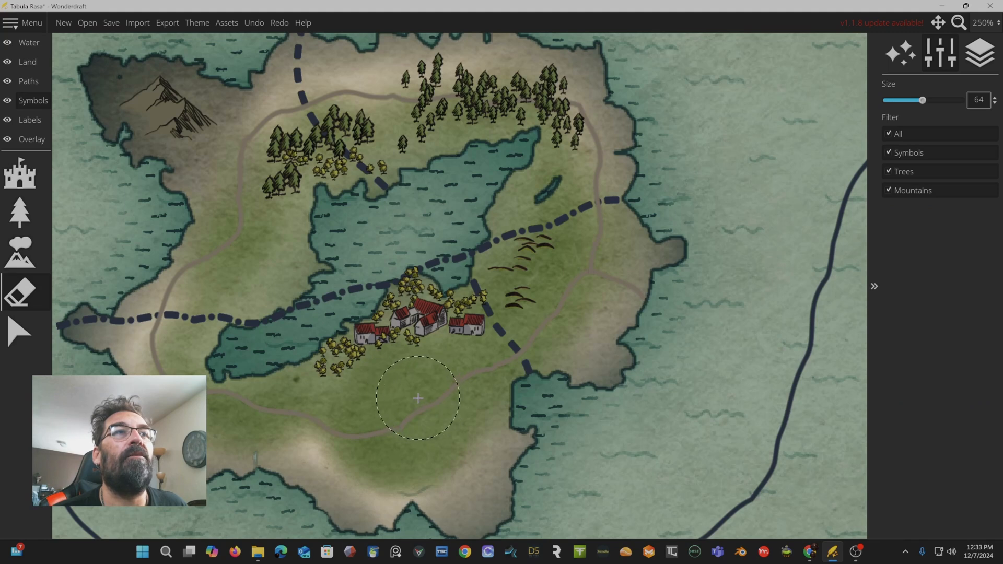
key("ctrl+z")
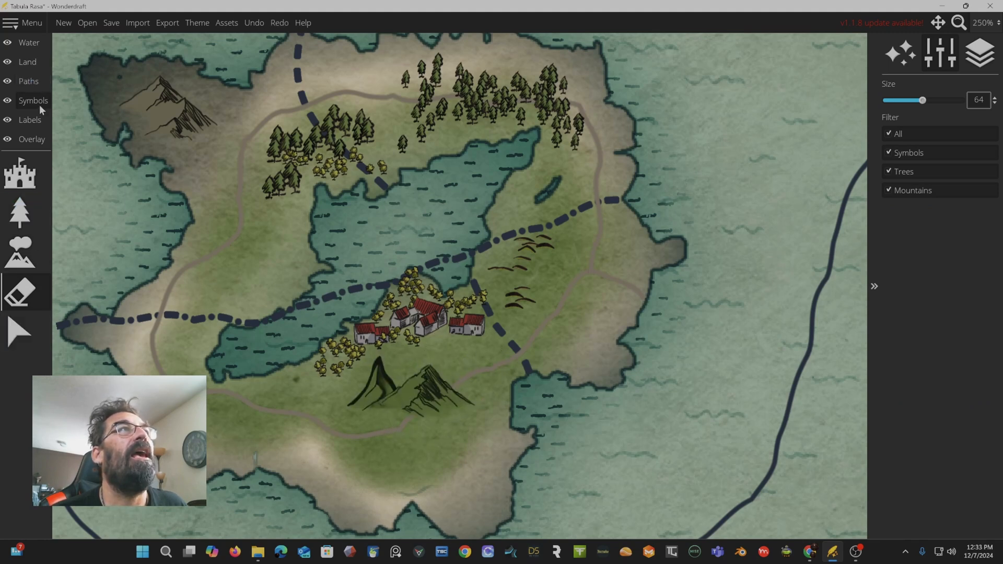
Step: Add a text label with the Terrain preset and position it in the open sea east of the island
left_click(30, 120)
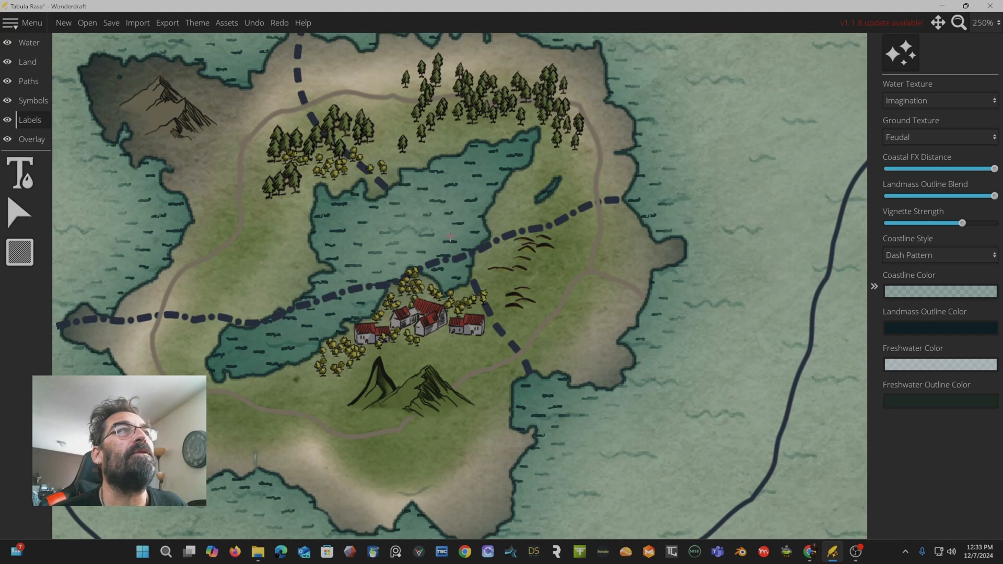
scroll(449, 236, "down", 4)
scroll(450, 236, "down", 1)
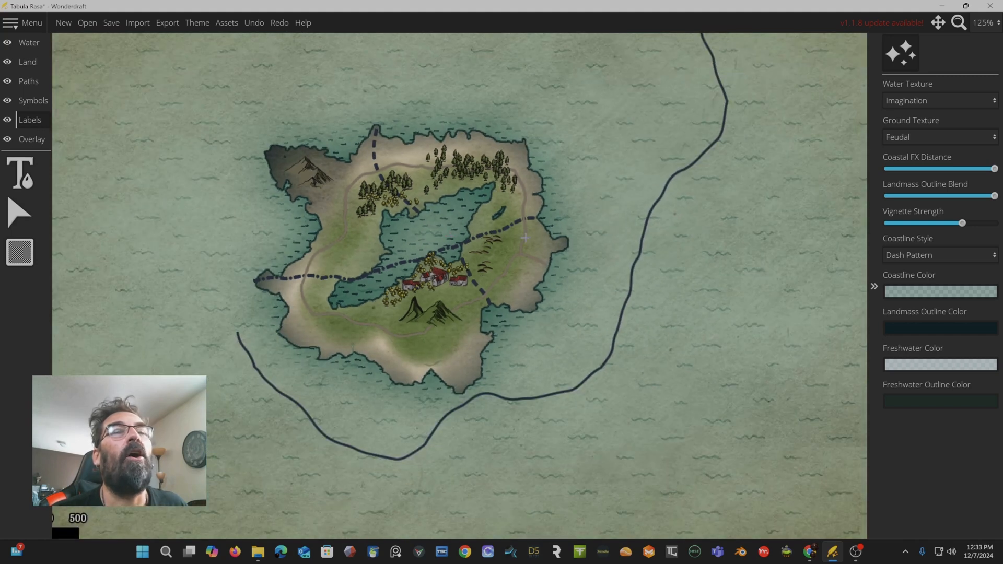
scroll(298, 233, "down", 2)
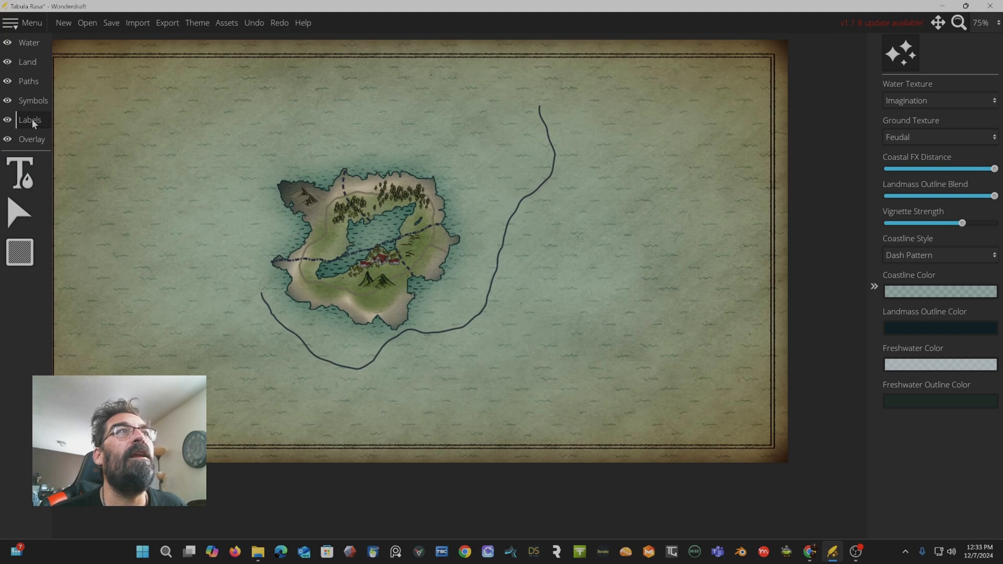
left_click(26, 180)
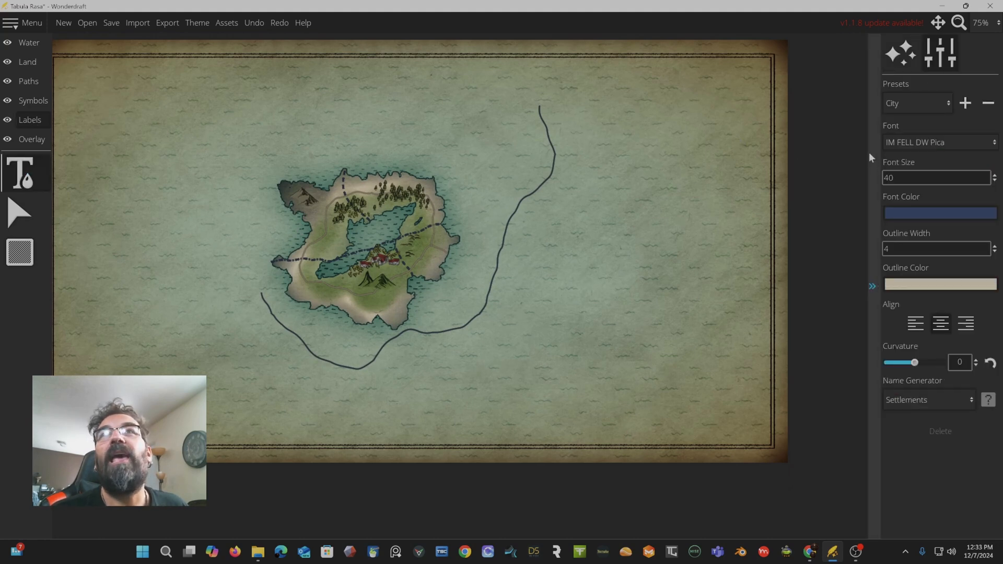
left_click(914, 108)
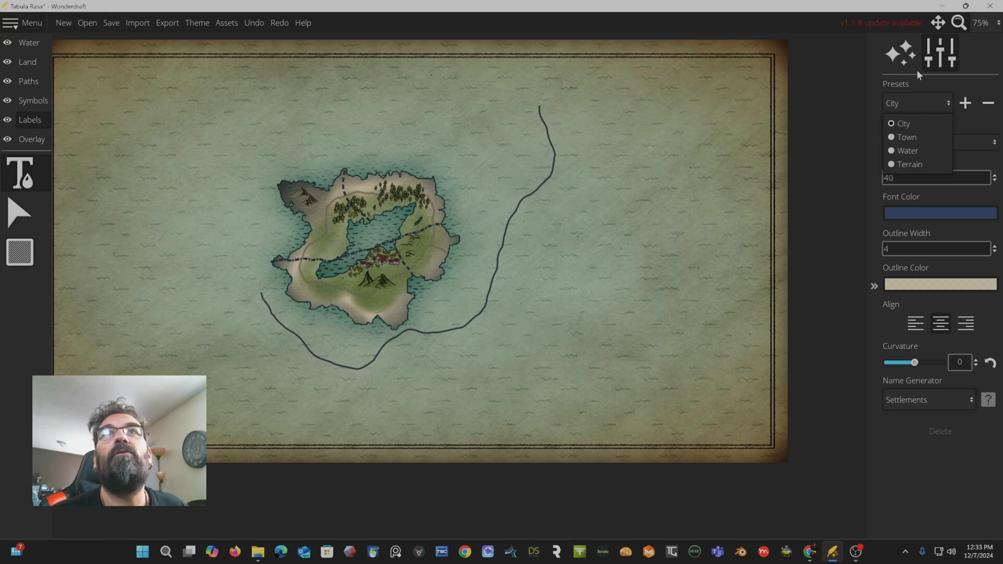
left_click(908, 164)
left_click(565, 179)
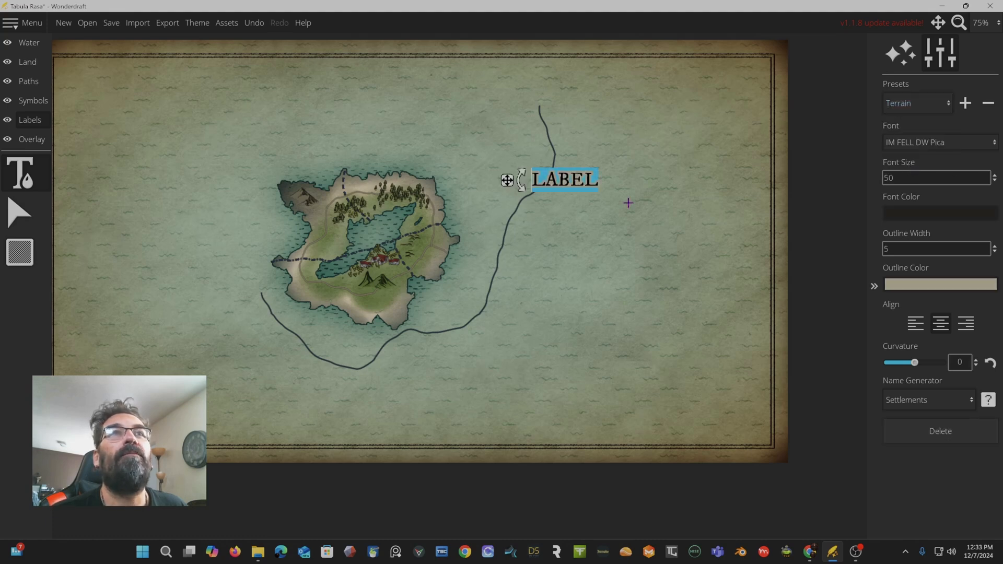
left_click_drag(507, 180, 550, 228)
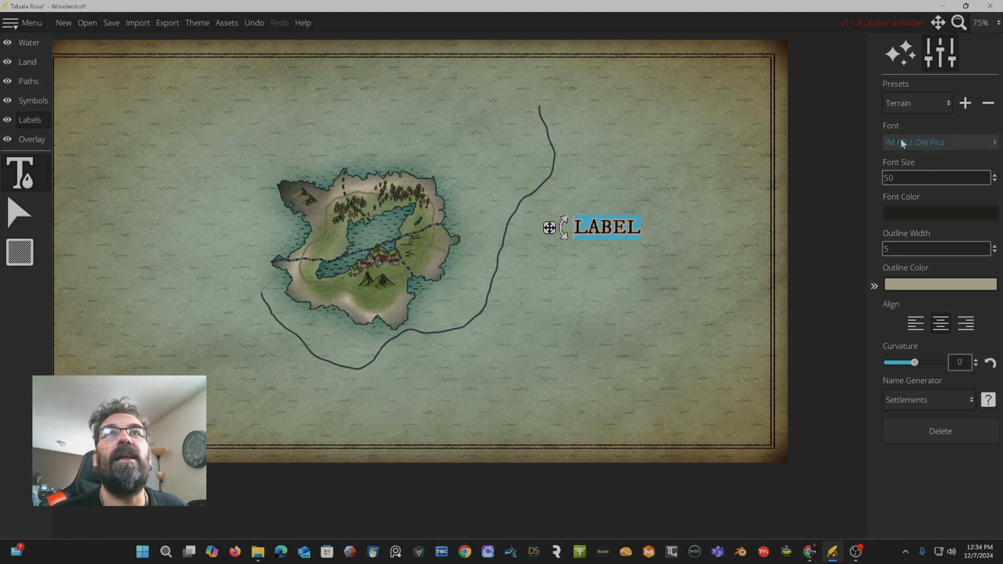
Step: Style the label with the Lancelot font at size 90 and a curvature of 0.13
left_click(939, 142)
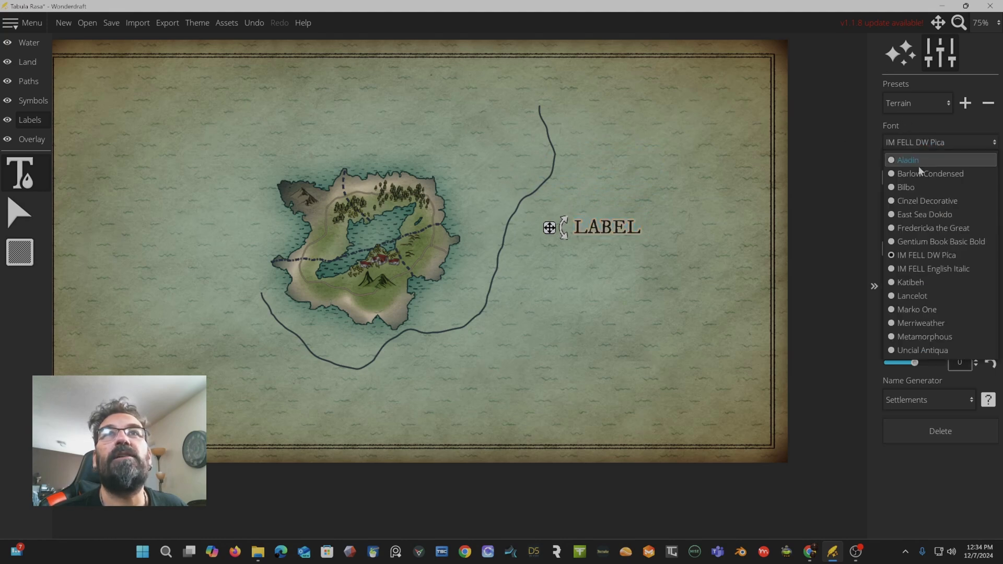
left_click(908, 296)
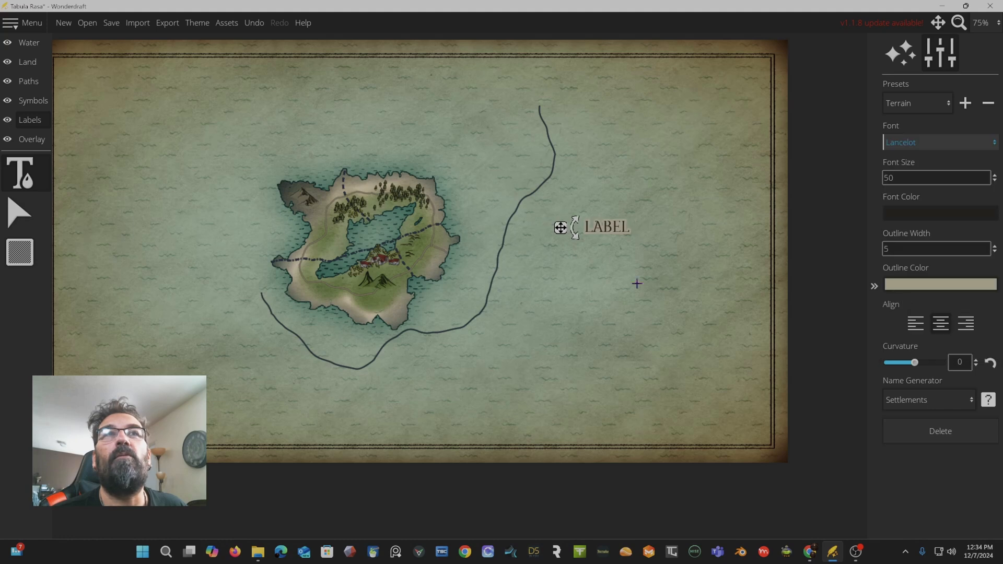
double_click(923, 177)
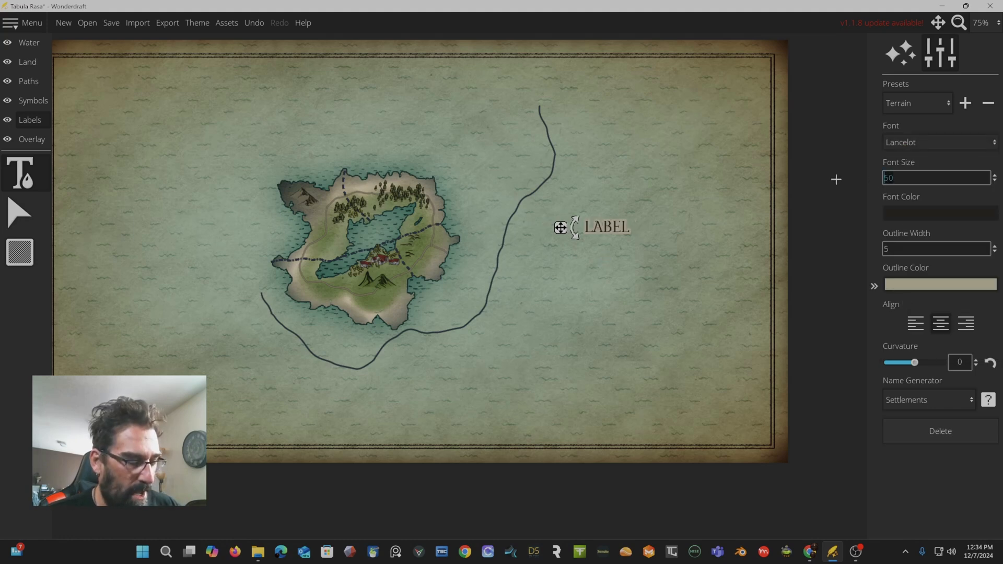
type("70")
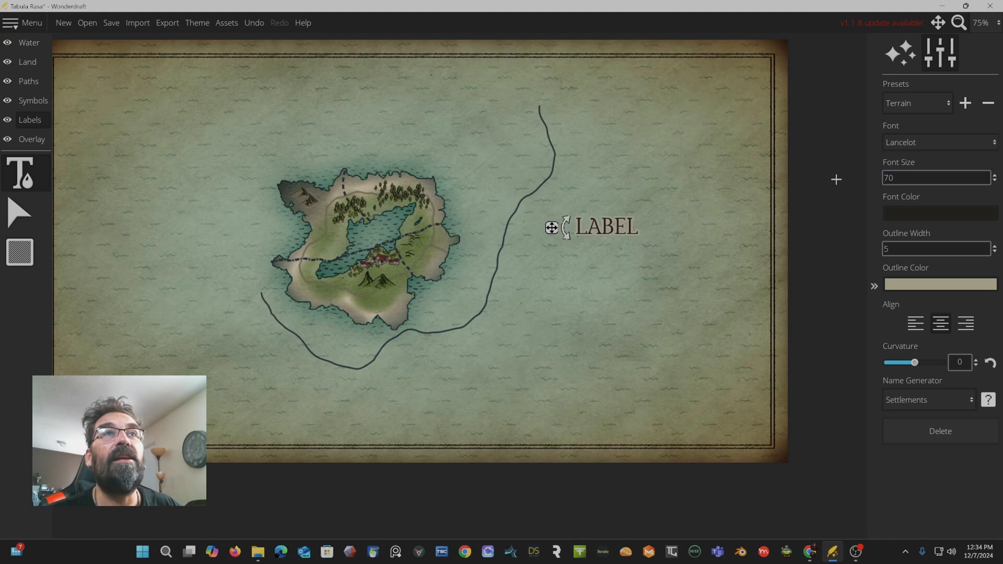
double_click(925, 177)
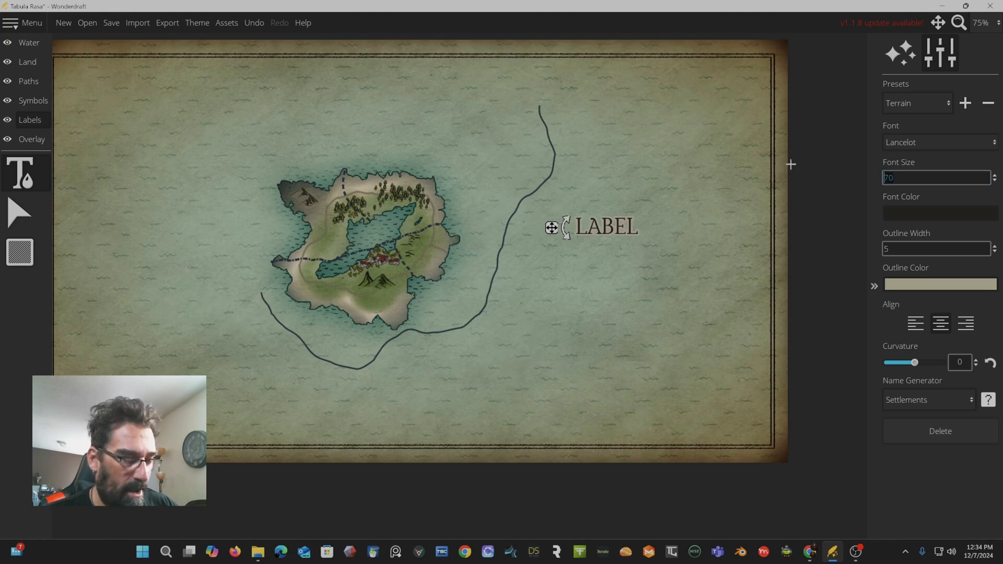
type("90")
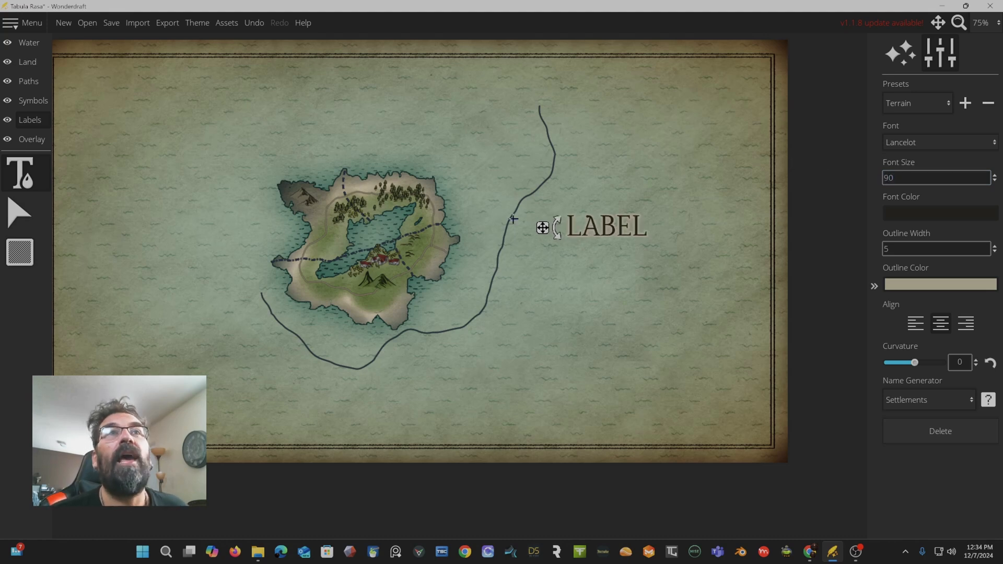
mouse_move(558, 220)
left_mouse_down()
mouse_move(568, 194)
mouse_move(559, 235)
mouse_move(562, 204)
mouse_move(560, 228)
mouse_move(550, 219)
left_mouse_up()
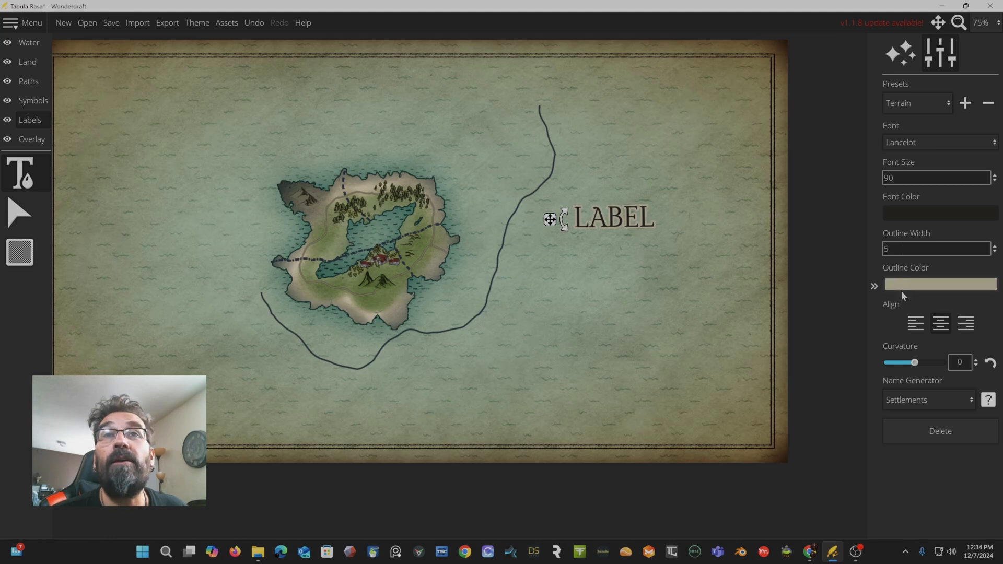
mouse_move(915, 367)
left_mouse_down()
mouse_move(933, 368)
mouse_move(919, 369)
left_mouse_up()
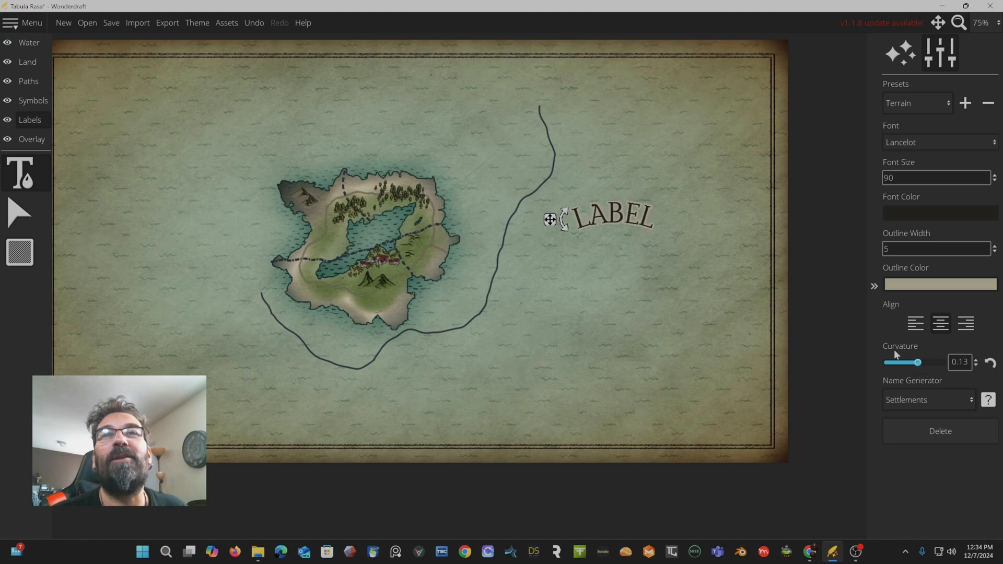
Step: Move the curved label to the sea just north of the island and return to the Label tool
left_click(18, 209)
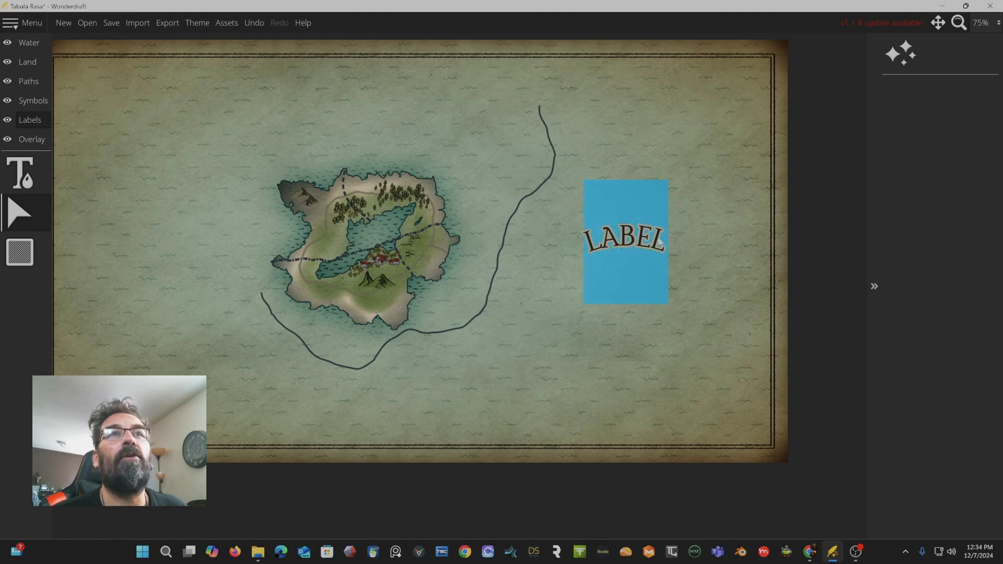
left_click_drag(627, 238, 376, 147)
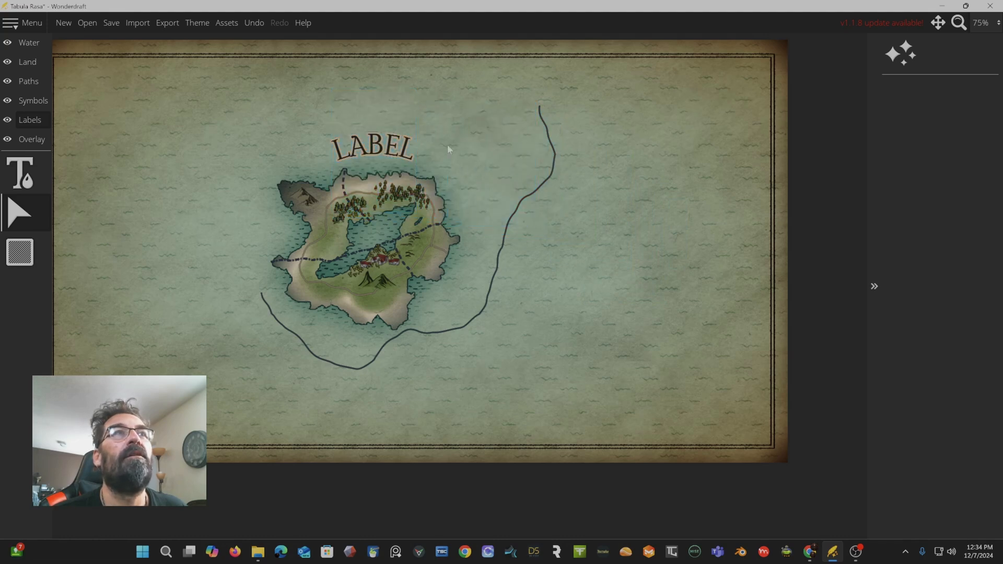
left_click(23, 179)
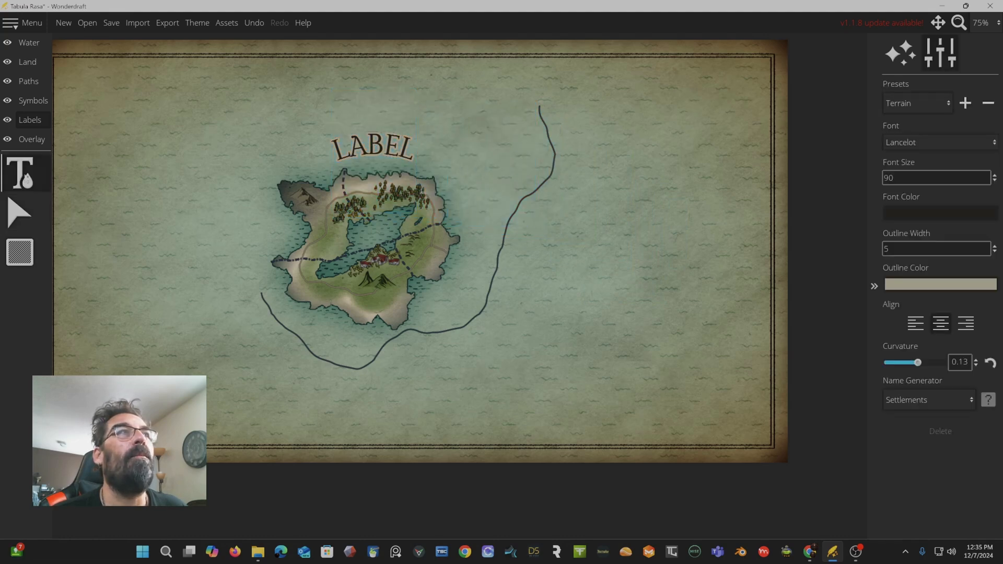
Step: Set the curved label's font size to 150 and move it farther north of the island
left_click(352, 149)
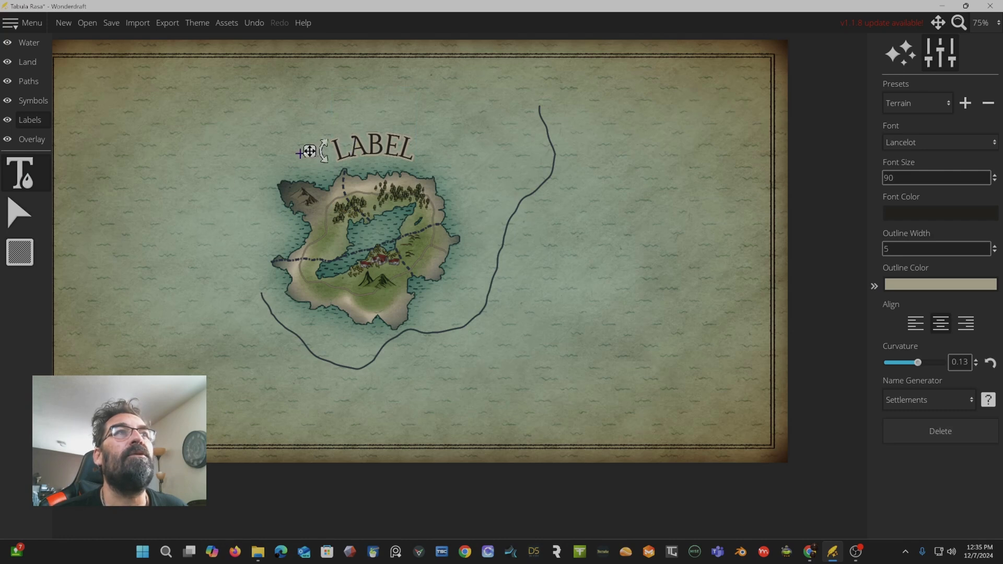
mouse_move(310, 152)
left_mouse_down()
mouse_move(341, 119)
mouse_move(283, 137)
mouse_move(309, 151)
left_mouse_up()
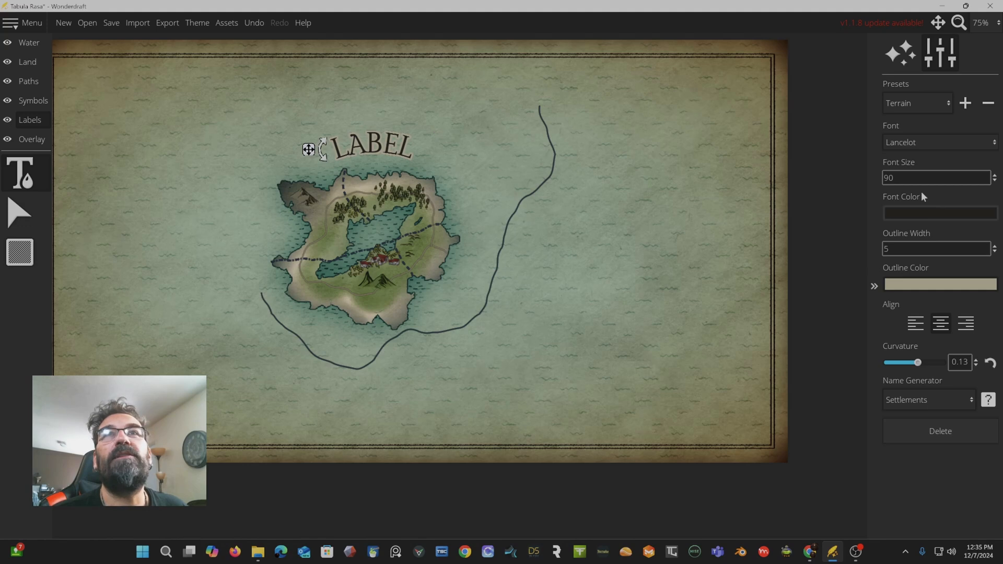
left_click_drag(919, 180, 821, 180)
type("15")
key("Return")
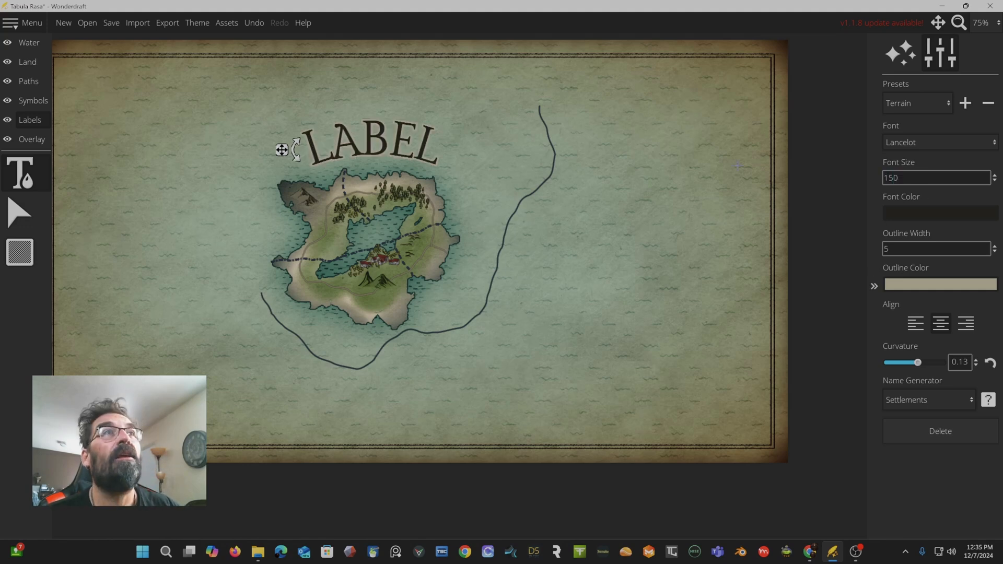
left_click_drag(283, 150, 286, 116)
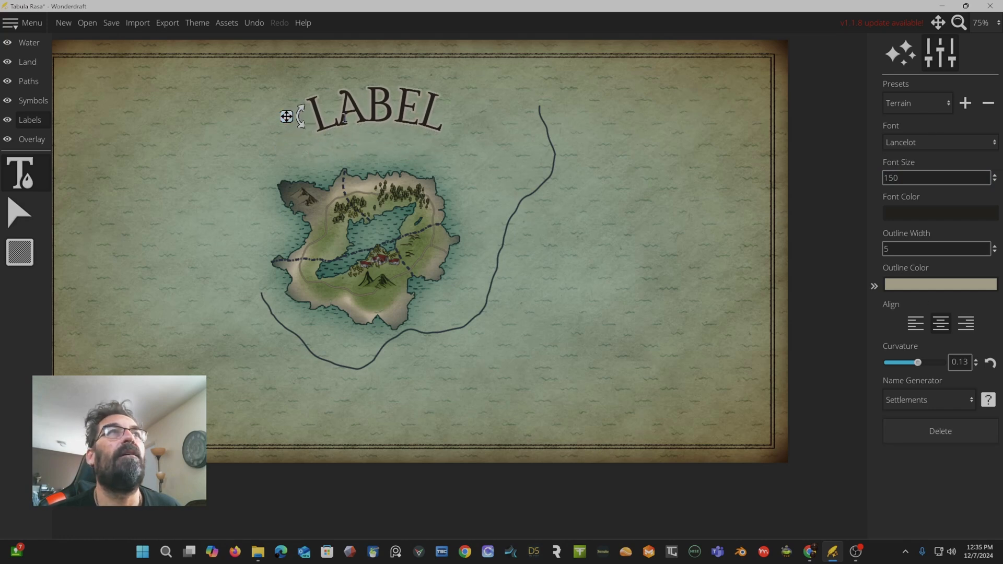
Step: Replace the curved label's text with "Crap Island"
left_click_drag(309, 112, 456, 105)
type("Cr")
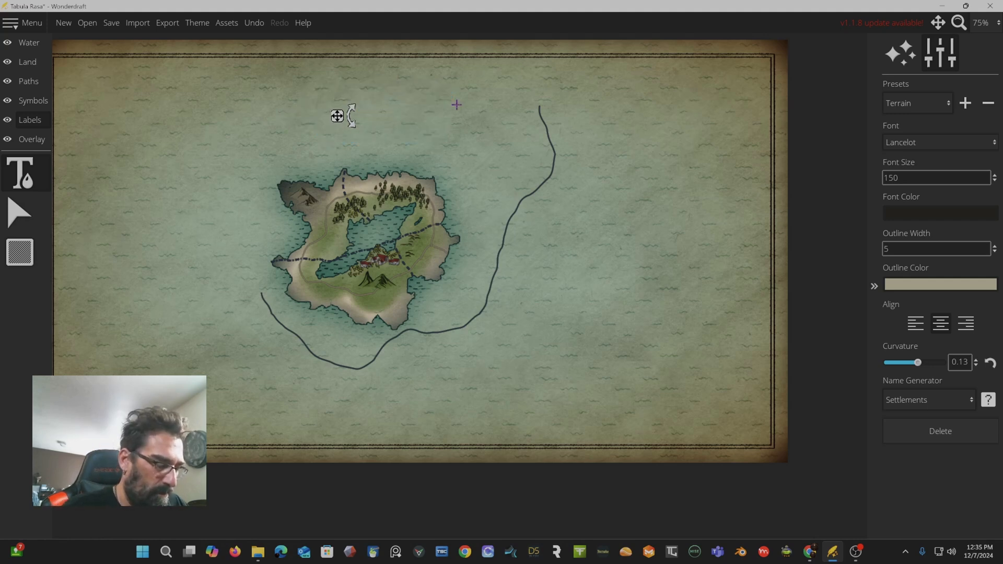
type("ap Isl")
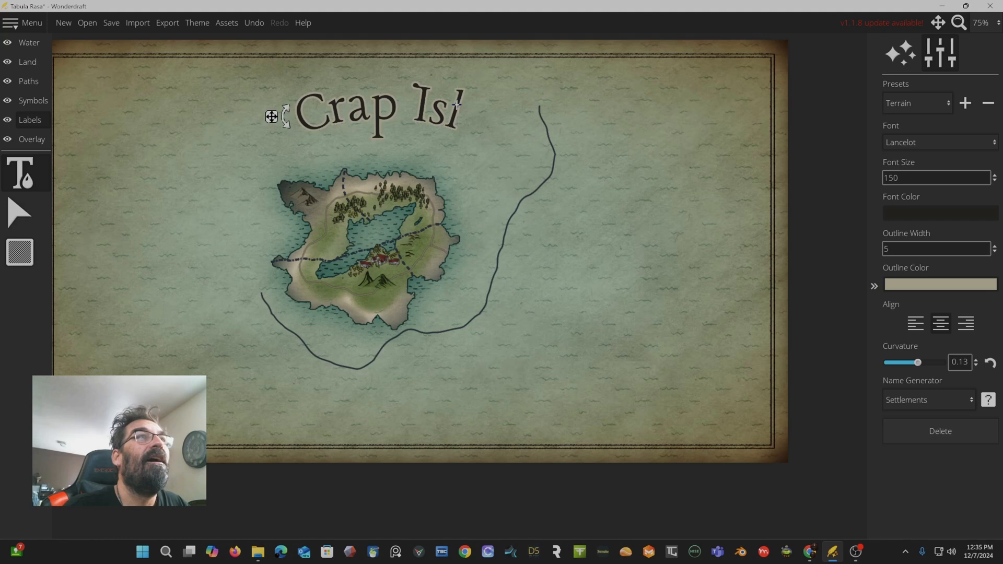
type("and")
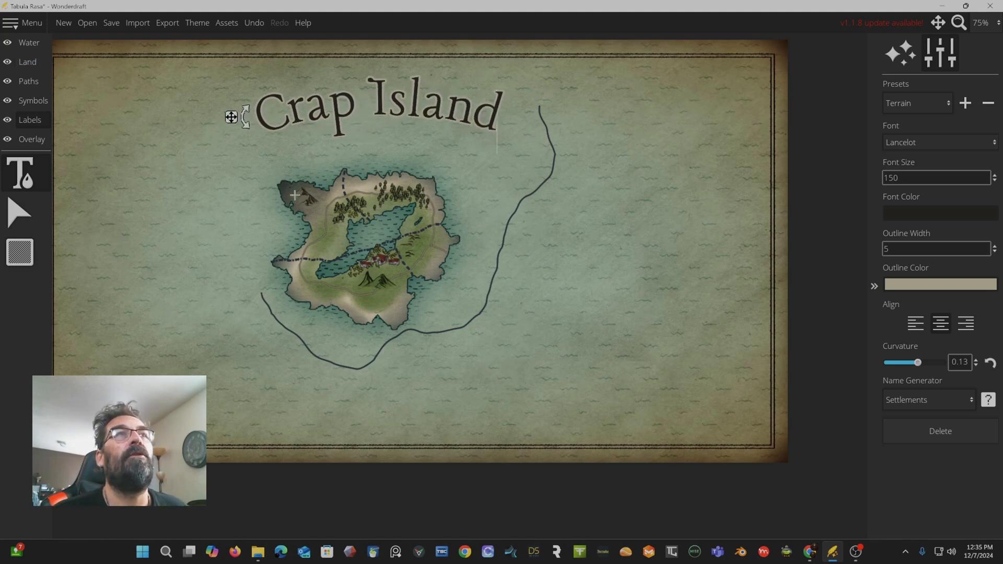
left_click(860, 346)
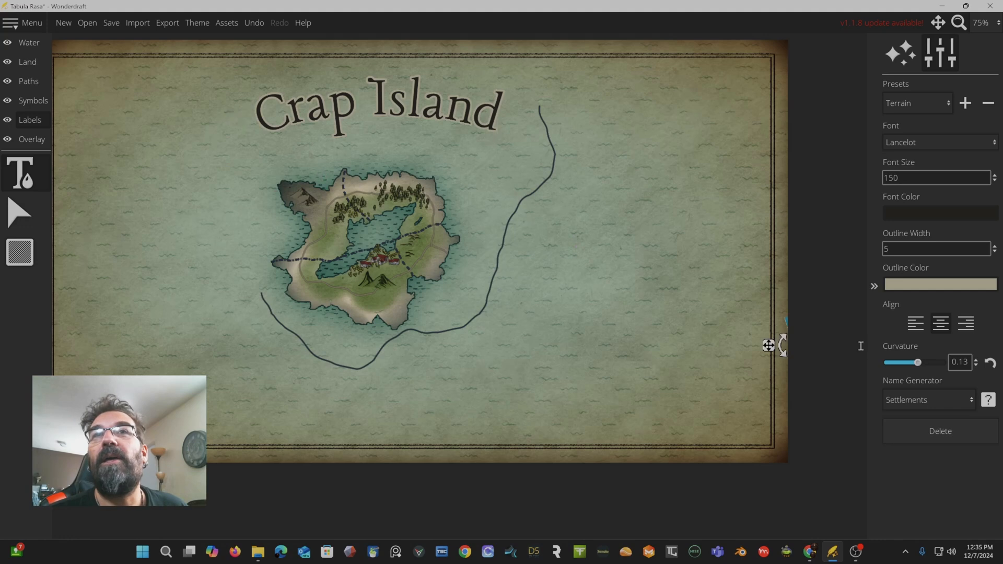
Step: Set the Crap Island label's curvature to 0.12 and choose Bodies Of Water for the name generator
mouse_move(918, 363)
left_mouse_down()
mouse_move(906, 366)
mouse_move(927, 366)
mouse_move(914, 366)
left_mouse_up()
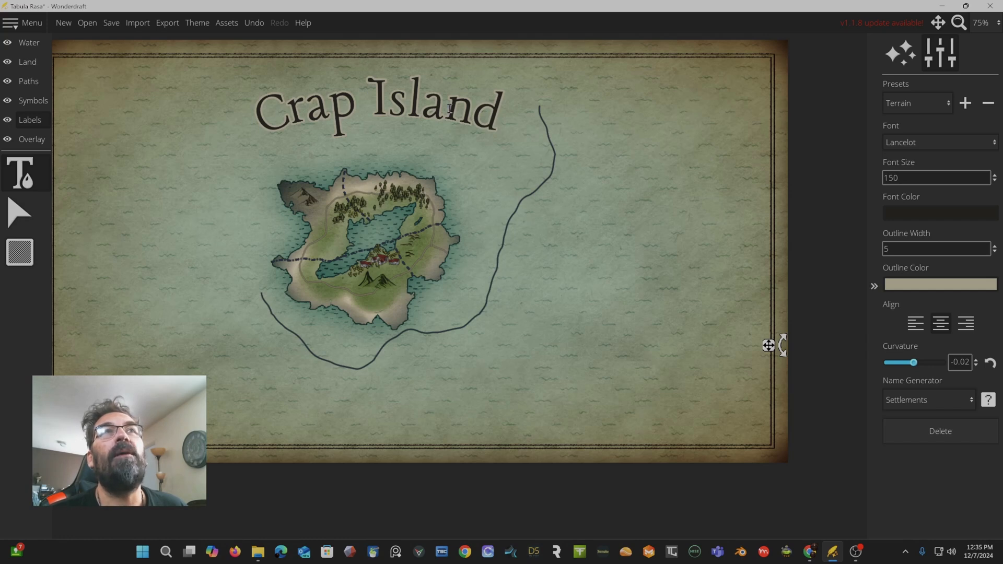
left_click_drag(497, 116, 247, 119)
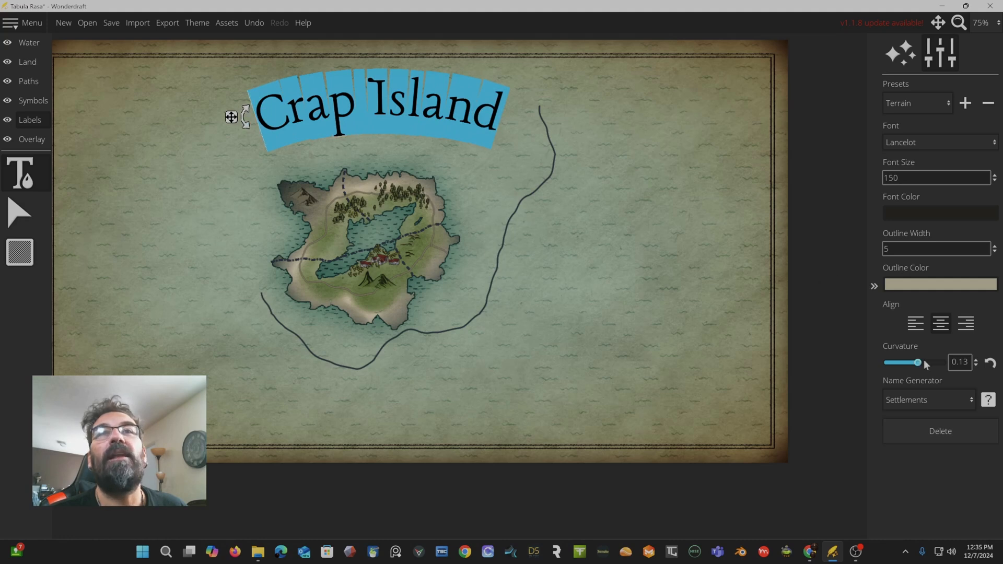
mouse_move(918, 363)
left_mouse_down()
mouse_move(908, 363)
mouse_move(918, 359)
left_mouse_up()
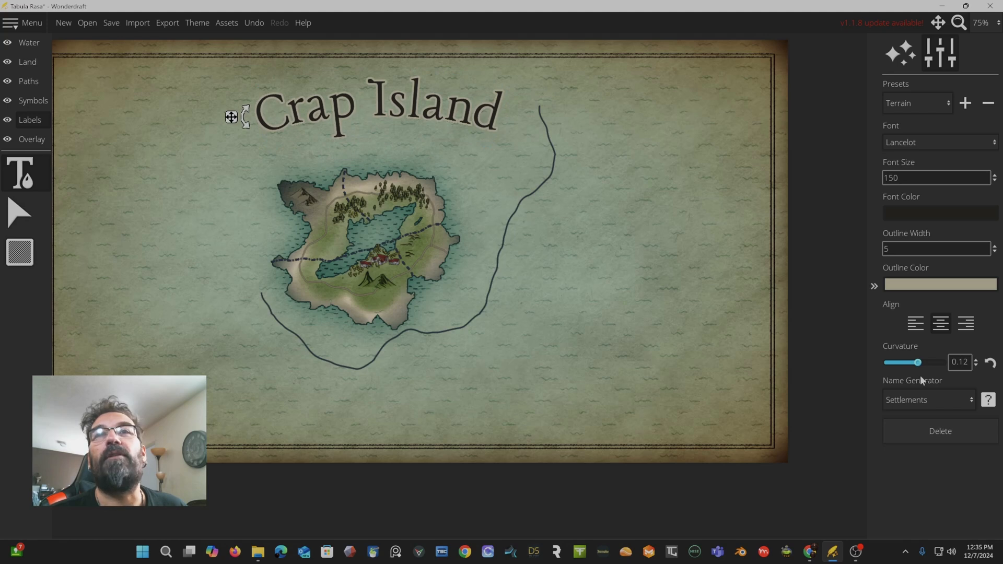
left_click(953, 402)
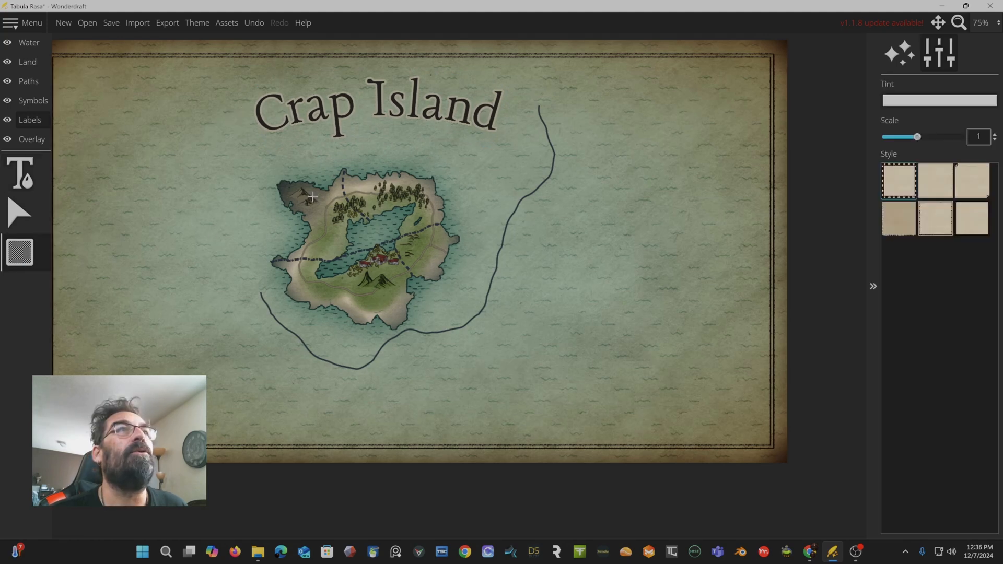
Step: Draw a parchment box with a dashed border east of the island and place a label with curvature -0.02 inside it
left_click_drag(463, 168, 682, 350)
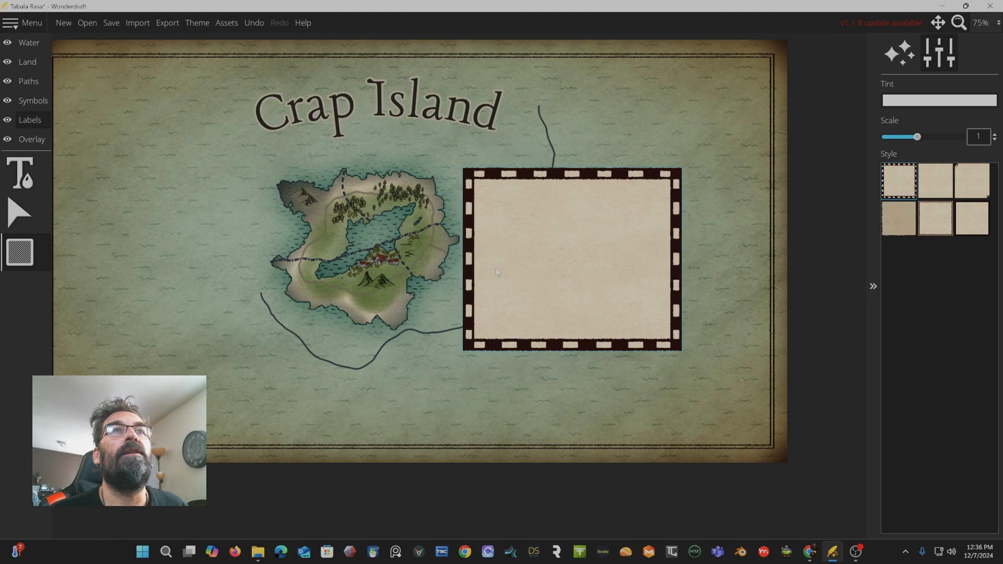
left_click(23, 168)
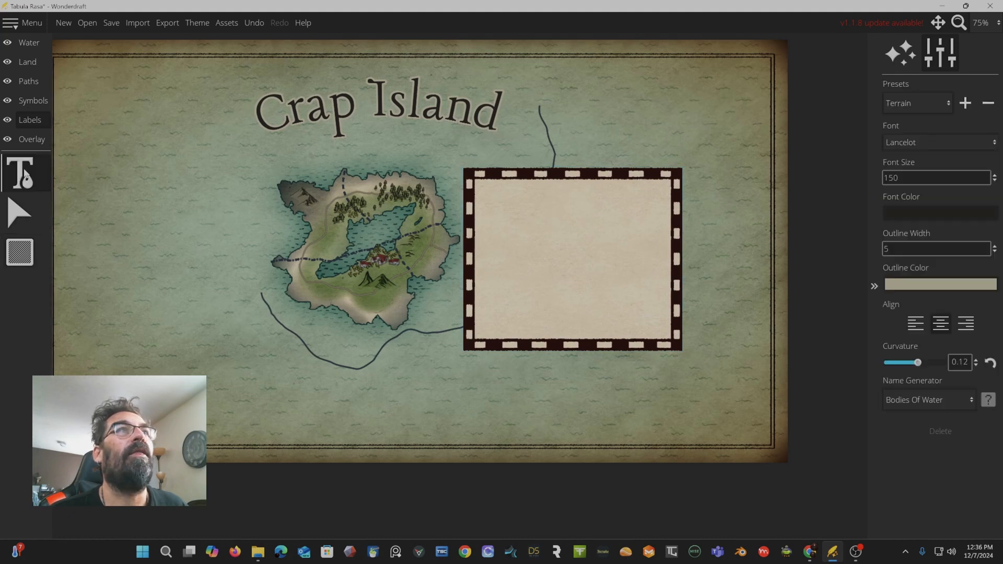
left_click(498, 204)
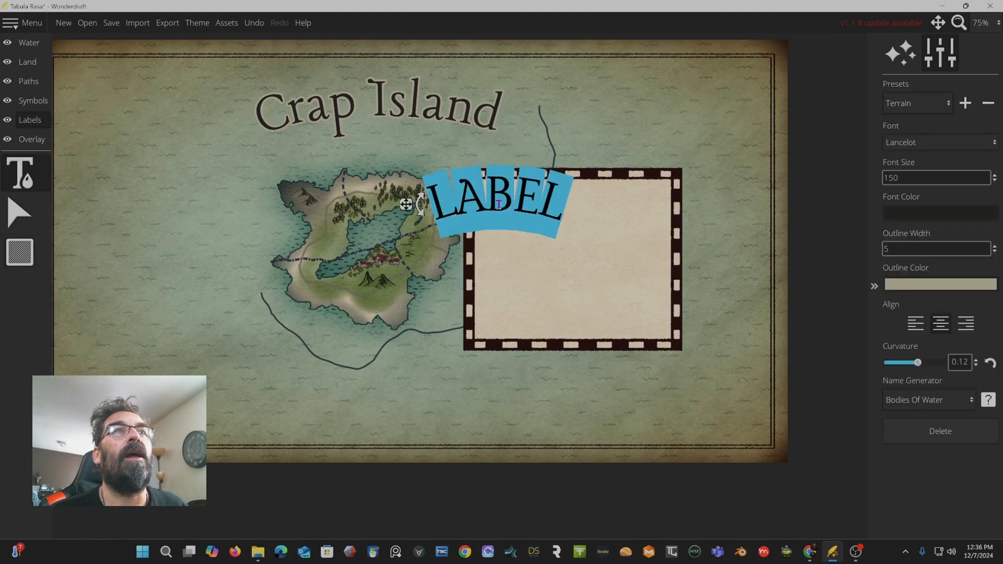
left_click_drag(406, 205, 480, 228)
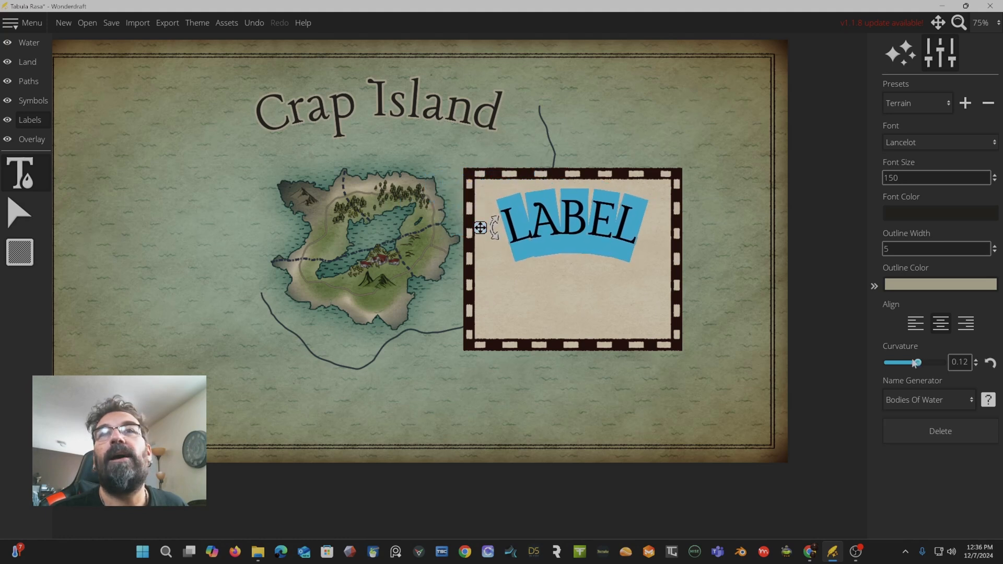
left_click_drag(920, 368, 915, 371)
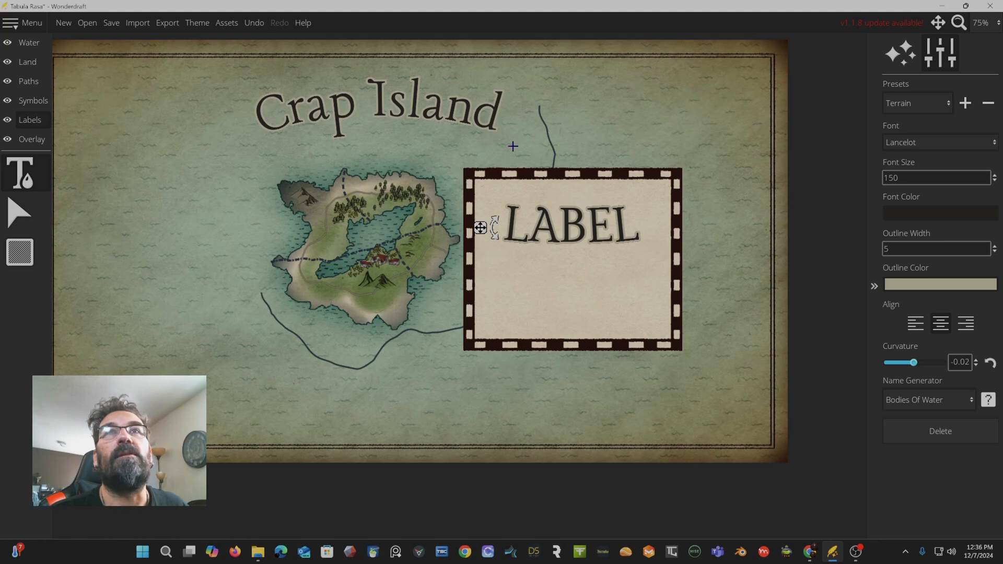
Step: Examine the overlay's trace image settings, including scale, opacity and blend mode
left_click(43, 138)
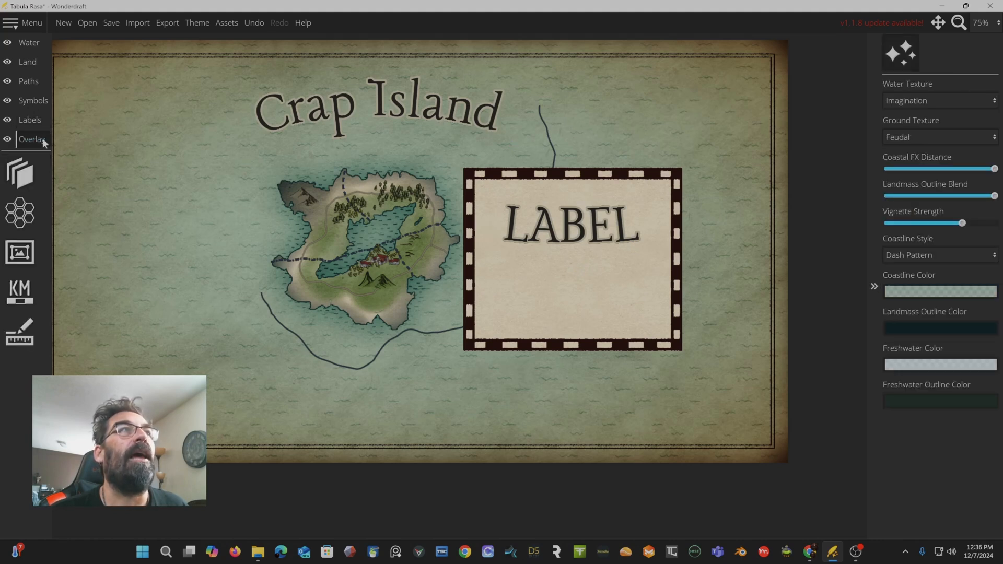
left_click(17, 183)
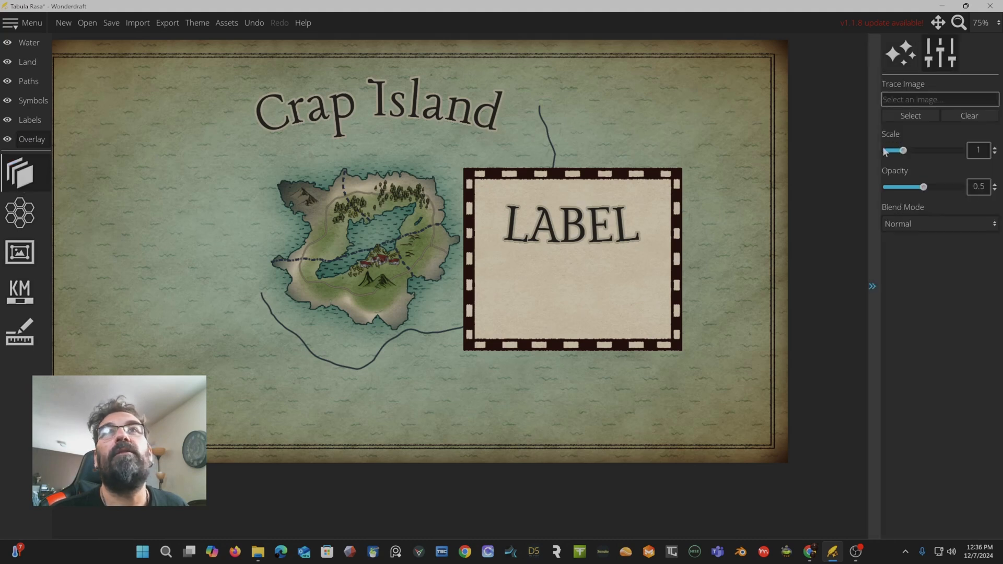
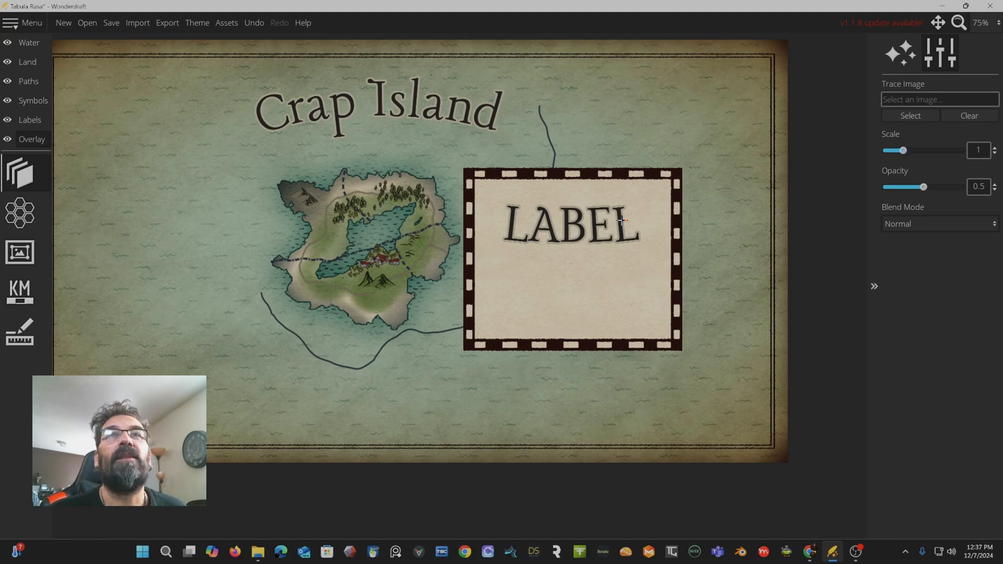
left_click(922, 227)
left_click(921, 228)
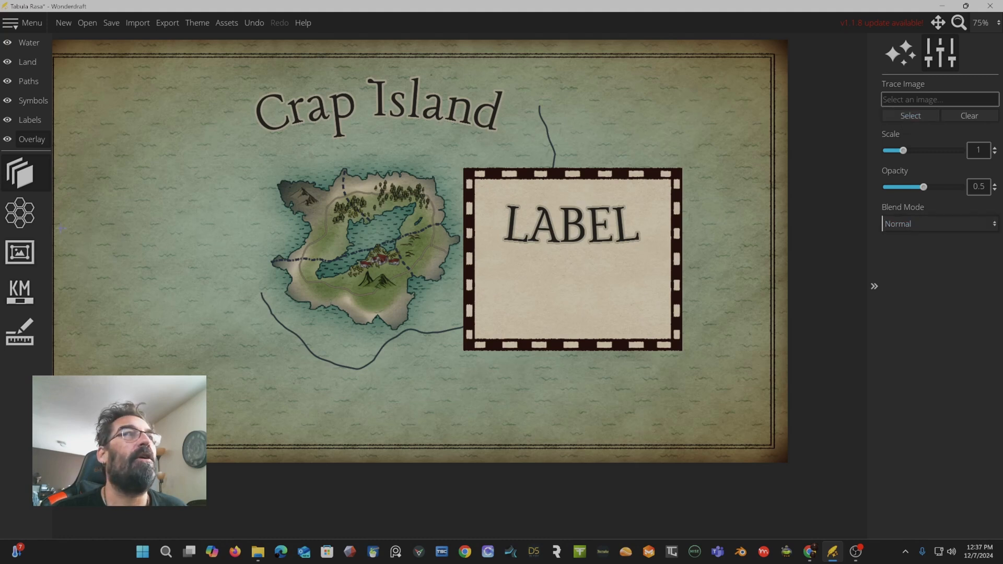
Step: Overlay the map with a Pointed Hex grid pattern
left_click(14, 216)
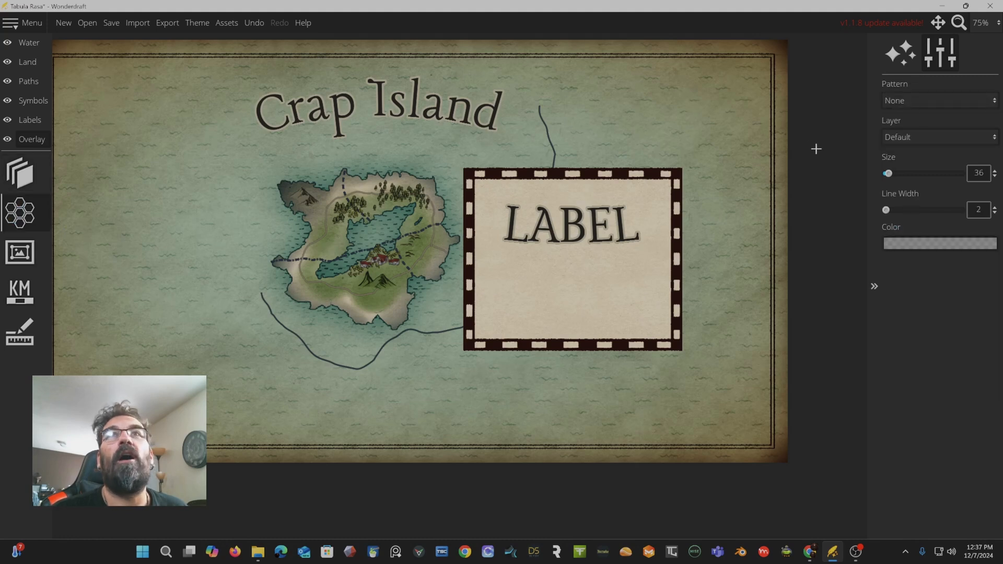
left_click(935, 100)
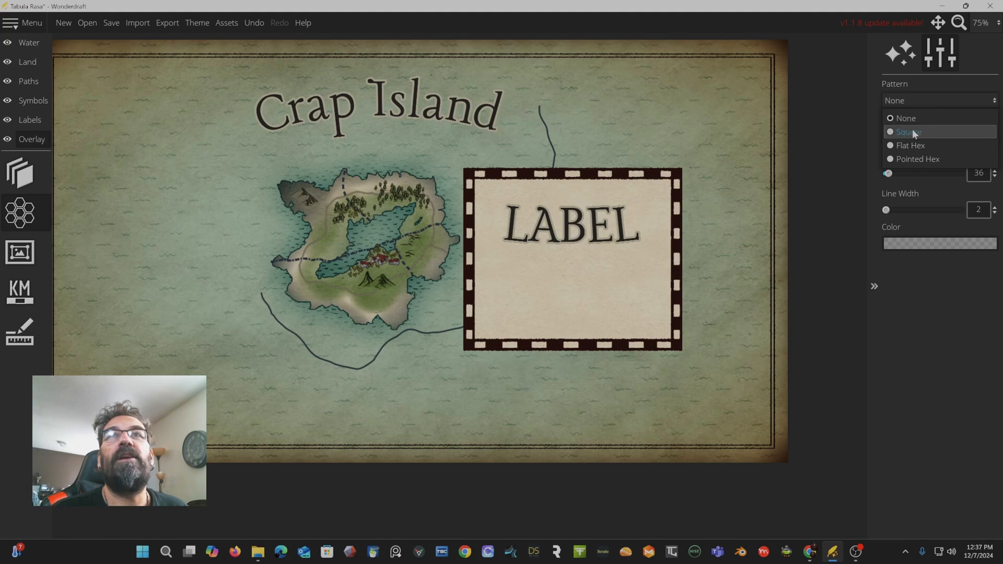
left_click(901, 158)
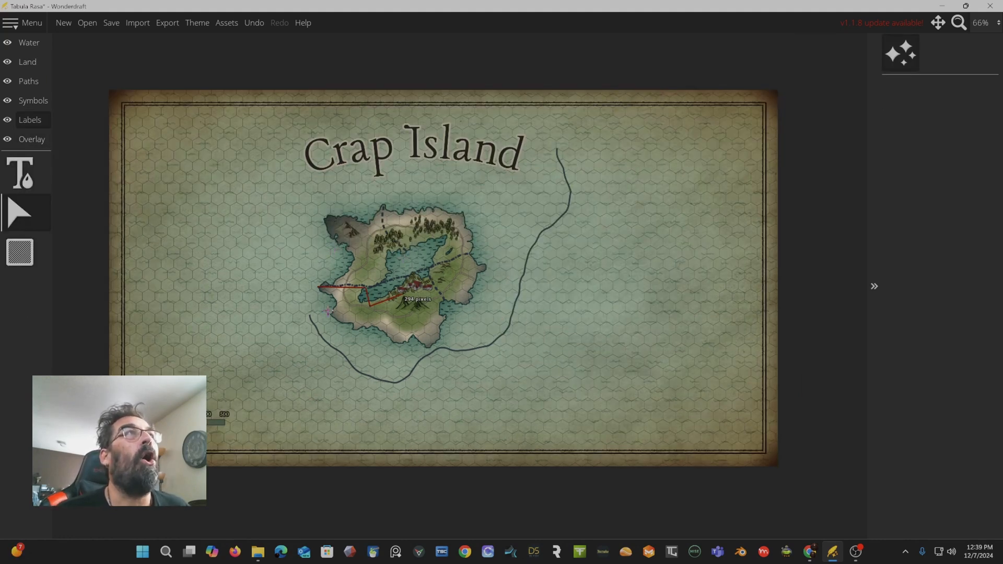
Step: Examine the available export image types and close the export options without exporting
left_click(167, 23)
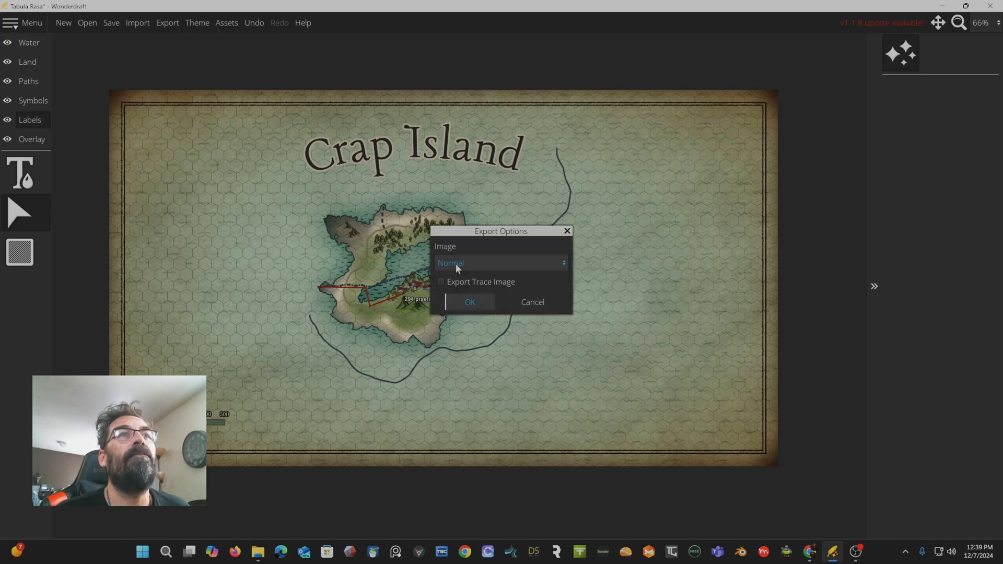
left_click(499, 267)
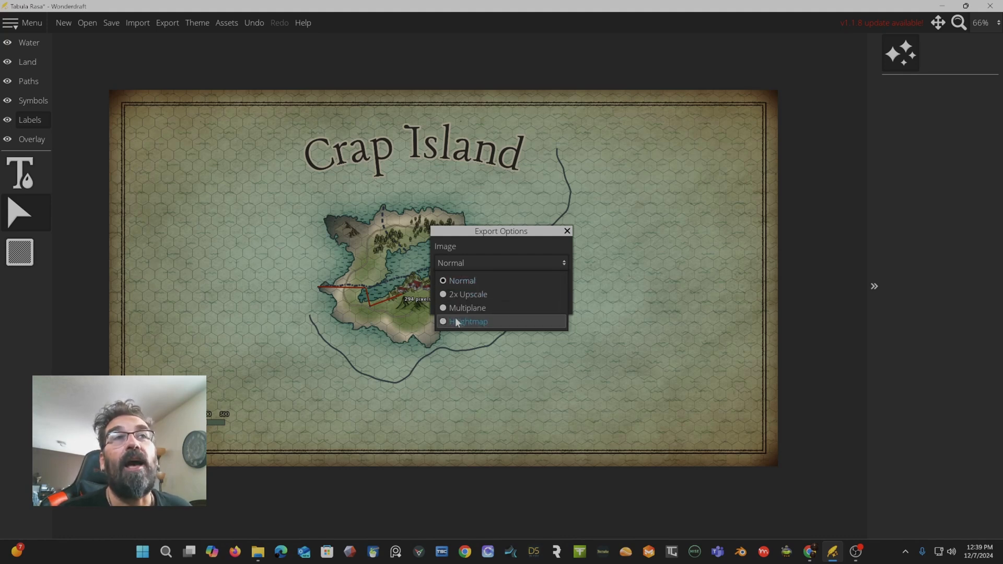
left_click(501, 247)
left_click(567, 231)
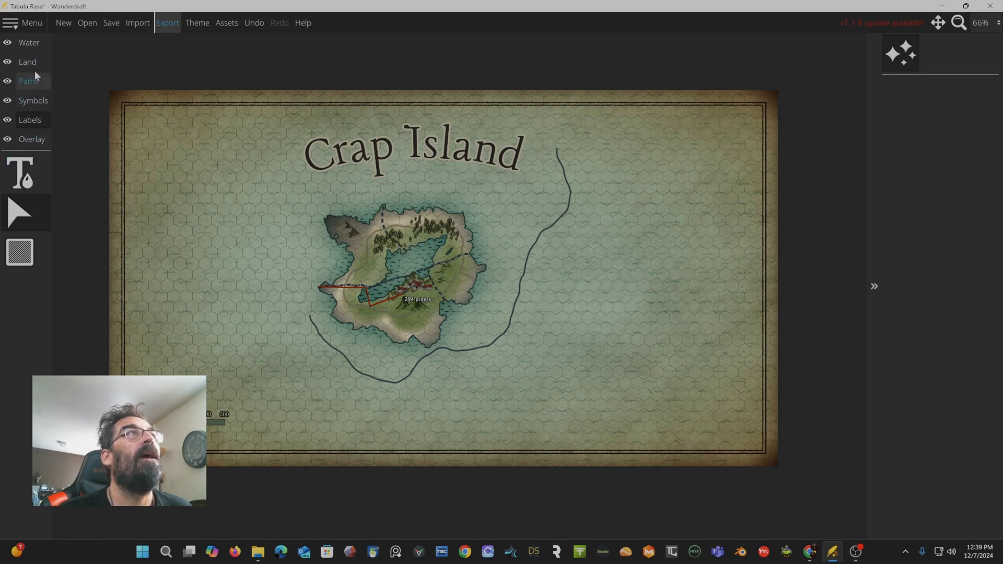
left_click(27, 44)
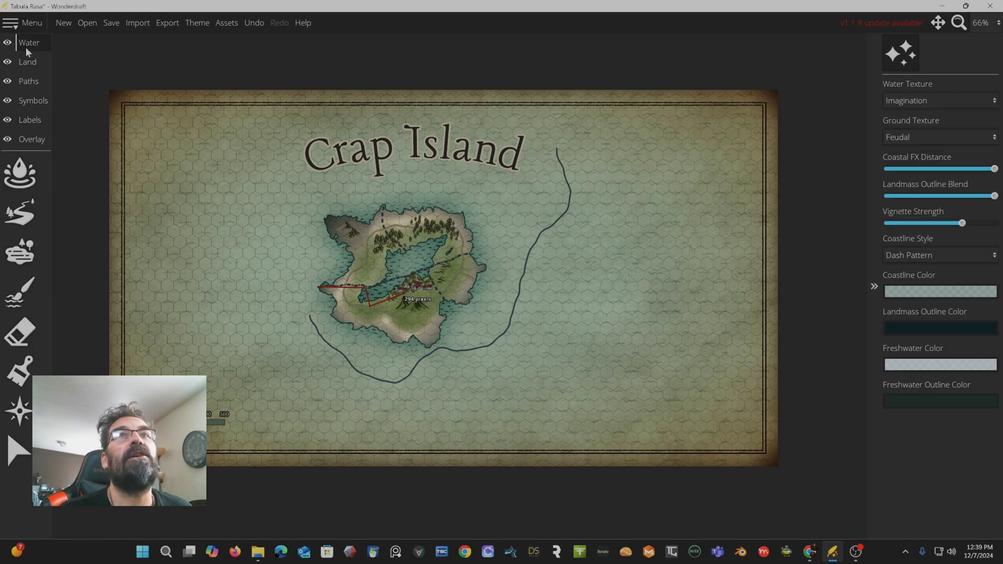
left_click(27, 62)
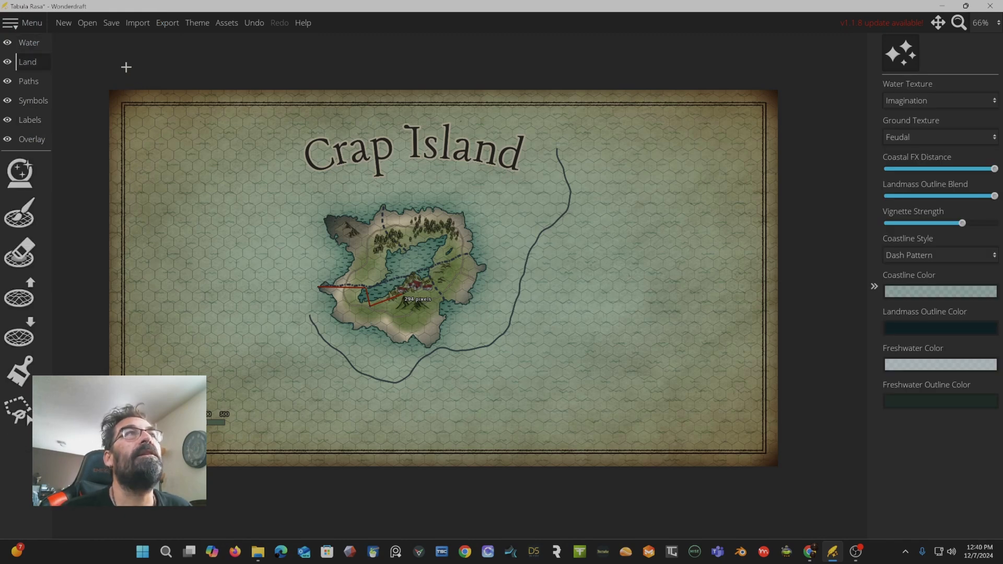
Step: Apply the Black & White theme to the map with all filters enabled and close the theme settings
left_click(199, 27)
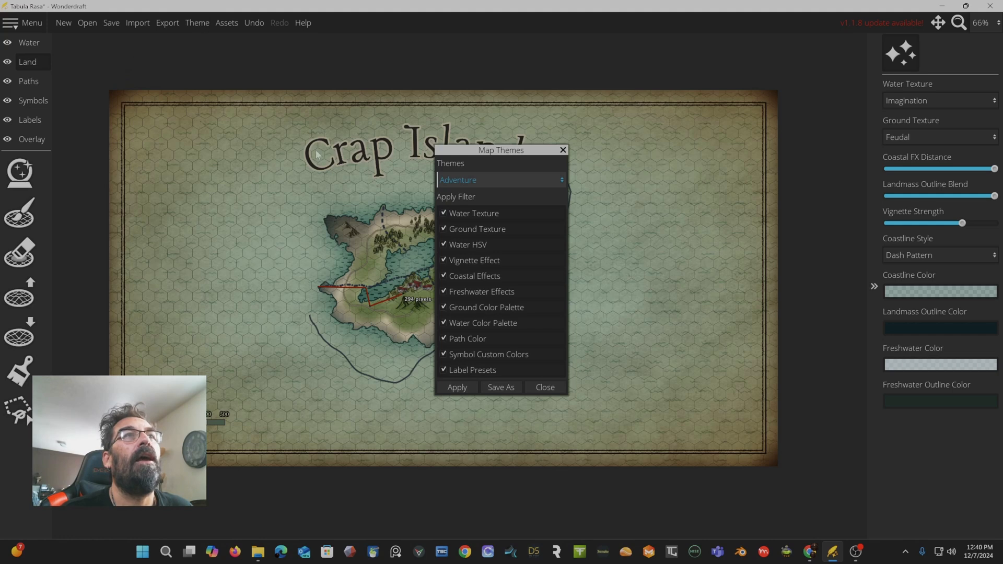
left_click(490, 178)
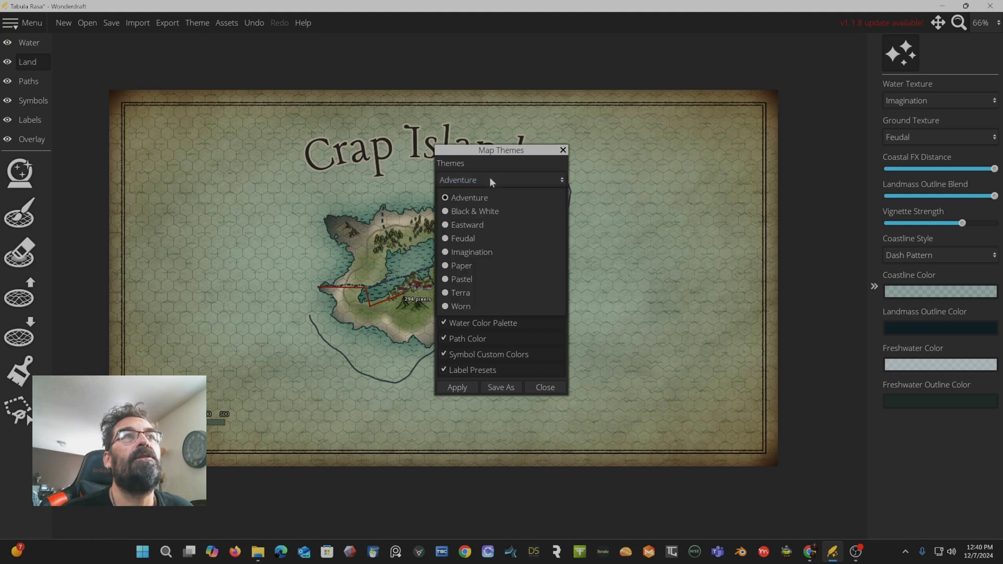
left_click(479, 211)
left_click(460, 389)
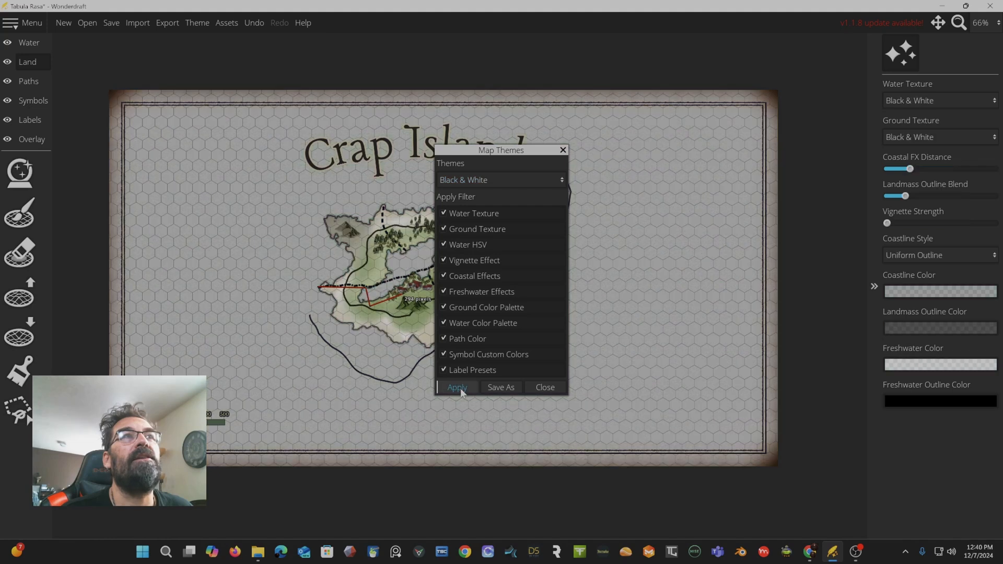
left_click_drag(527, 149, 700, 101)
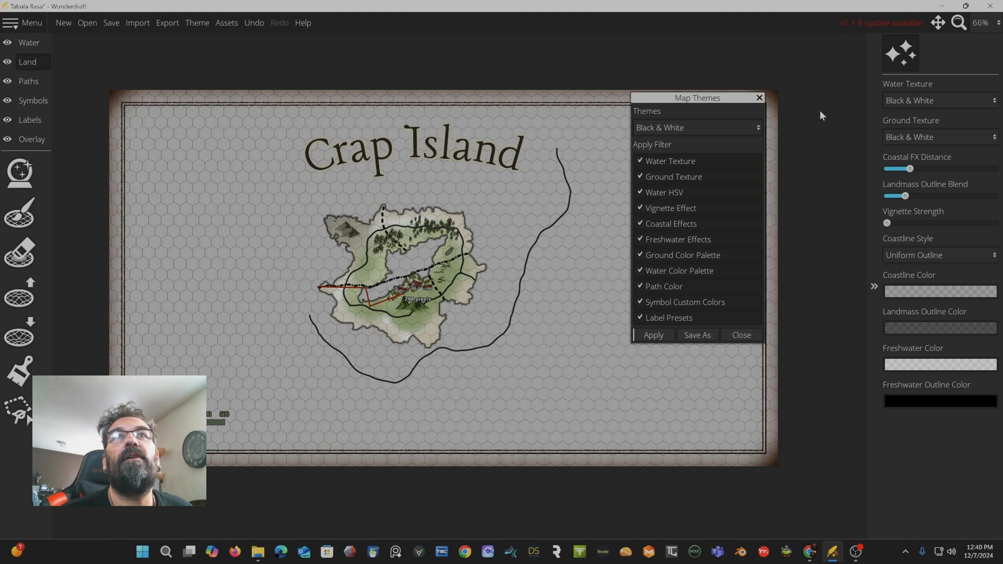
left_click(760, 99)
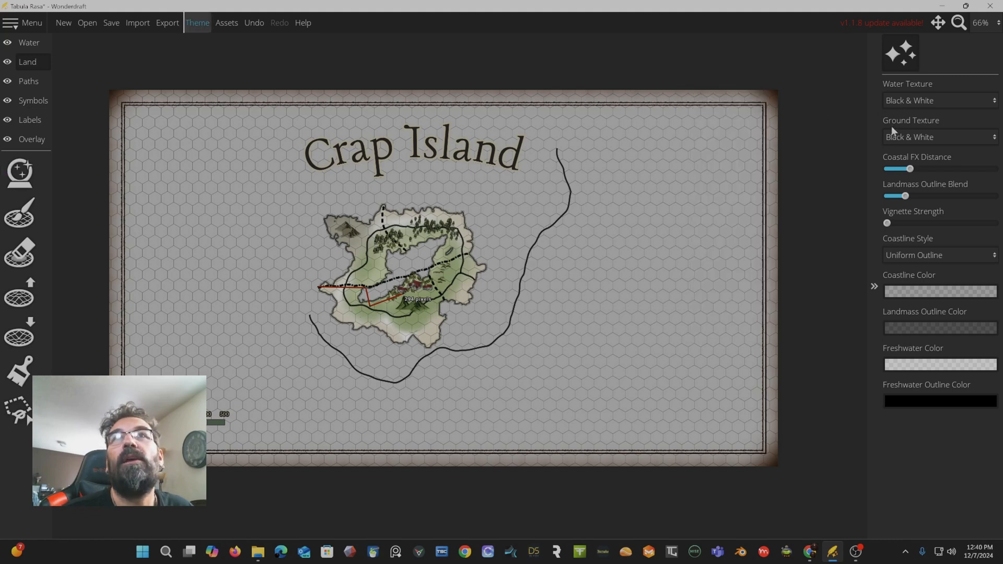
Step: Set both the water texture and the ground texture of the map to Equirectangular
left_click(920, 97)
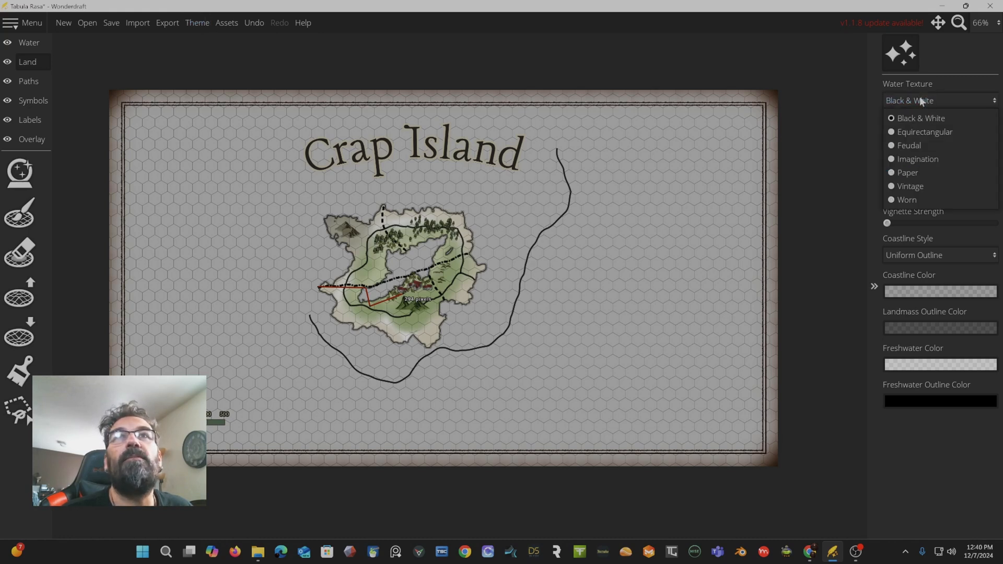
left_click(922, 132)
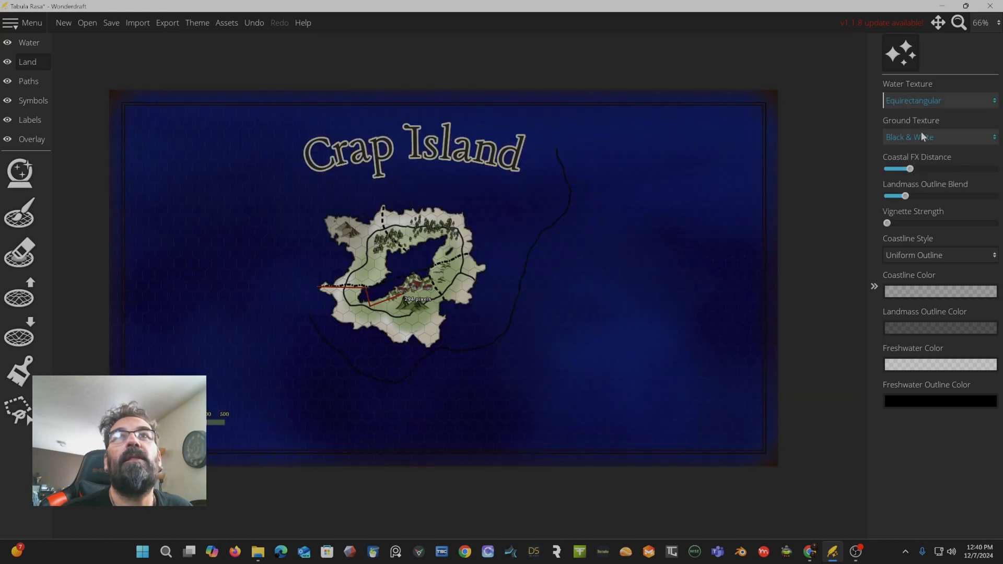
left_click(916, 137)
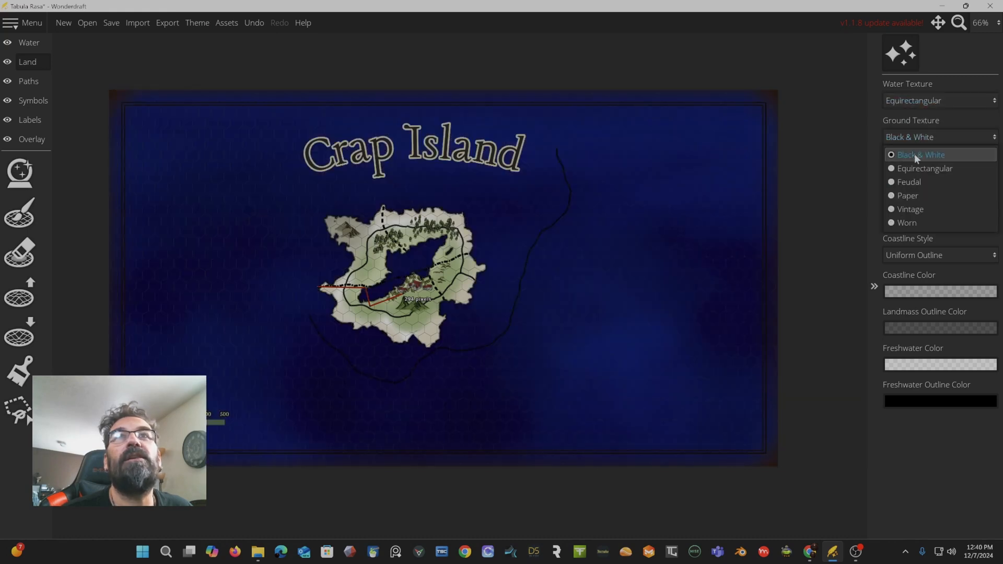
left_click(914, 167)
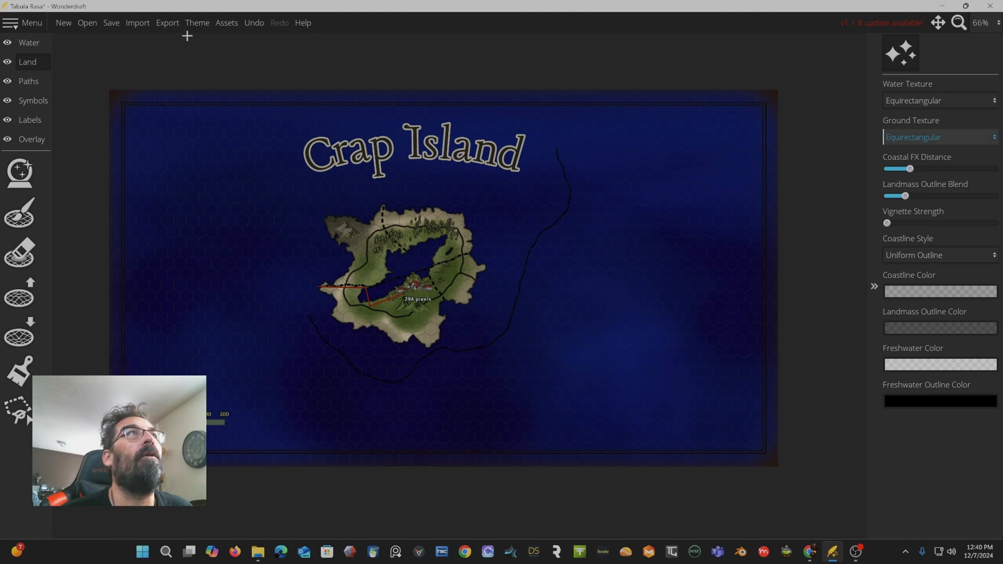
Step: Apply the Eastward theme to the map with all filters enabled and move the theme settings clear of the island
left_click(198, 23)
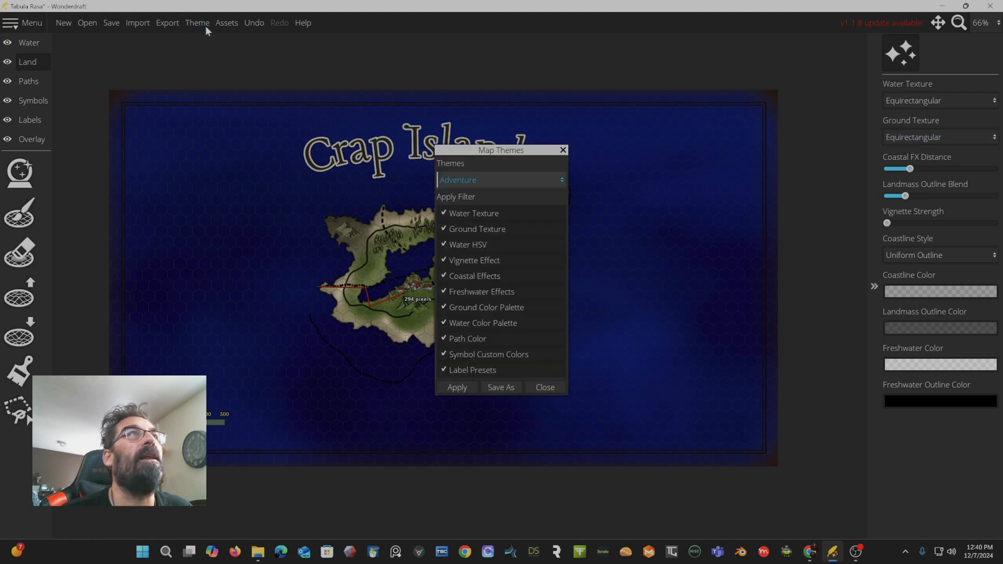
left_click(485, 178)
left_click(473, 225)
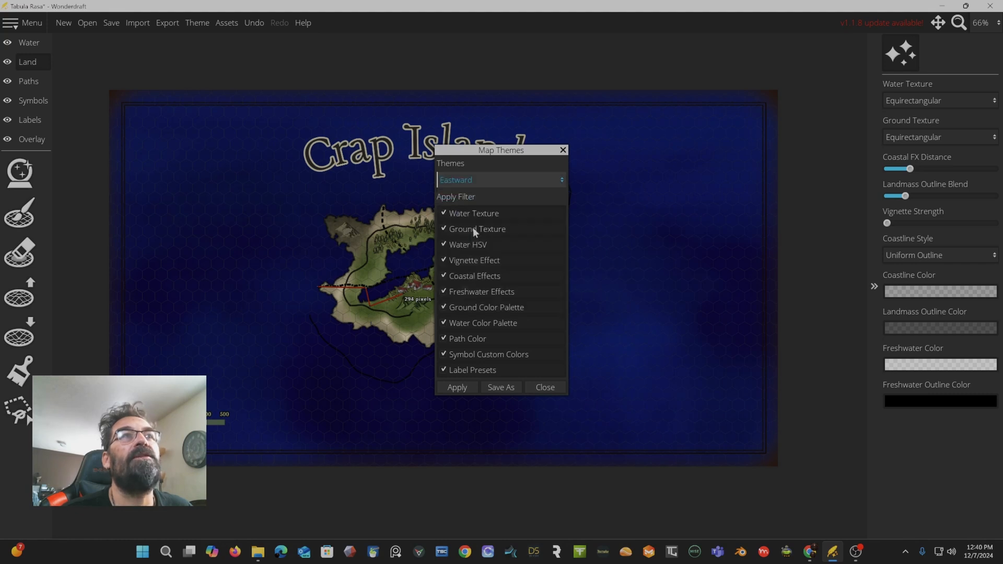
left_click(457, 393)
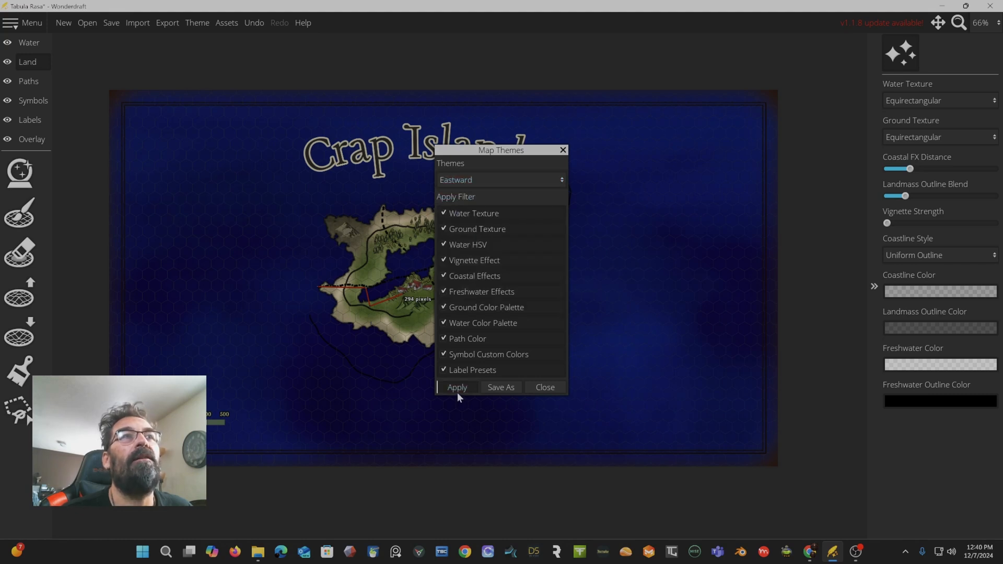
left_click_drag(516, 156, 719, 122)
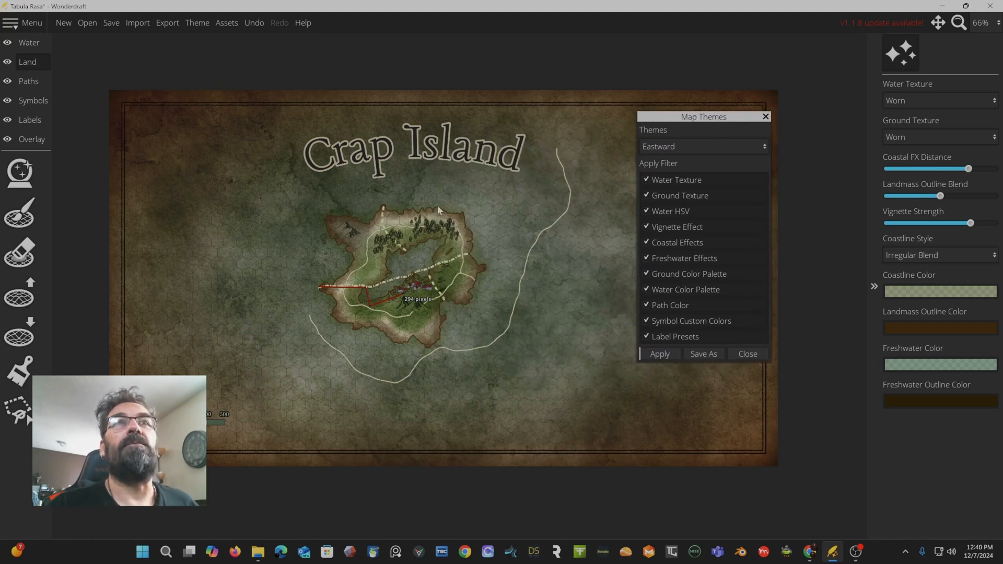
Step: Try the Feudal theme and the Imagination theme on the map with all filters enabled
left_click(676, 148)
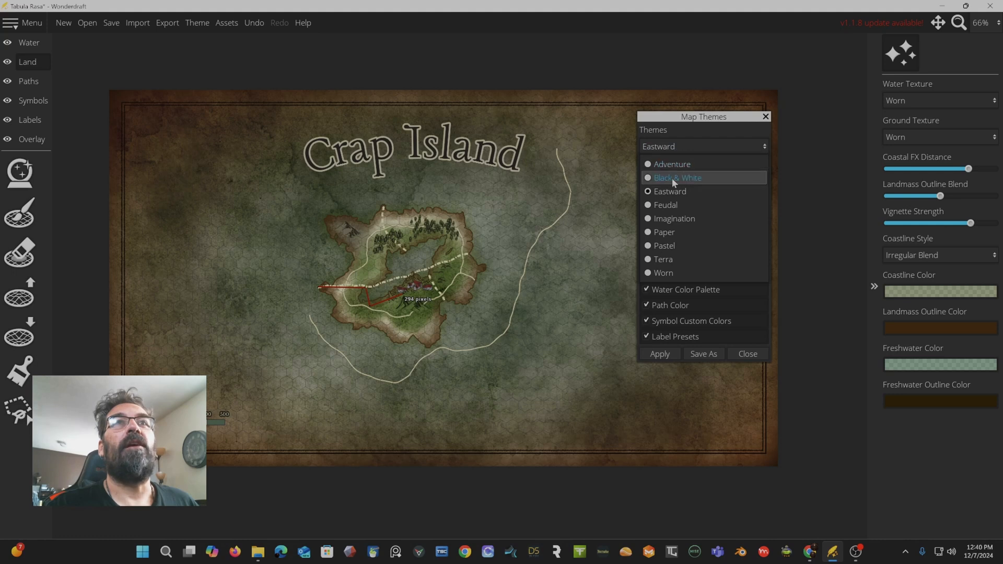
left_click(663, 205)
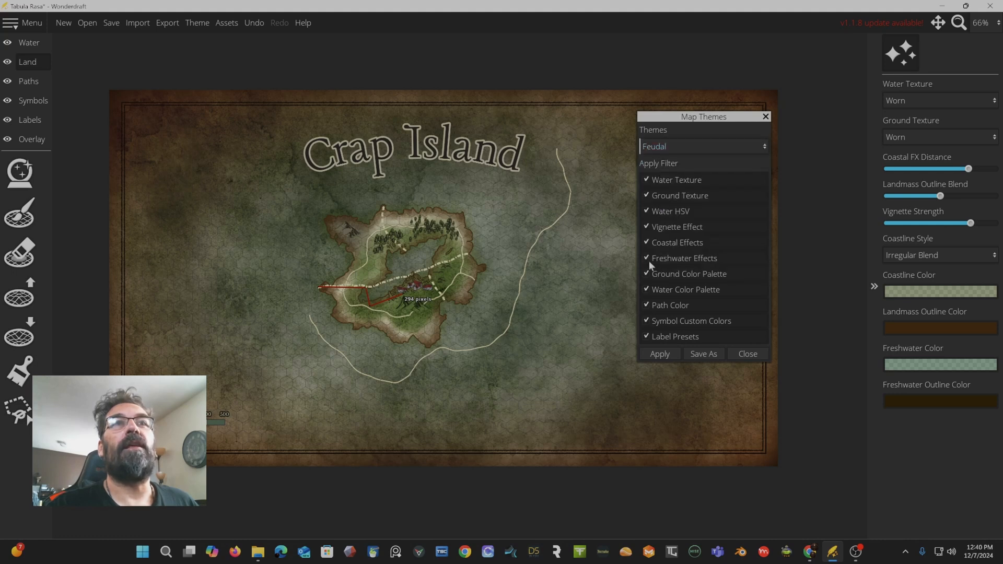
left_click(660, 354)
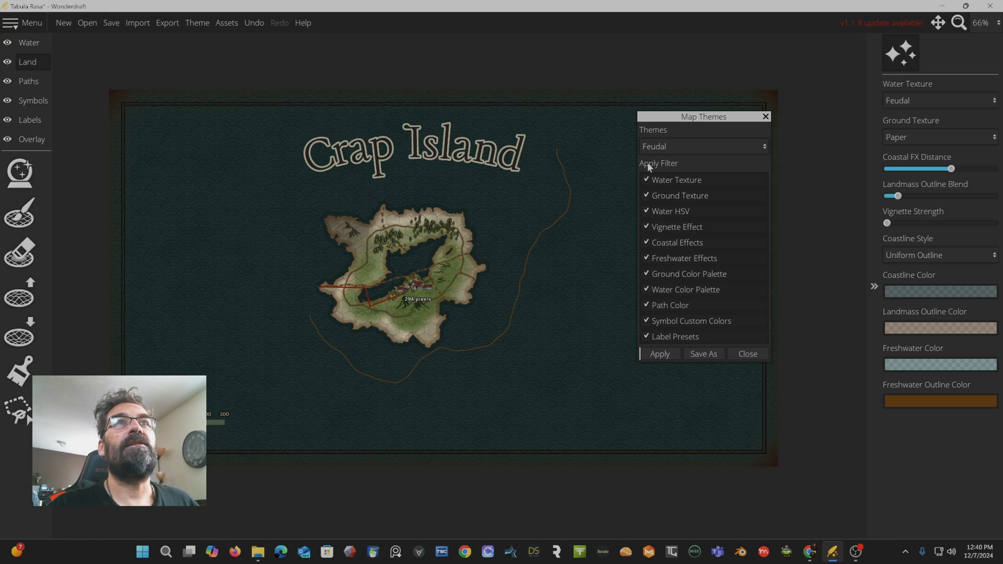
left_click(664, 150)
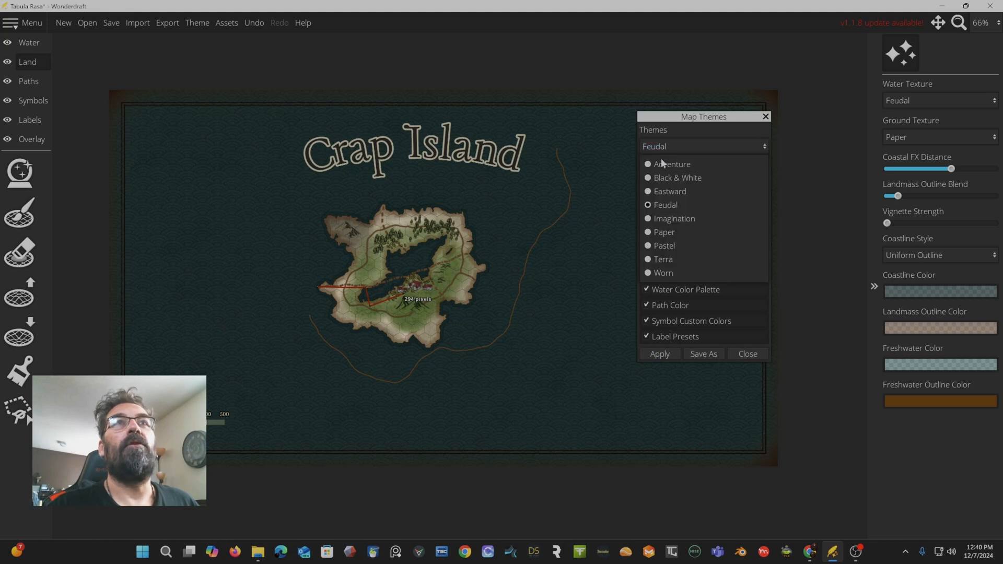
left_click(656, 220)
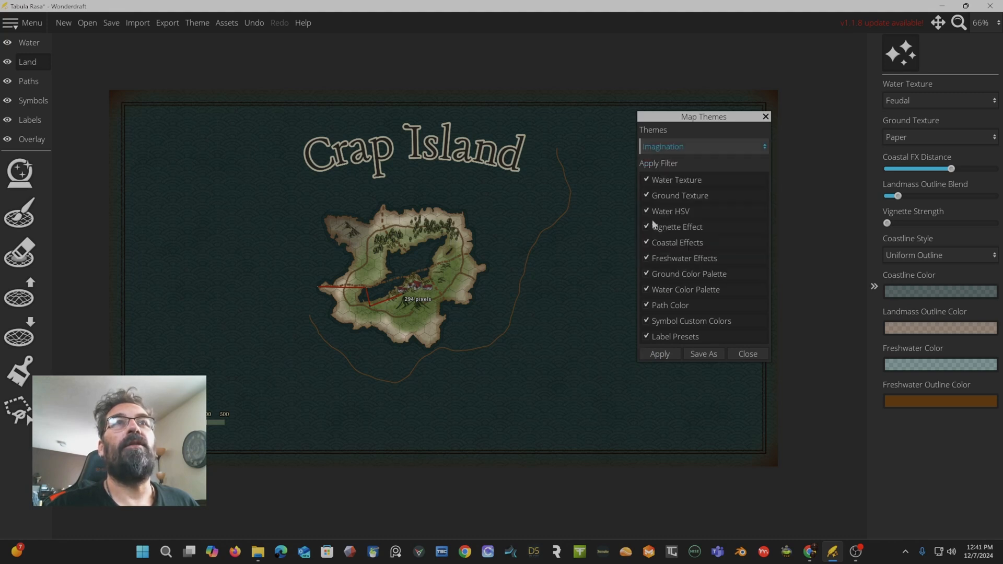
left_click(654, 355)
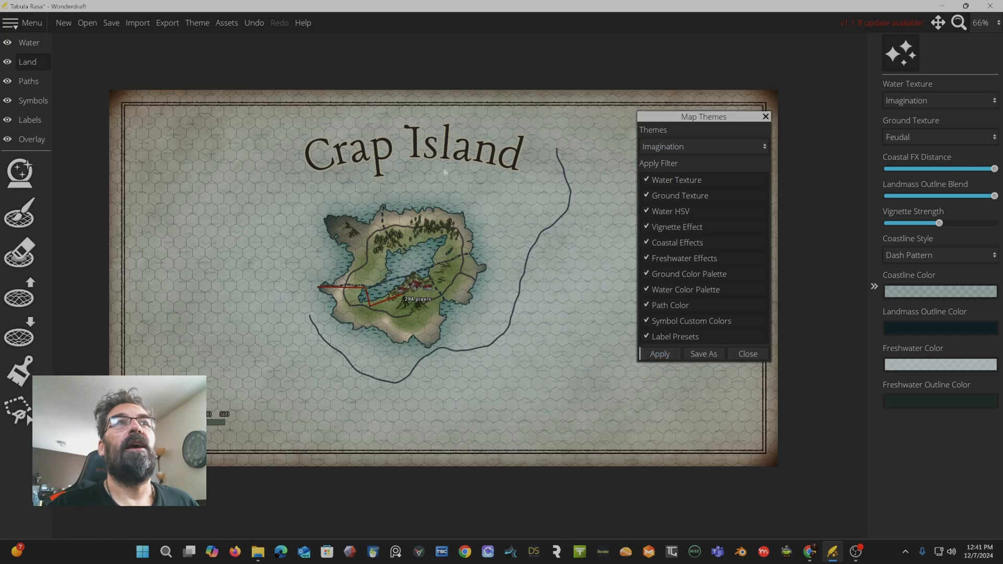
Step: Try the Adventure theme and the Paper theme on the map with all filters enabled
left_click(658, 147)
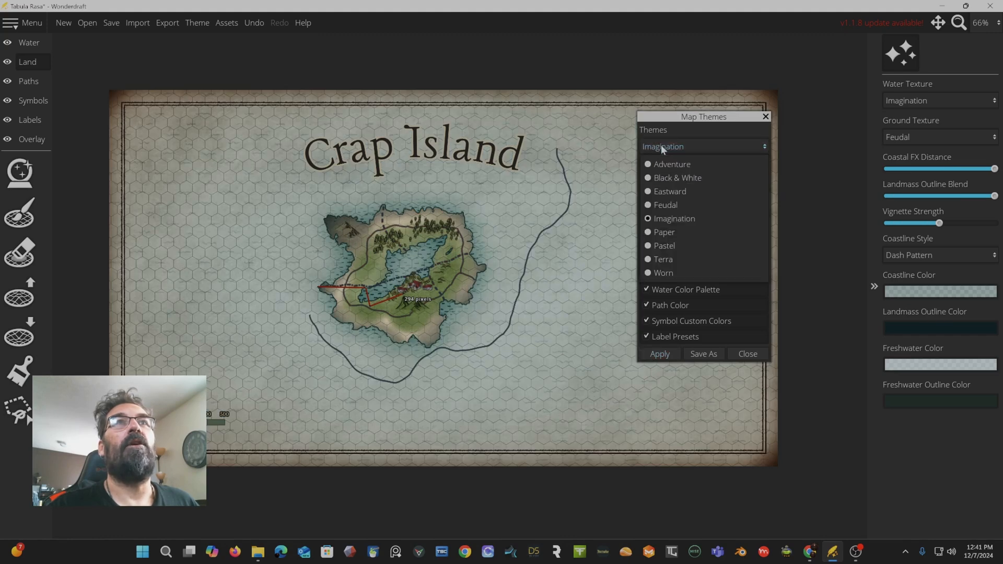
left_click(660, 166)
left_click(660, 354)
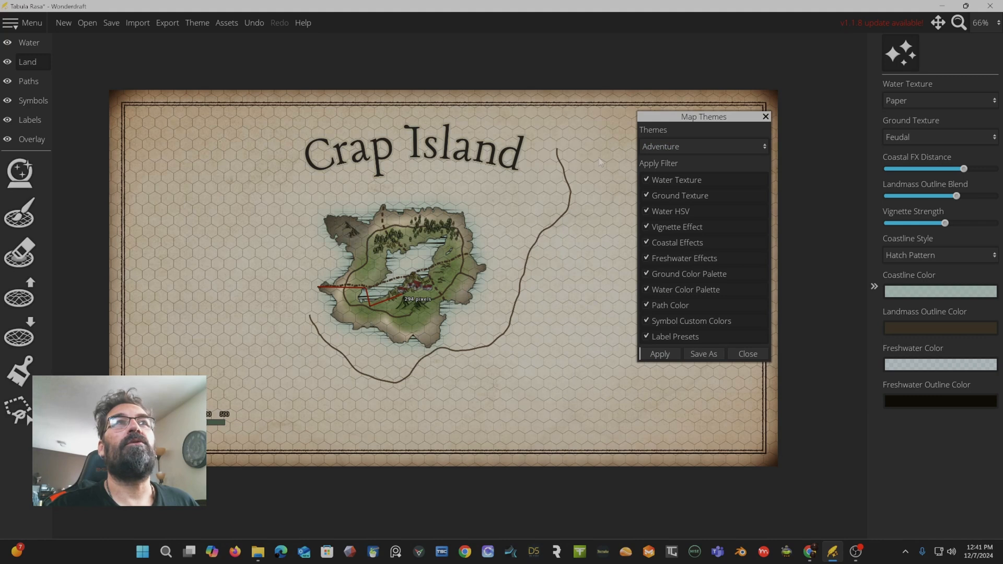
left_click(657, 149)
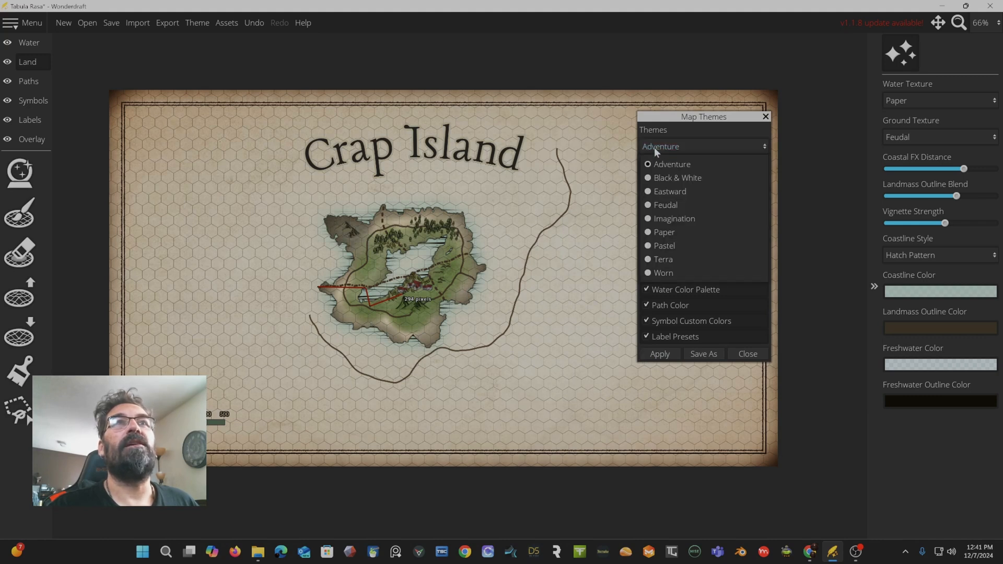
left_click(654, 234)
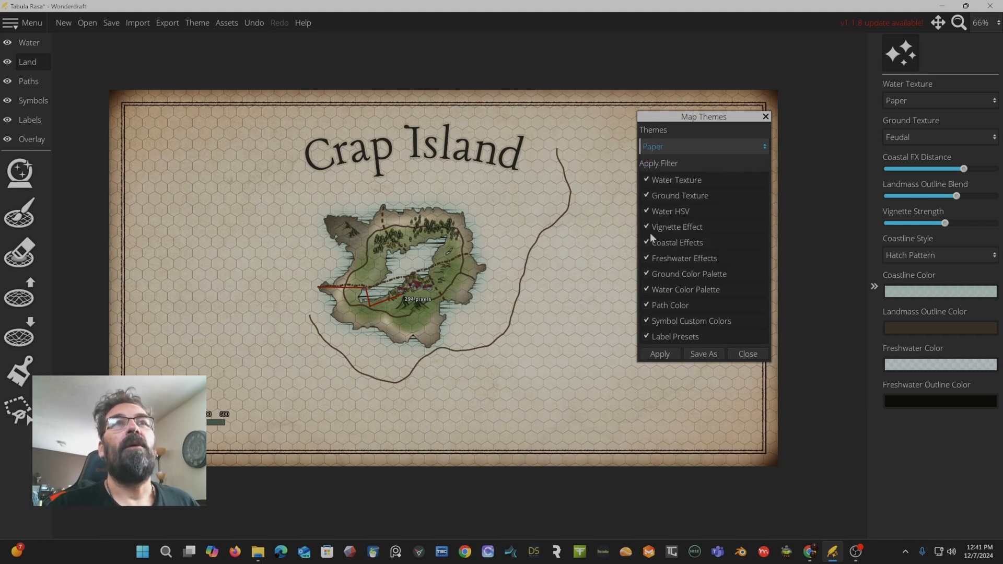
left_click(660, 355)
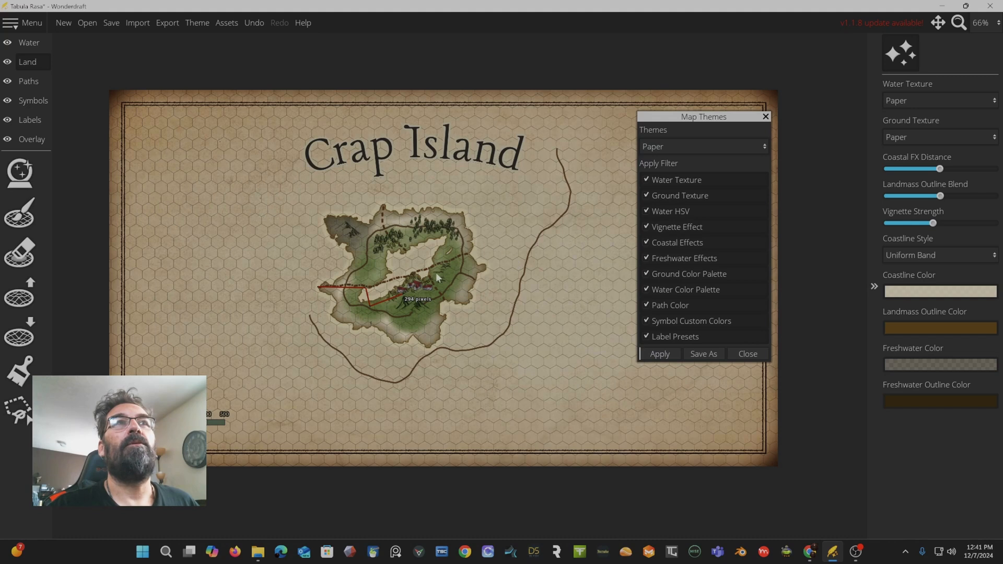
Step: Try the Pastel theme and the Terra theme on the map with all filters enabled
left_click(659, 149)
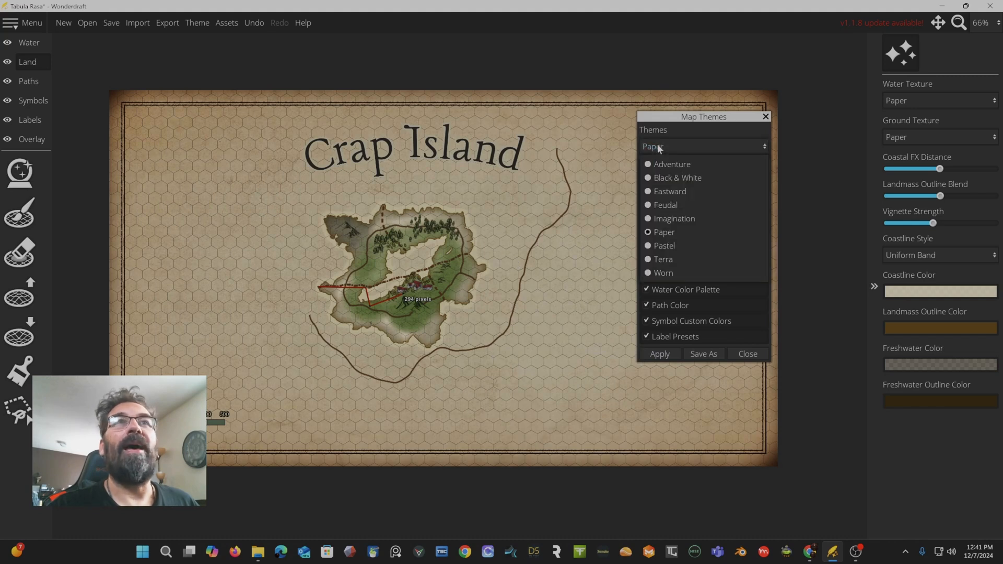
left_click(652, 246)
left_click(659, 355)
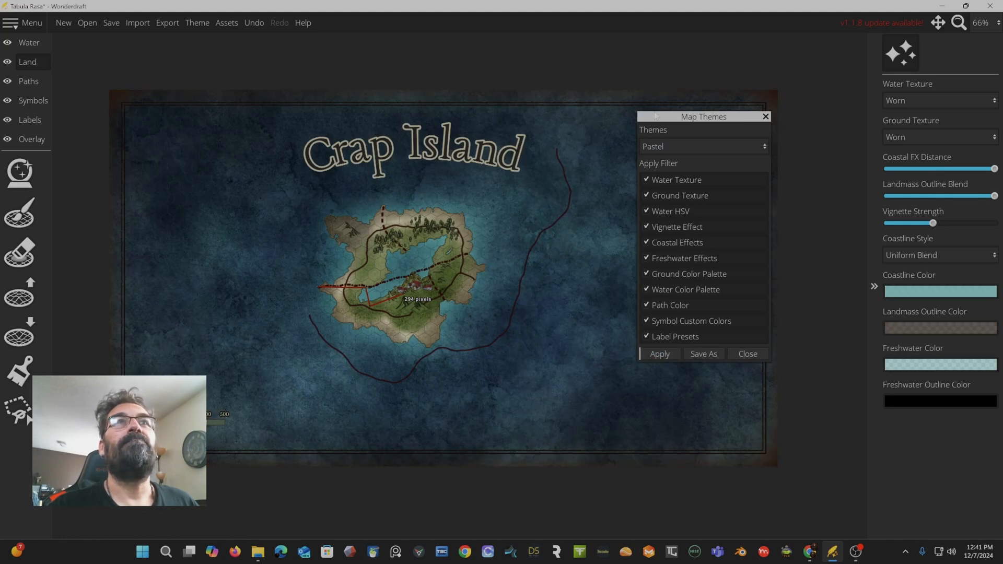
left_click(666, 152)
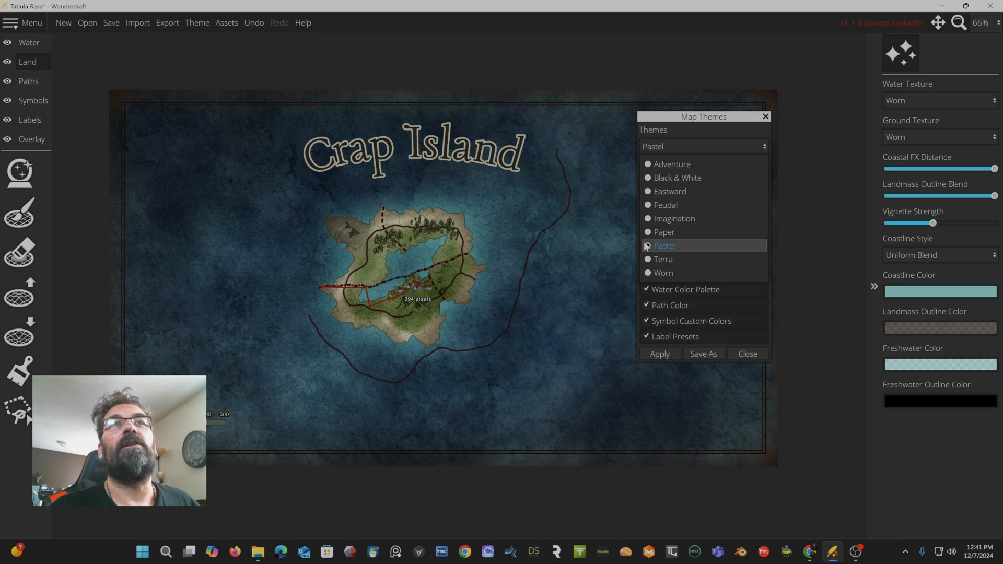
left_click(650, 260)
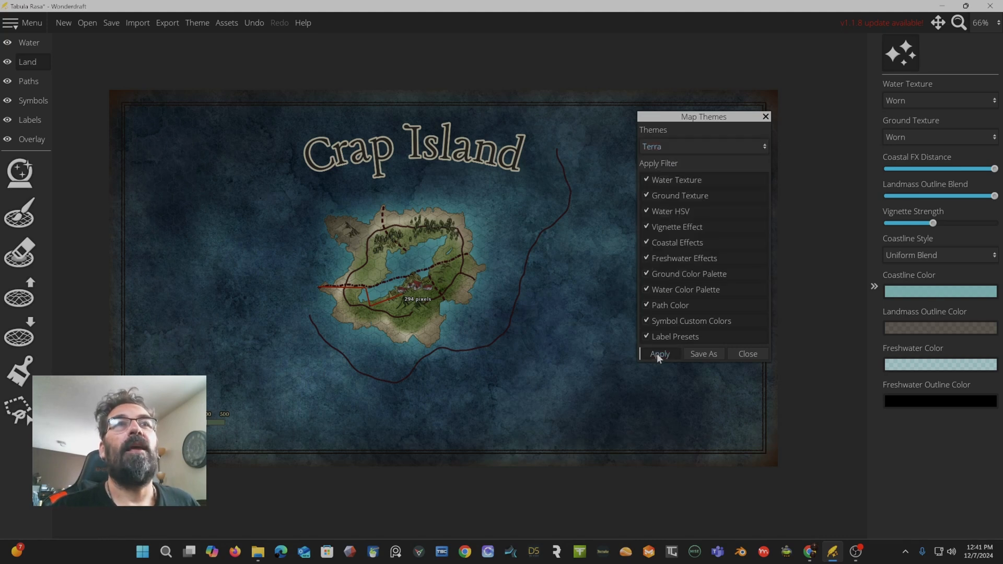
left_click(657, 353)
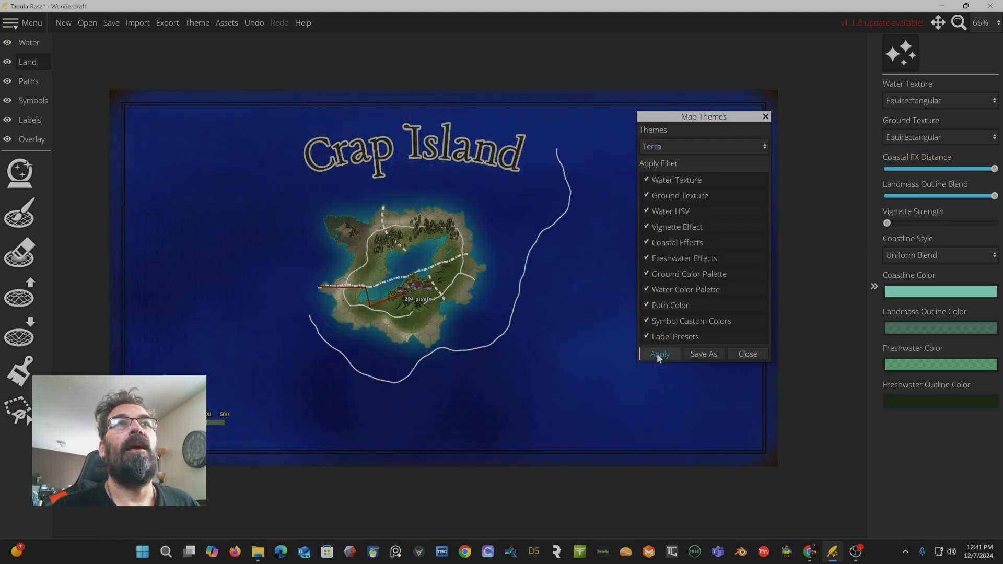
Step: Apply the Worn theme to the map with all filters enabled and close the theme settings
left_click(659, 148)
left_click(650, 273)
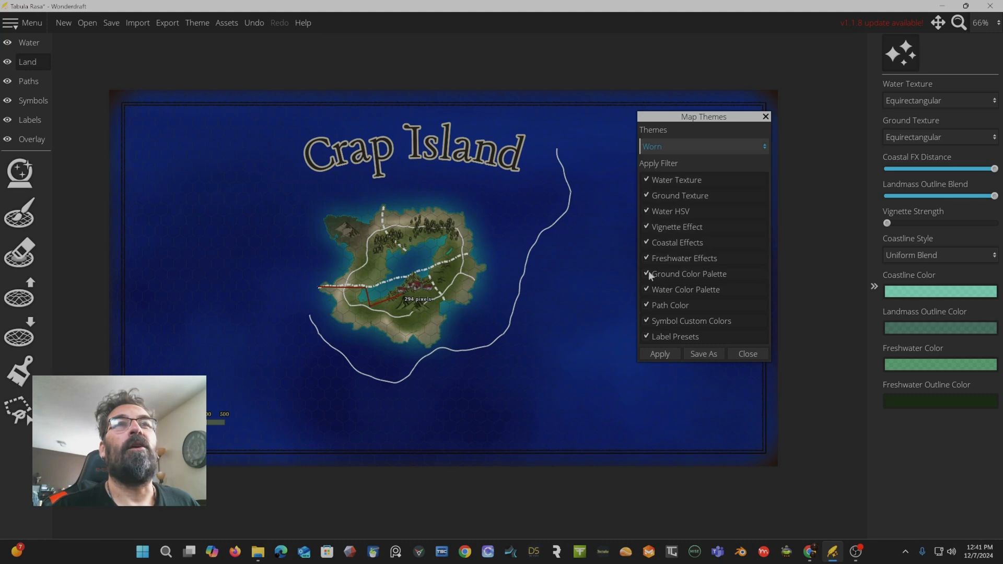
left_click(667, 356)
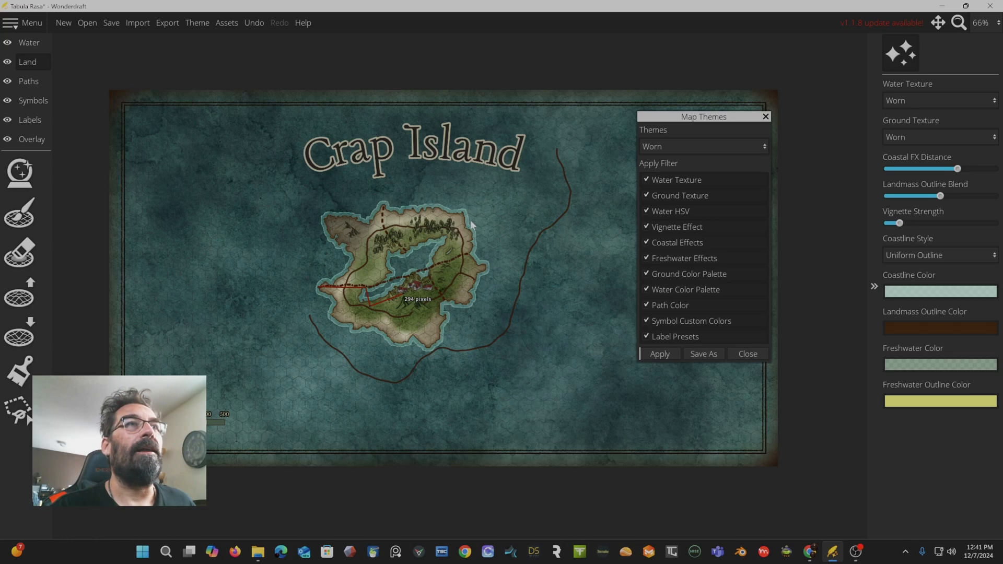
left_click(749, 355)
Step: Examine the restyled island's coastline, paths and symbols up close, as well as the map as a whole
scroll(379, 344, "up", 4)
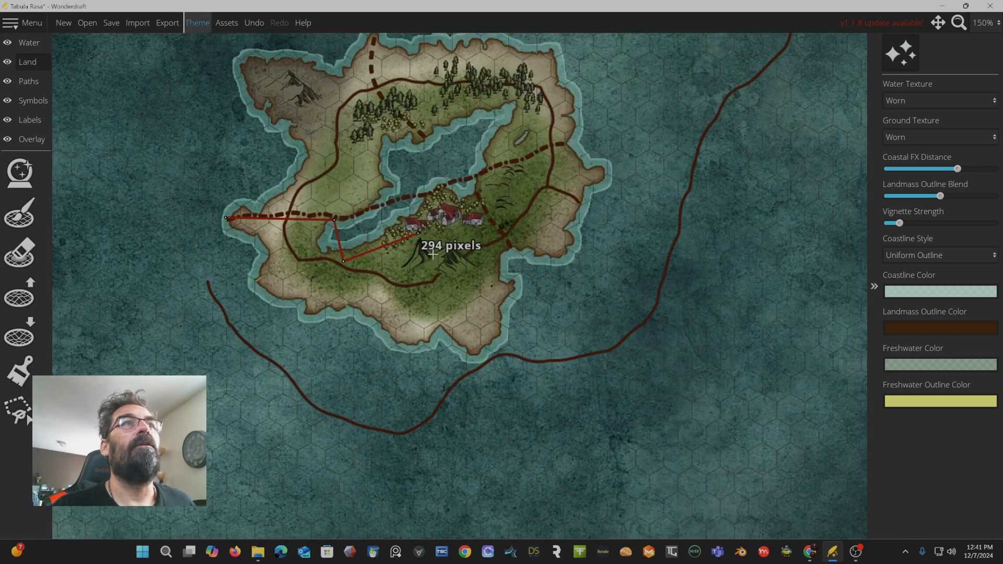
left_click_drag(437, 233, 441, 336)
scroll(434, 329, "up", 3)
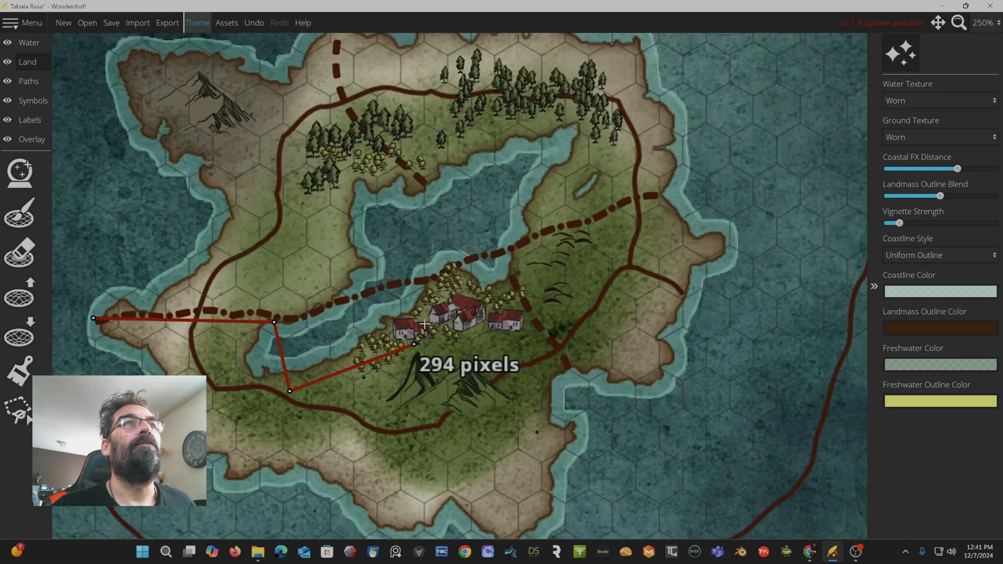
scroll(425, 324, "down", 7)
scroll(421, 302, "up", 1)
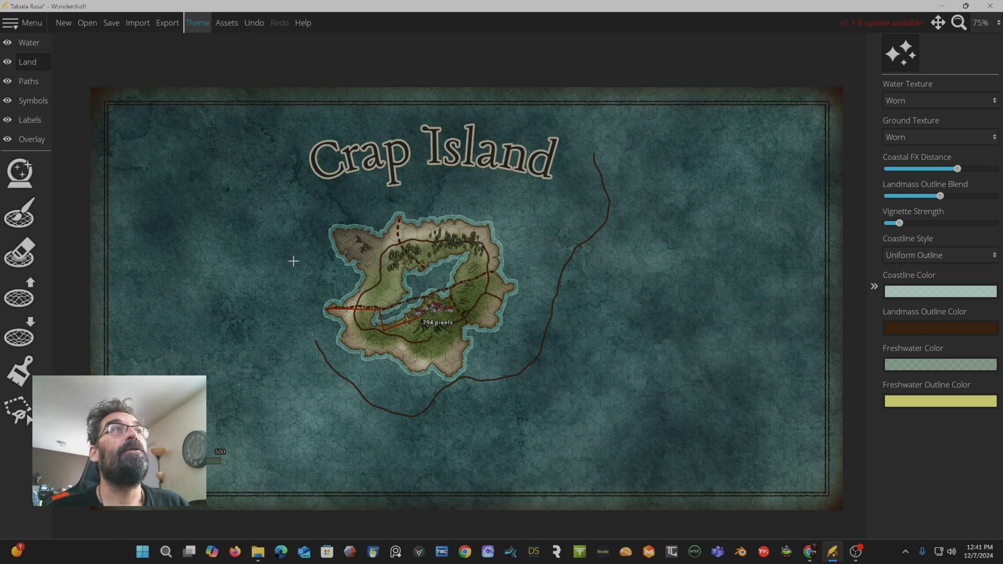
left_click_drag(382, 238, 375, 209)
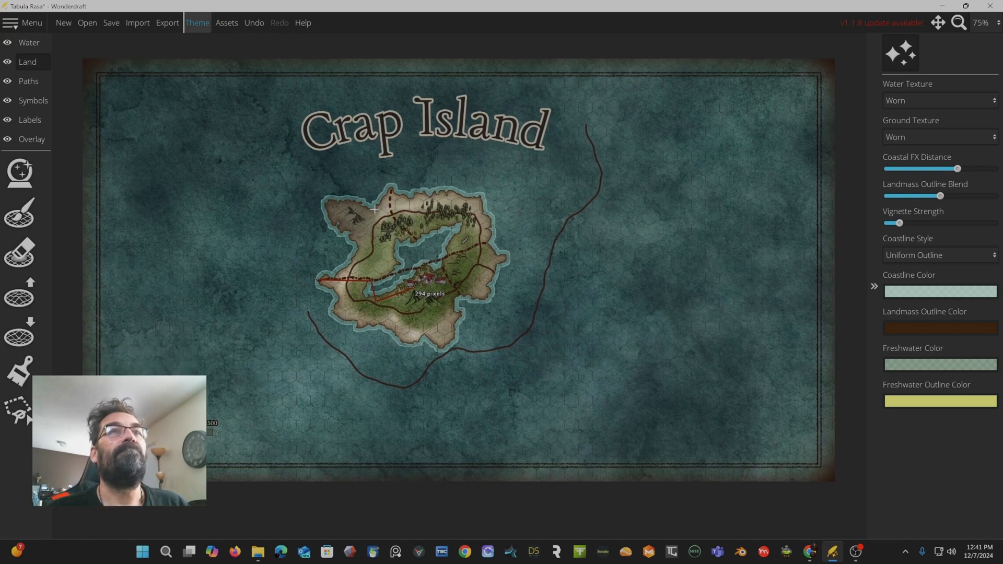